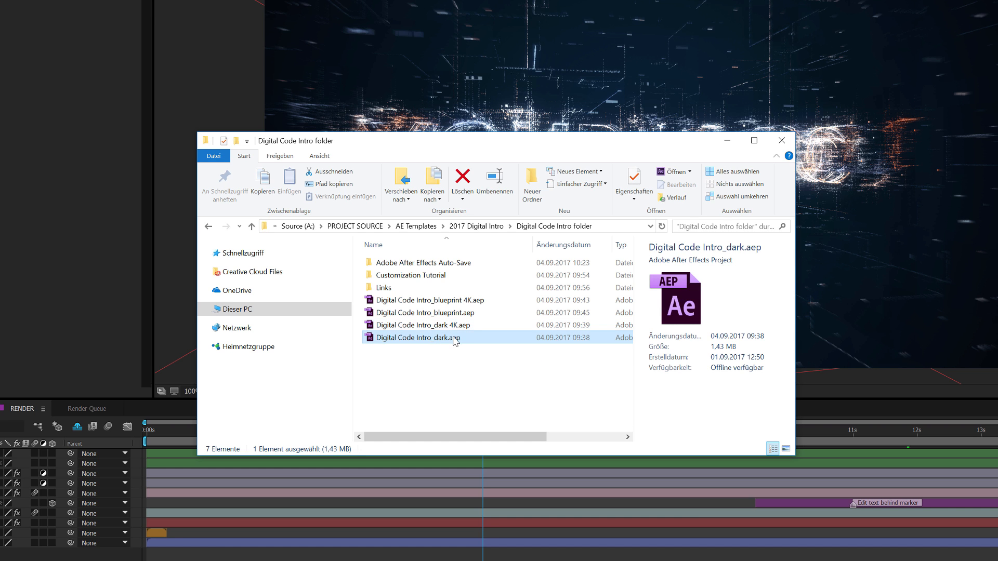
Look through the dark, blueprint and dark 4K project files in the Digital Code Intro folder and move its window out of the way
click(456, 341)
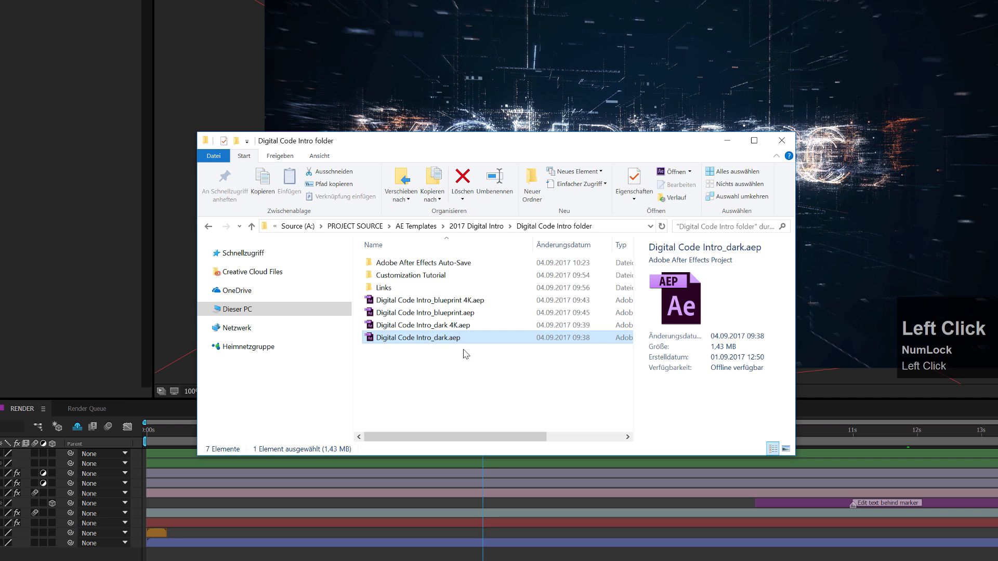
click(451, 315)
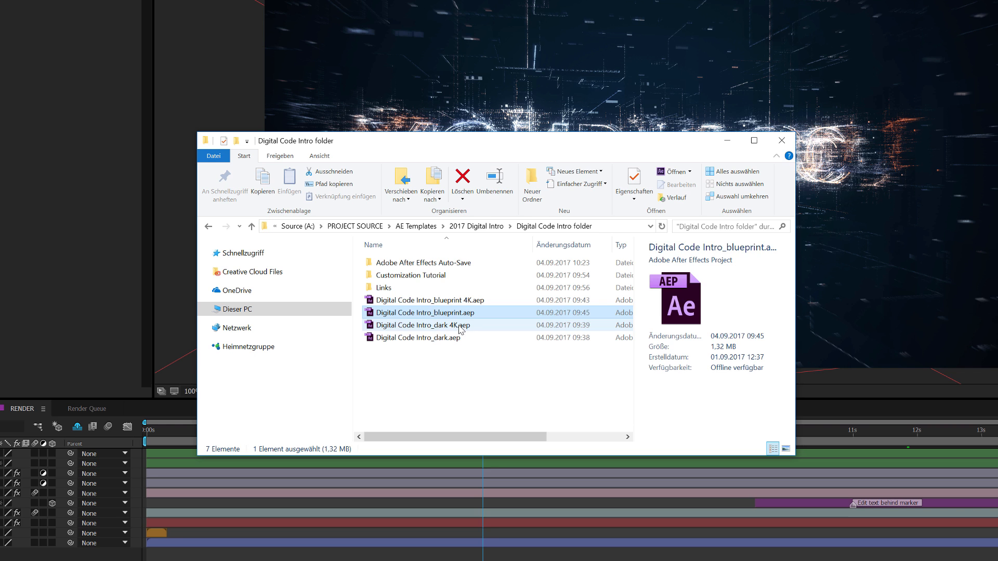
click(453, 327)
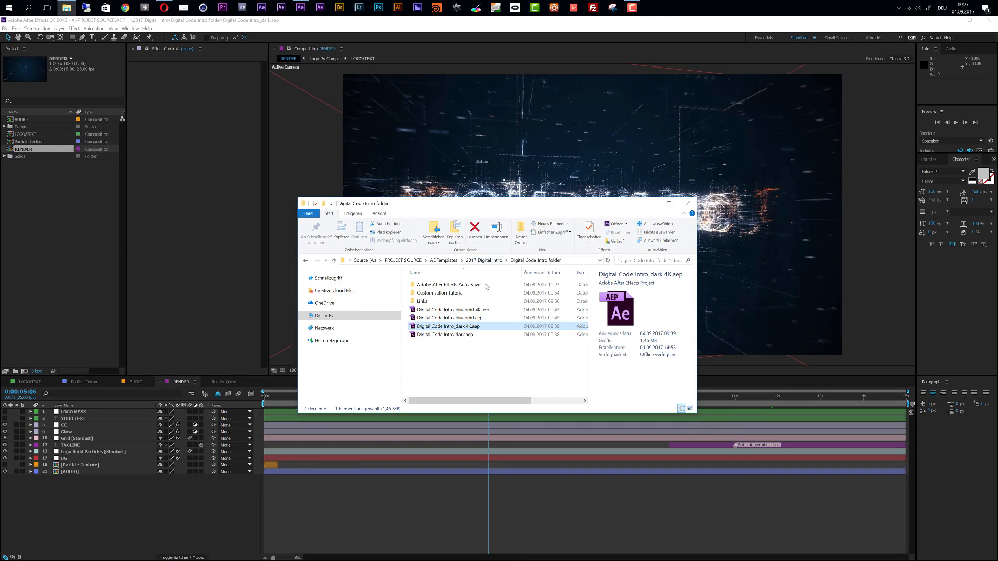
drag(495, 206, 997, 206)
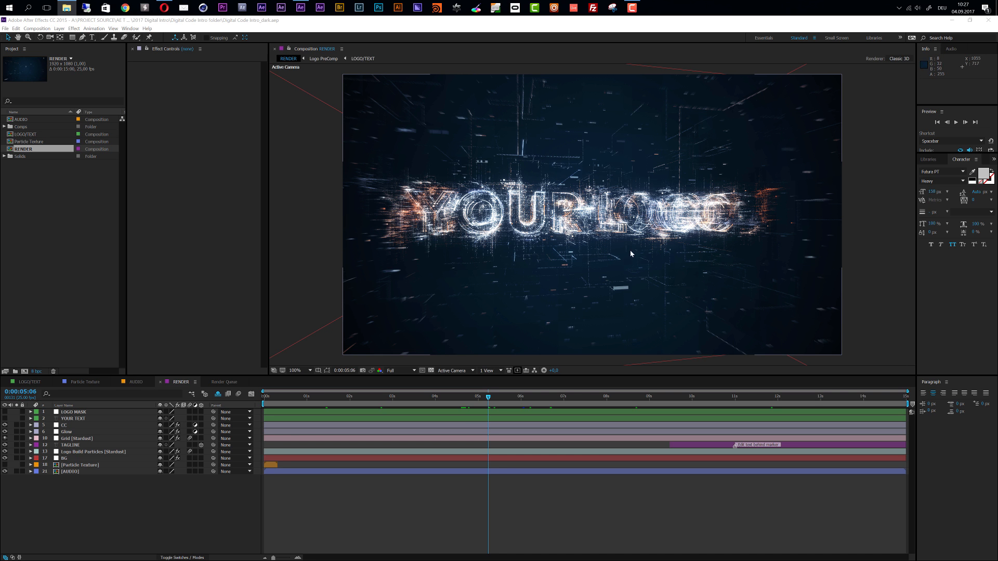
Inspect the particle logo in the RENDER composition up close and view the frame at 0:00:11:21
scroll(561, 212, up, 2)
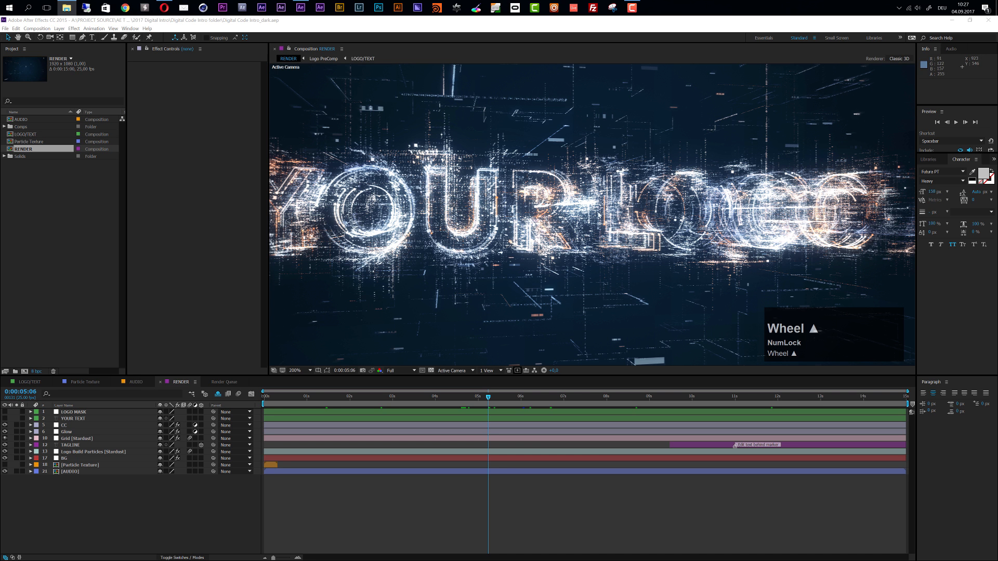
scroll(699, 167, down, 2)
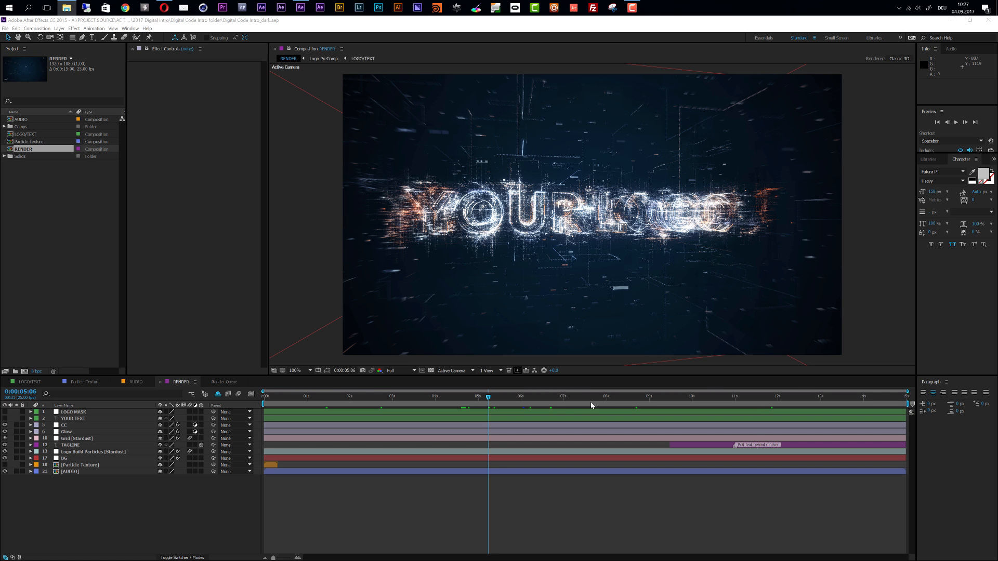
click(771, 397)
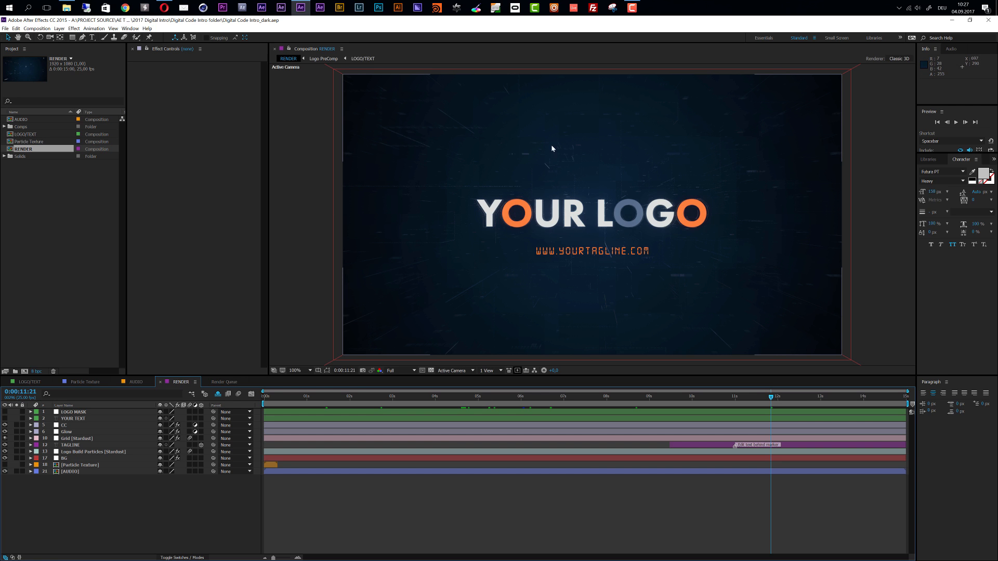
Open the recent project Digital Code Intro_blueprint.aep and examine its RENDER composition
click(5, 29)
mouse_move(68, 55)
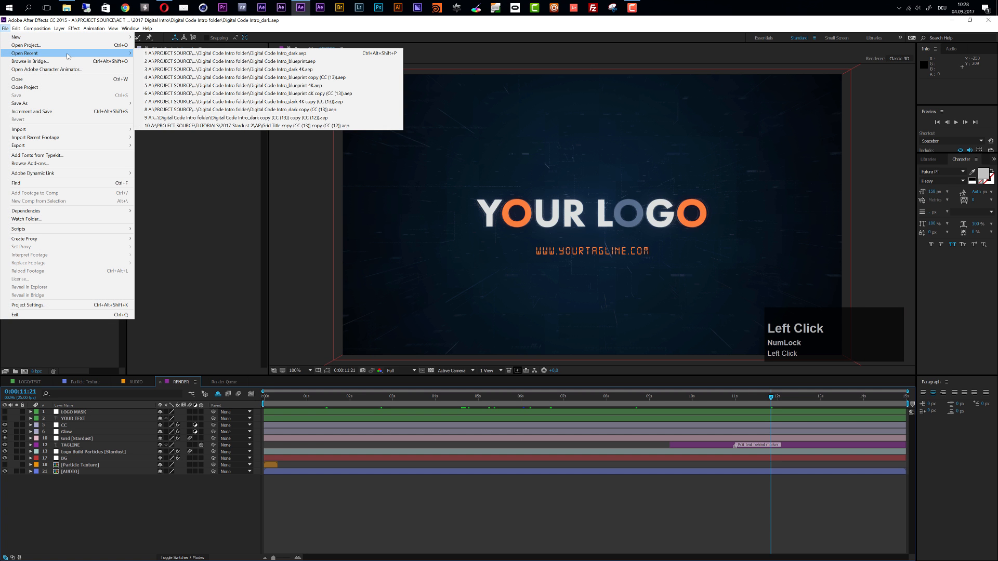
click(201, 61)
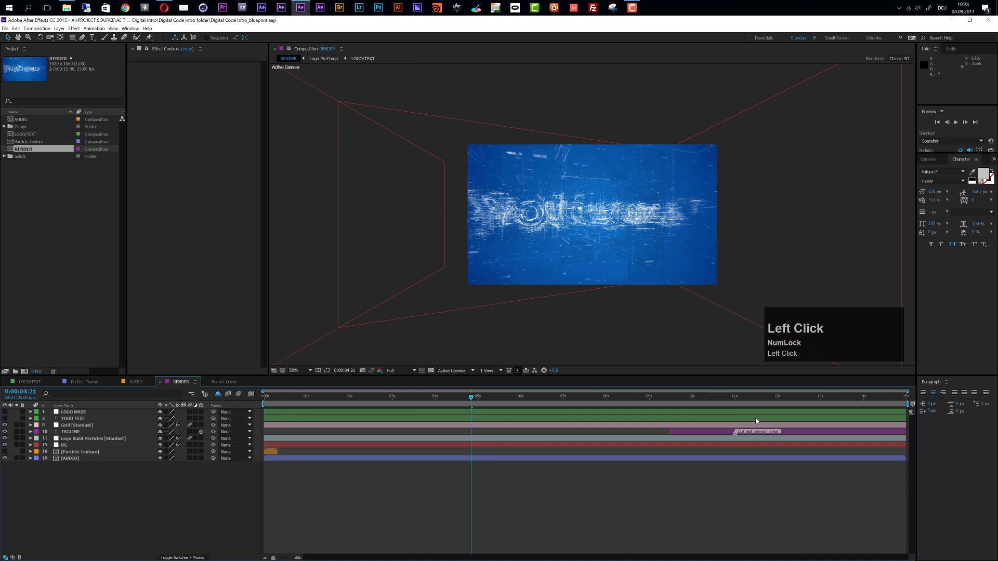
scroll(600, 196, up, 2)
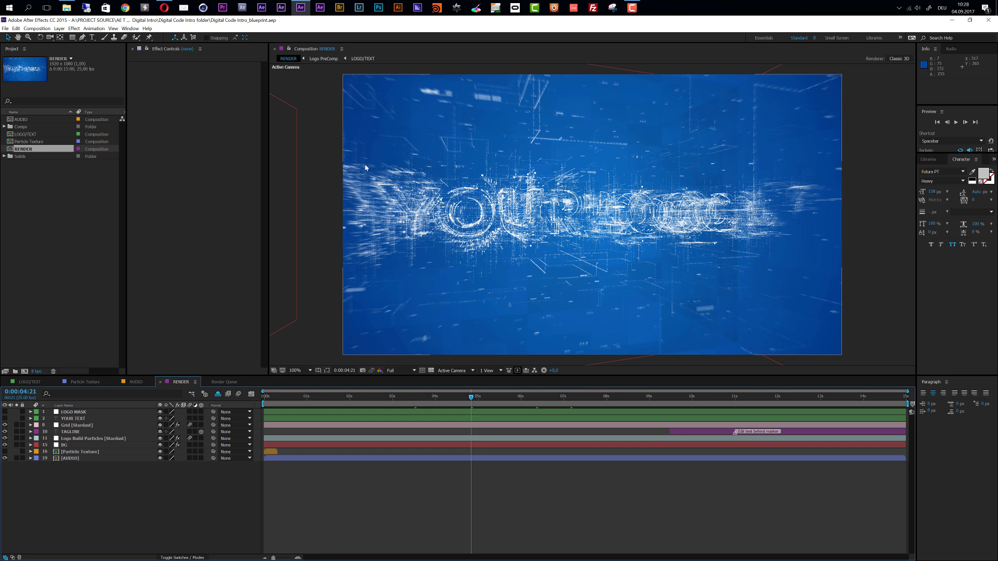
Reopen the recent project Digital Code Intro_dark.aep
click(5, 28)
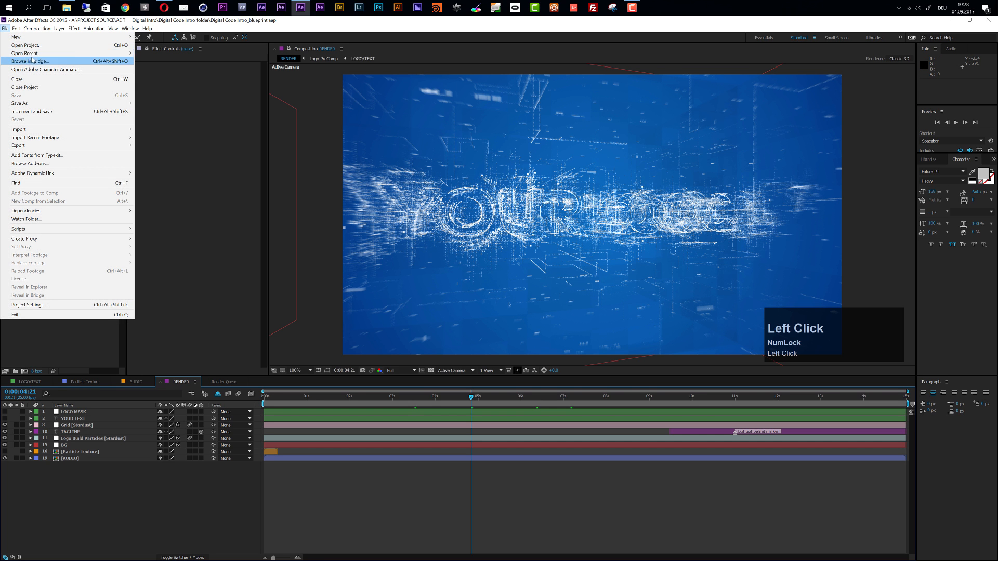
mouse_move(31, 53)
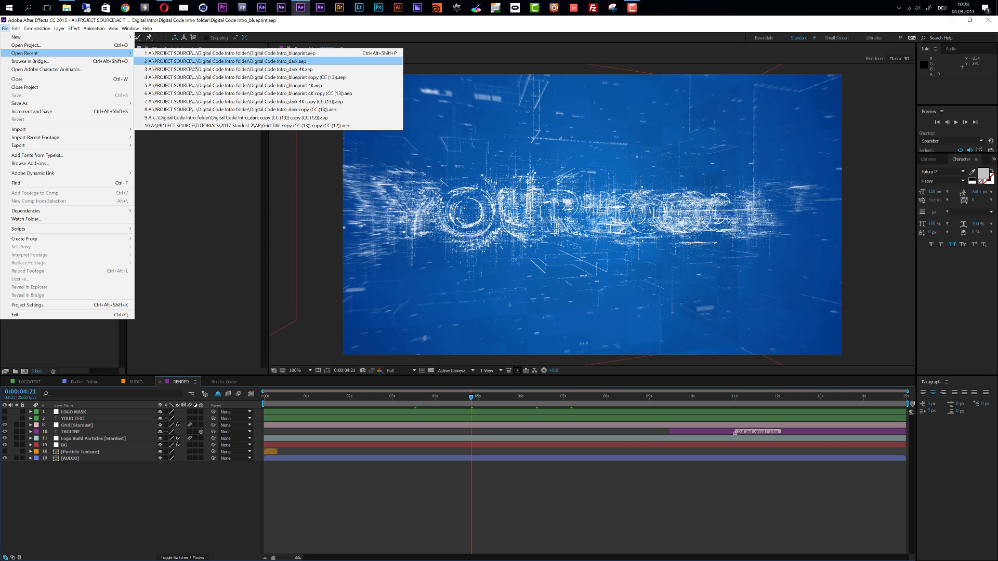
click(252, 61)
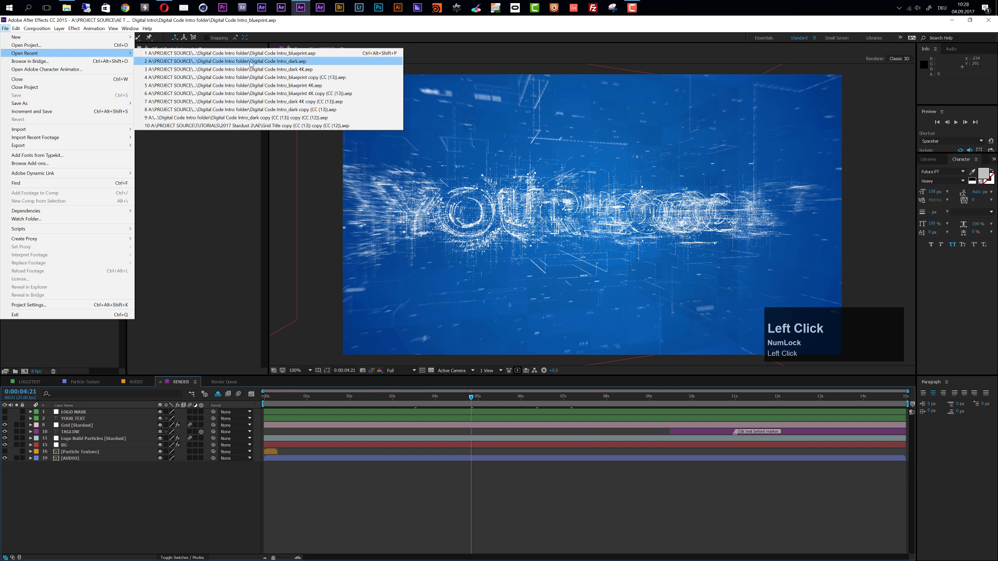
key(space)
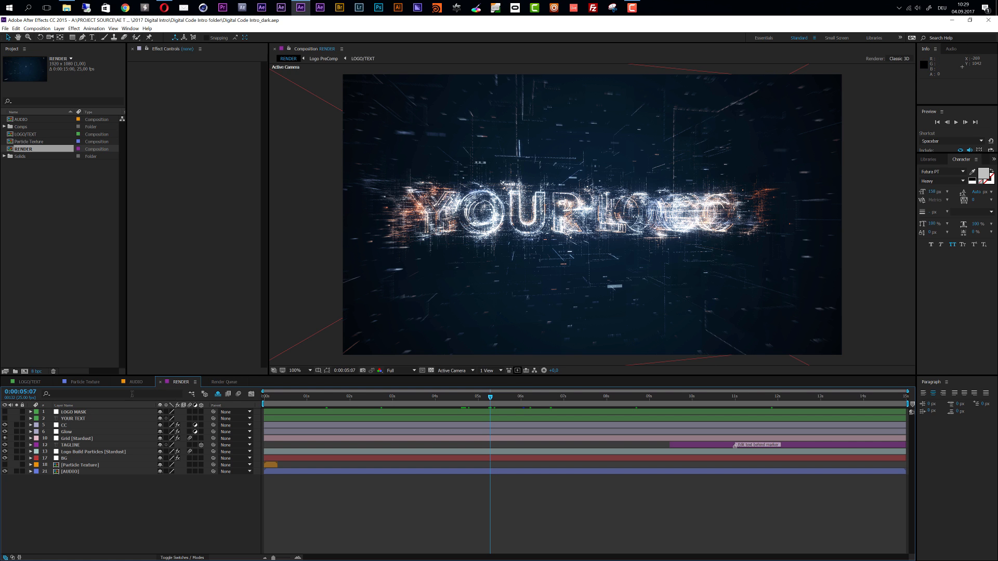
Open the LOGO/TEXT composition from the project for editing
click(32, 386)
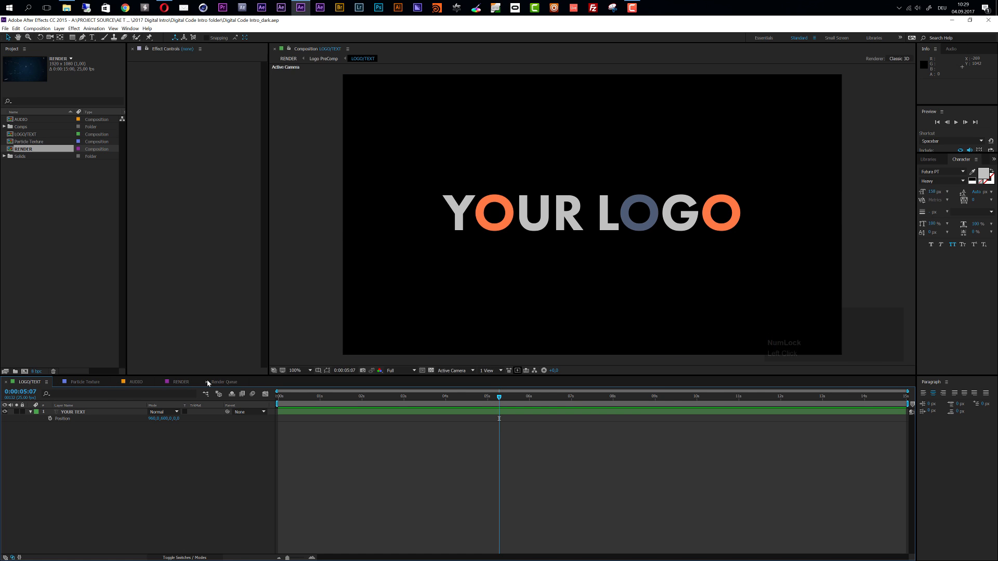
click(11, 135)
double_click(11, 137)
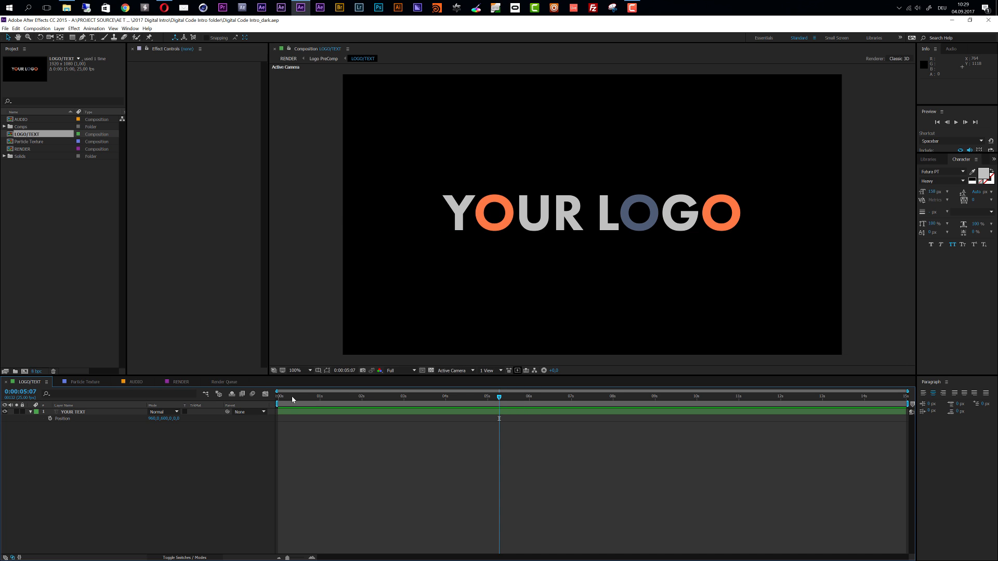
Replace the YOUR TEXT layer's wording with "WRITE WHATEVER YOU WANT", broken onto a second line before YOU
click(307, 413)
click(307, 414)
double_click(307, 415)
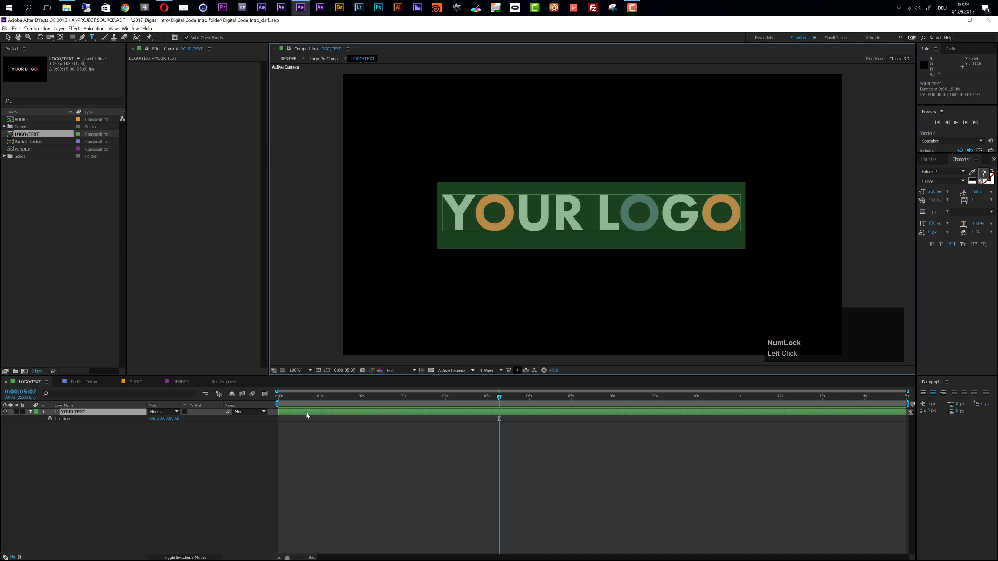
key(shift)
text(W)
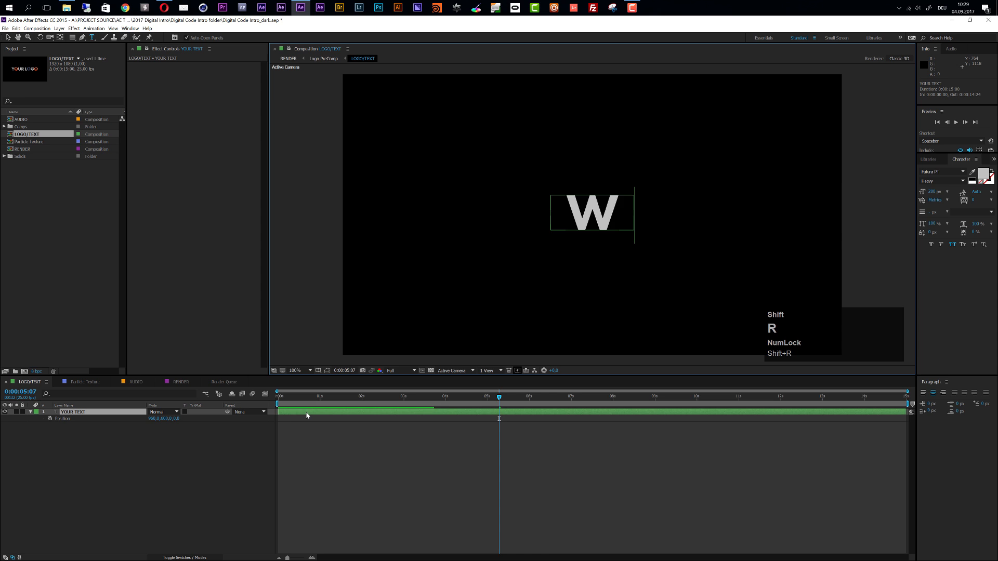
text(RITE )
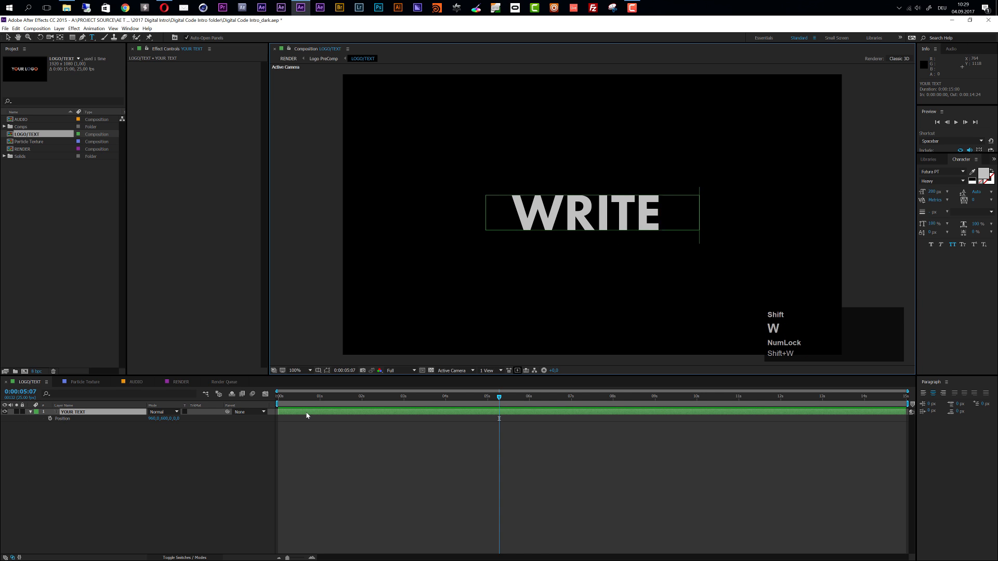
text(WHATEVE)
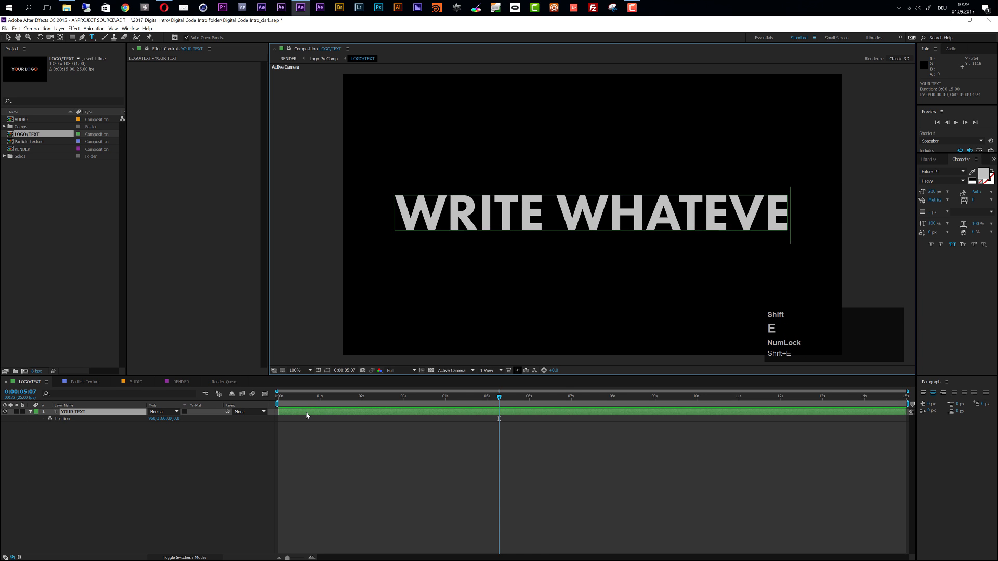
text(R YOU WANT)
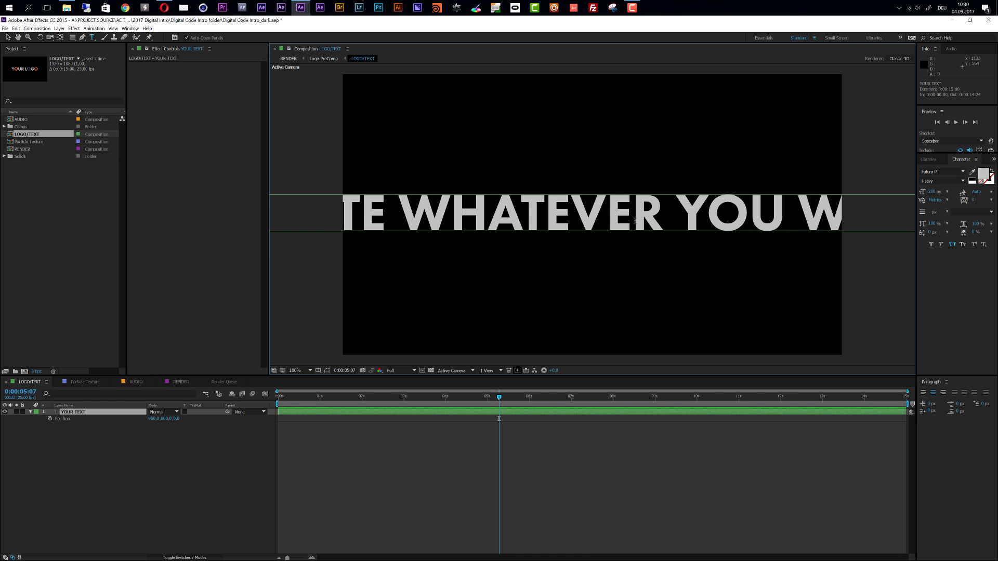
click(663, 211)
key(Return)
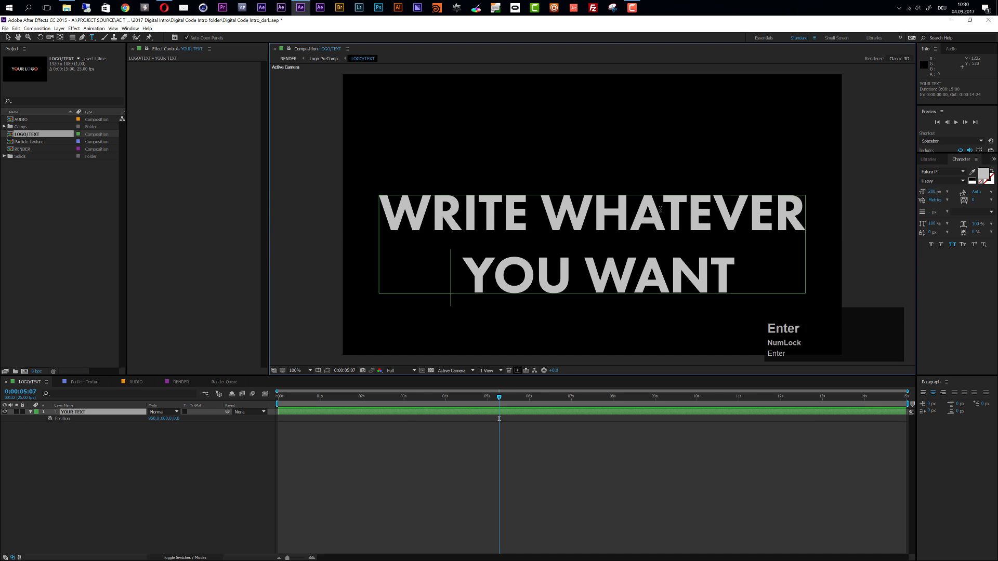
click(564, 416)
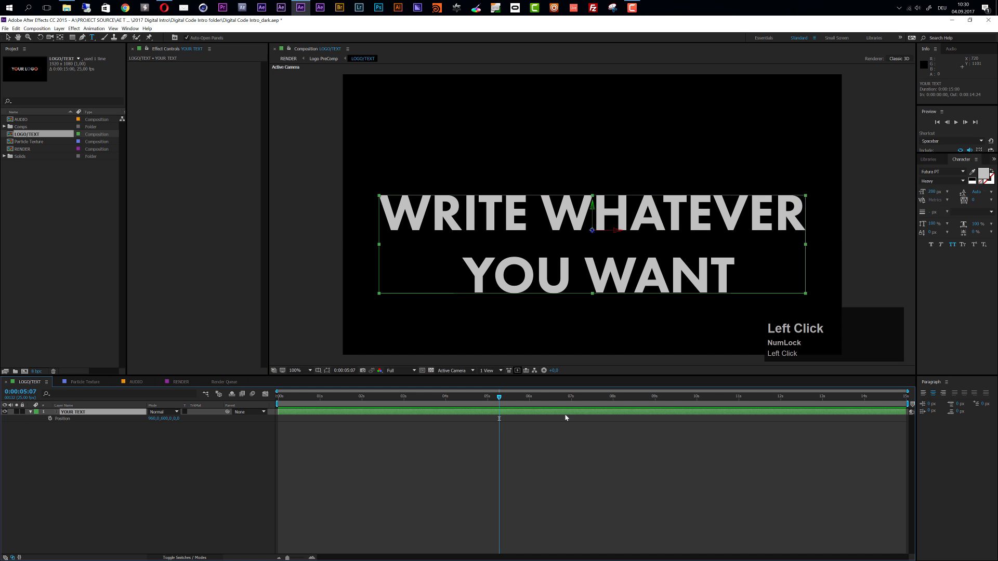
Set the whole text to about 136 px, enlarge the YOU WANT line to about 211 px and tighten its leading
drag(934, 193, 790, 215)
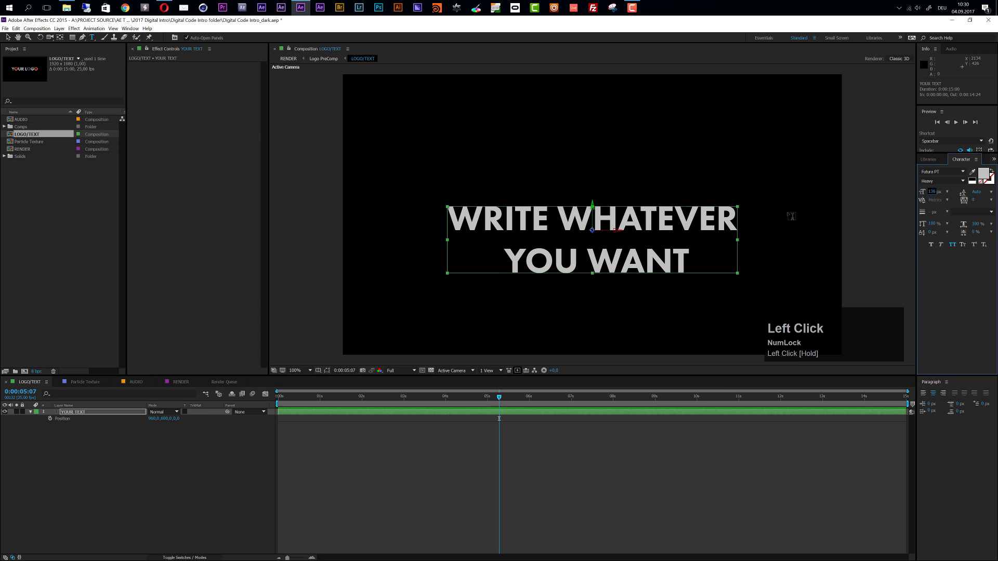
drag(499, 259, 734, 254)
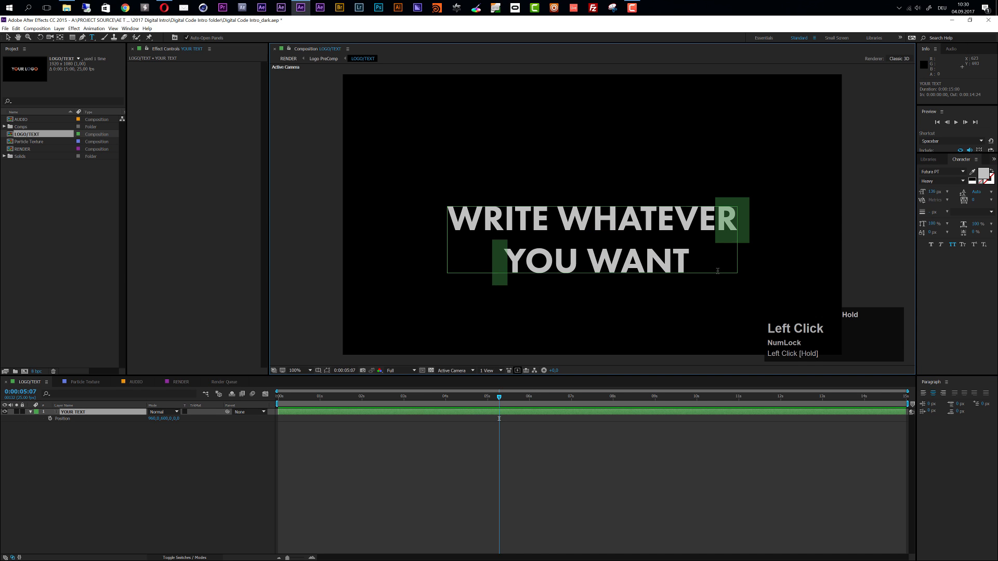
drag(642, 277, 728, 282)
drag(932, 192, 962, 193)
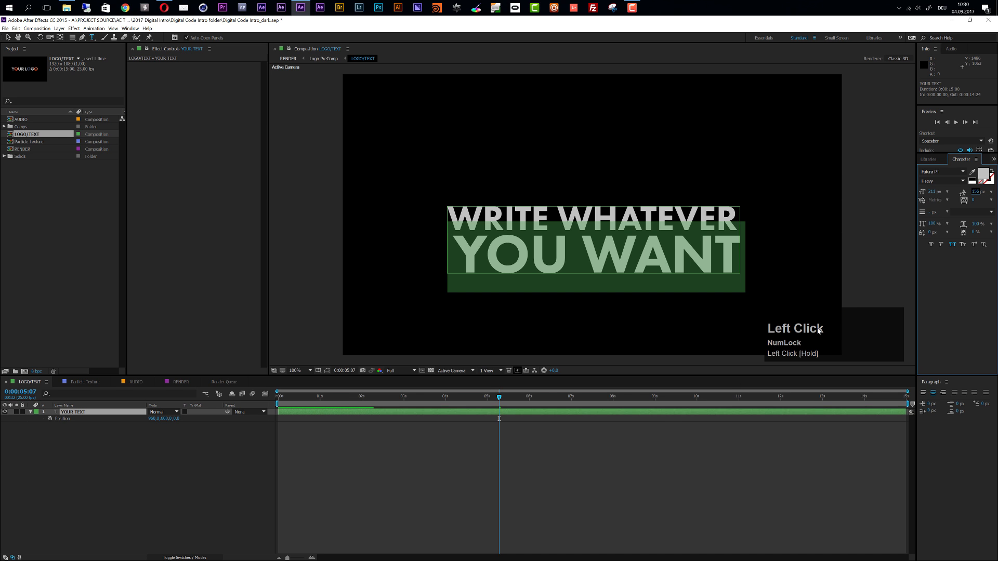
Change the fill colour of the YOU WANT line to orange and finish editing the text
click(984, 175)
drag(128, 122, 128, 152)
drag(100, 70, 109, 67)
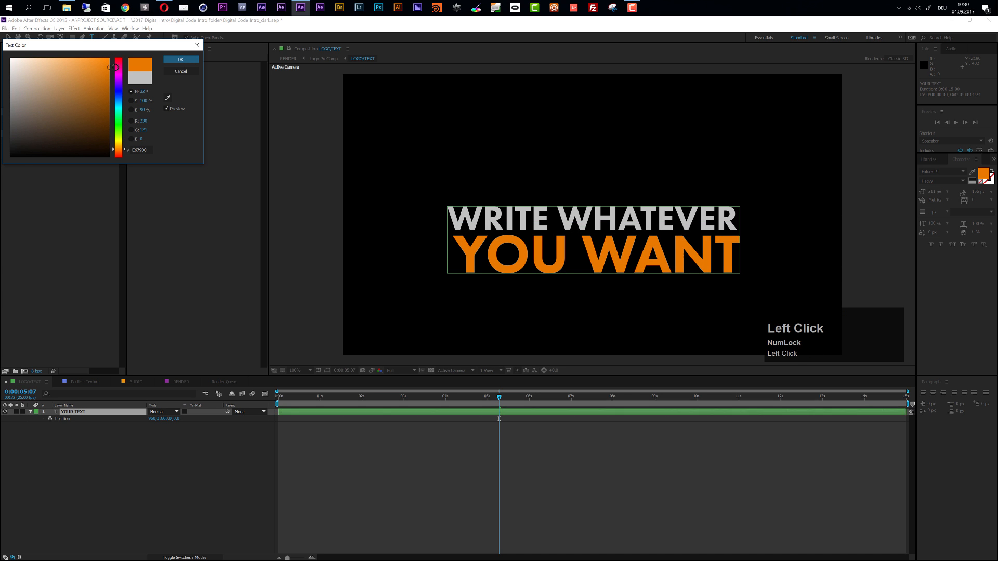
click(181, 60)
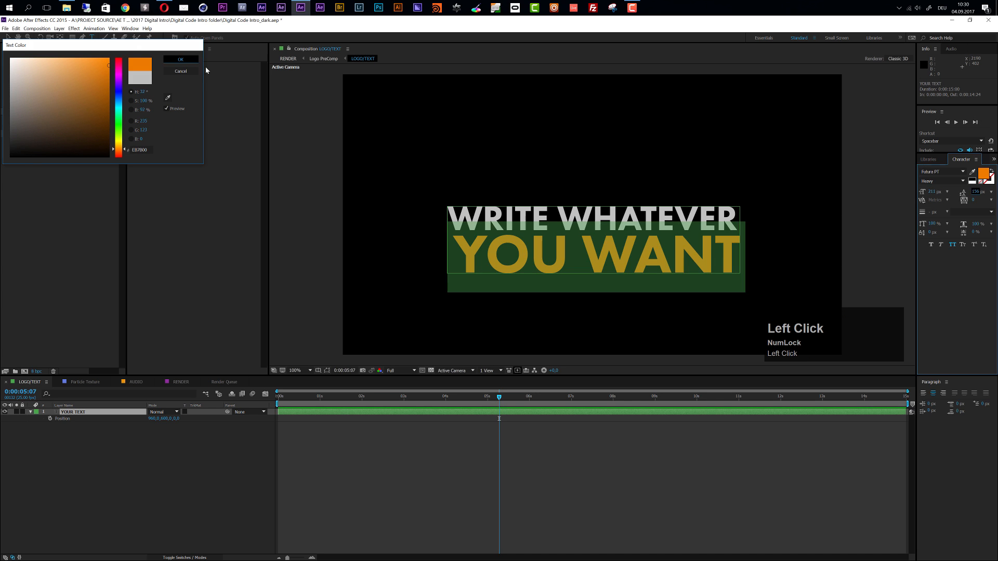
click(528, 445)
click(8, 38)
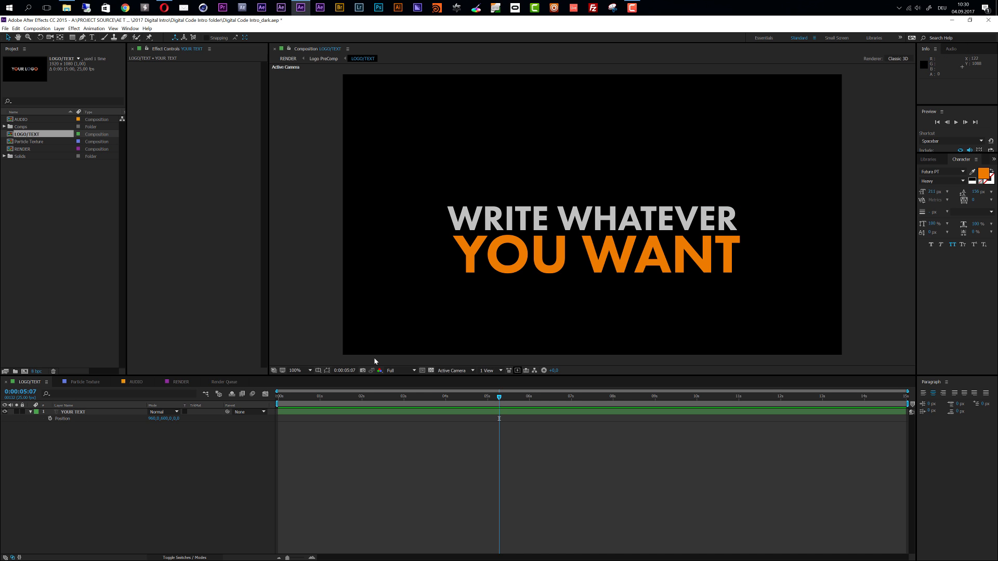
Show the Title/Action Safe guides and move the text layer up to about Y 498 to centre it vertically
click(318, 370)
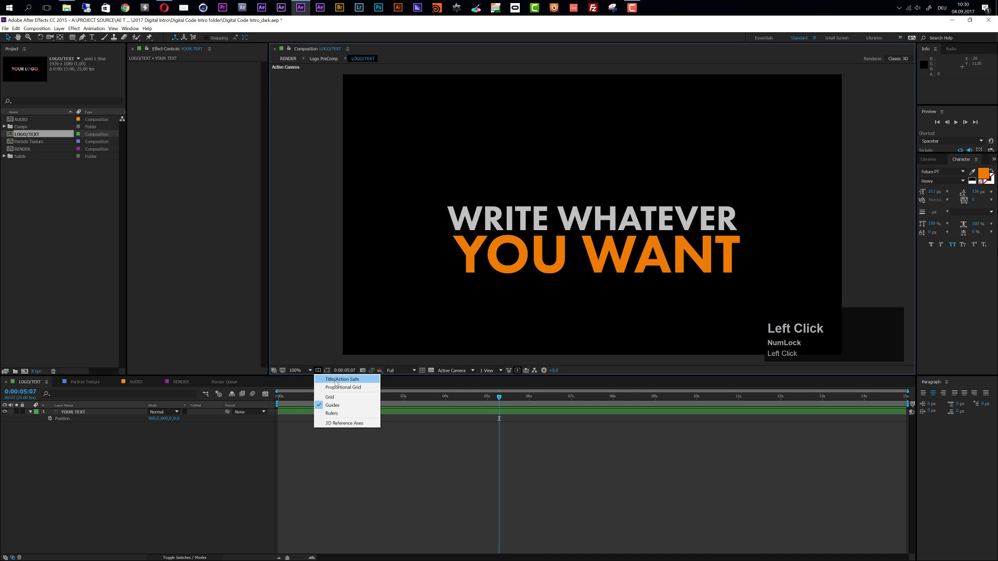
click(354, 382)
click(596, 204)
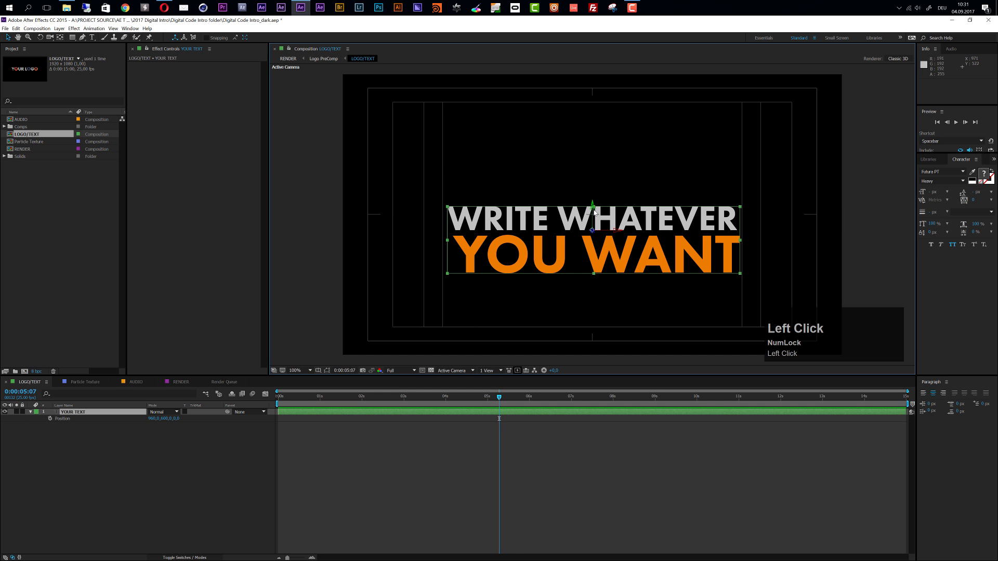
drag(593, 213, 590, 183)
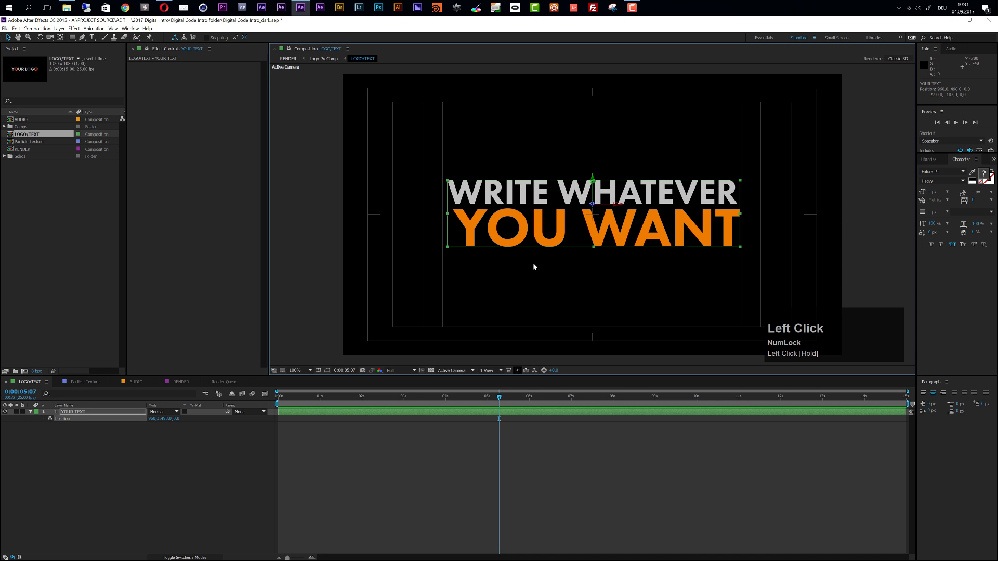
click(593, 183)
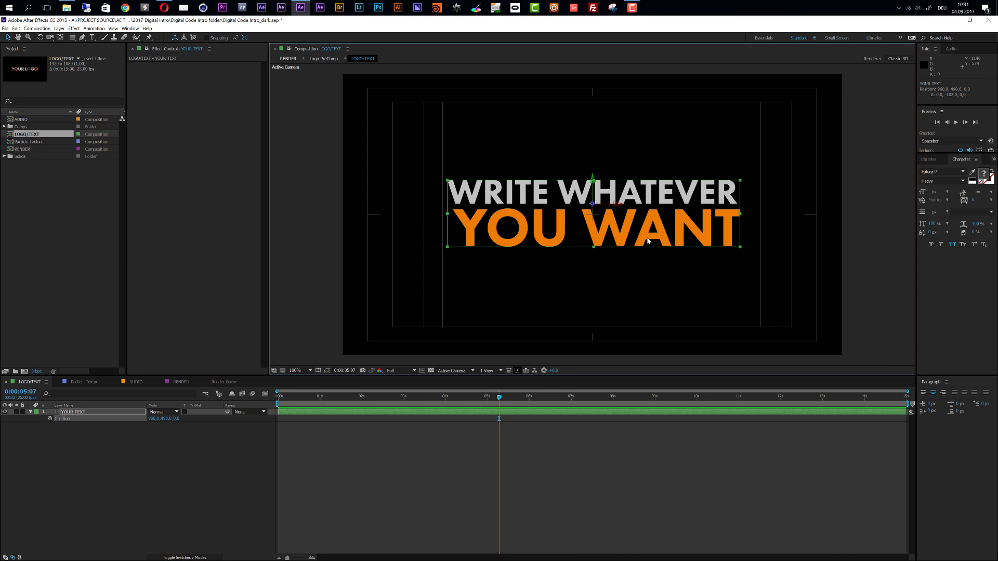
click(434, 458)
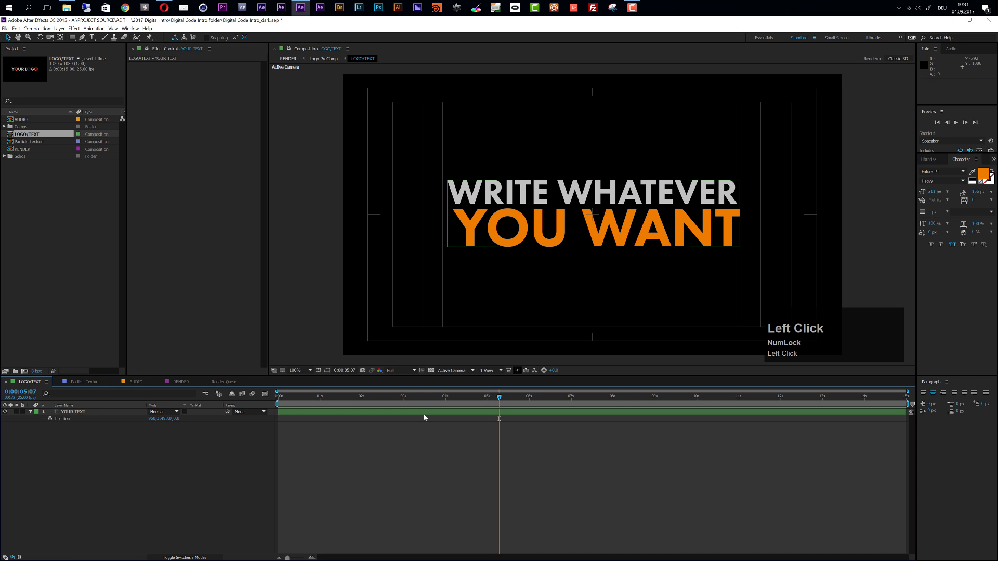
Copy all of the YOUR TEXT layer's text
double_click(424, 417)
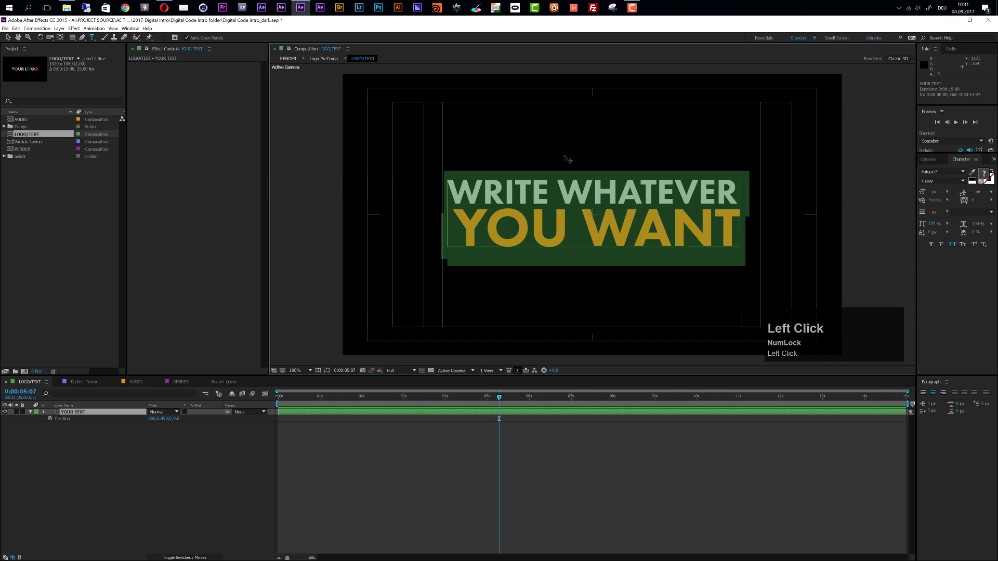
key(ctrl+c)
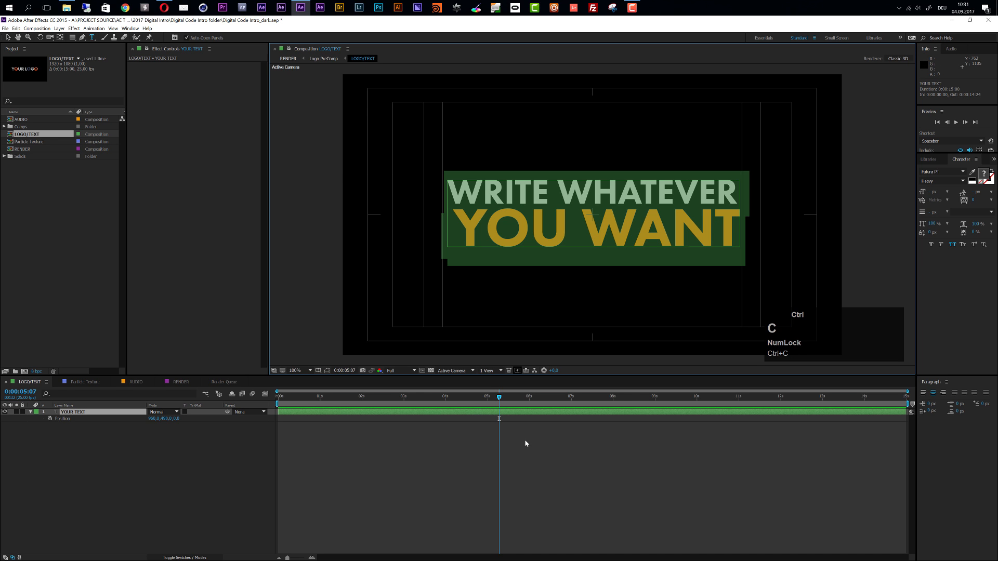
Replace the text of the YOUR TEXT layer in the RENDER composition with the copied text
click(17, 29)
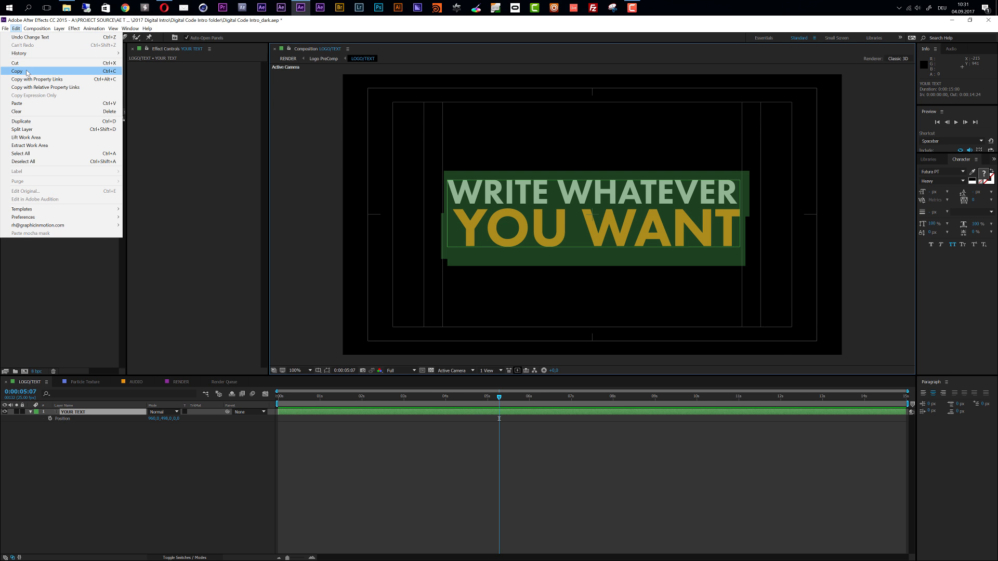
click(109, 445)
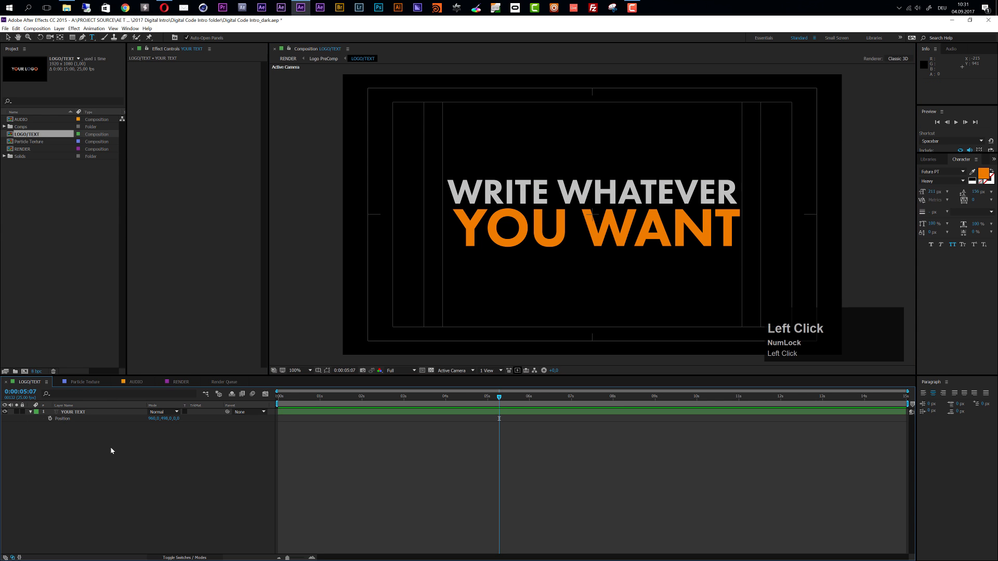
click(181, 383)
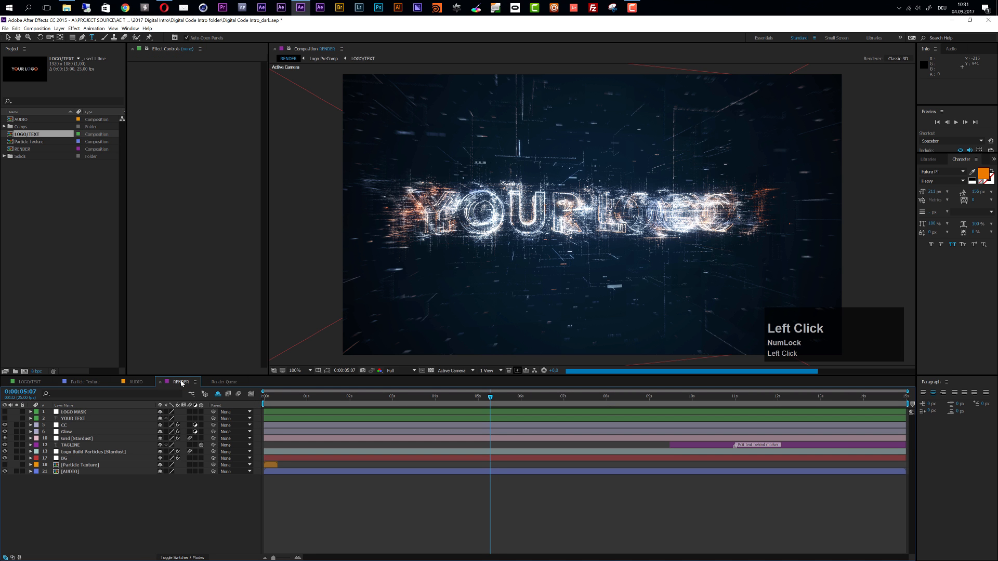
click(71, 419)
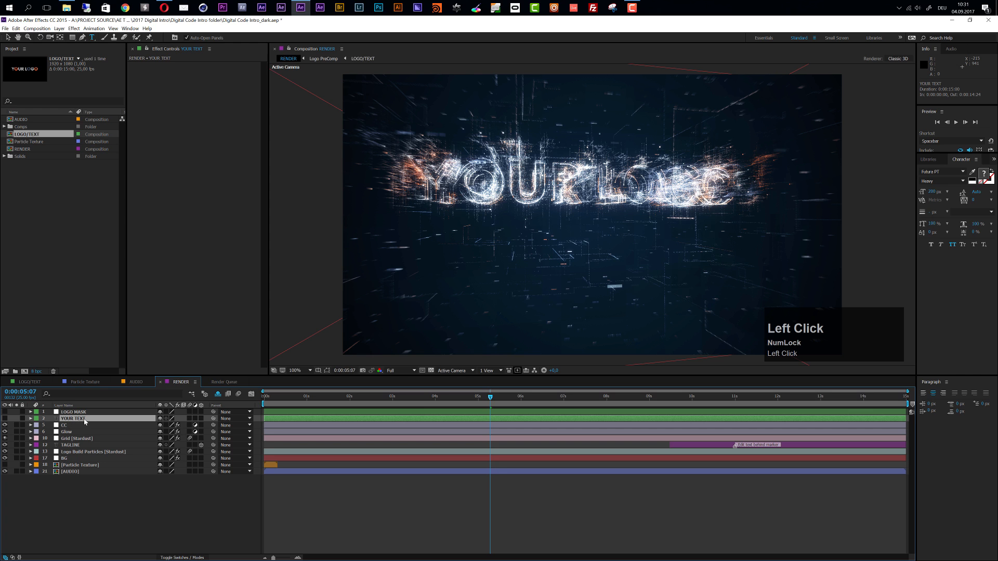
click(72, 421)
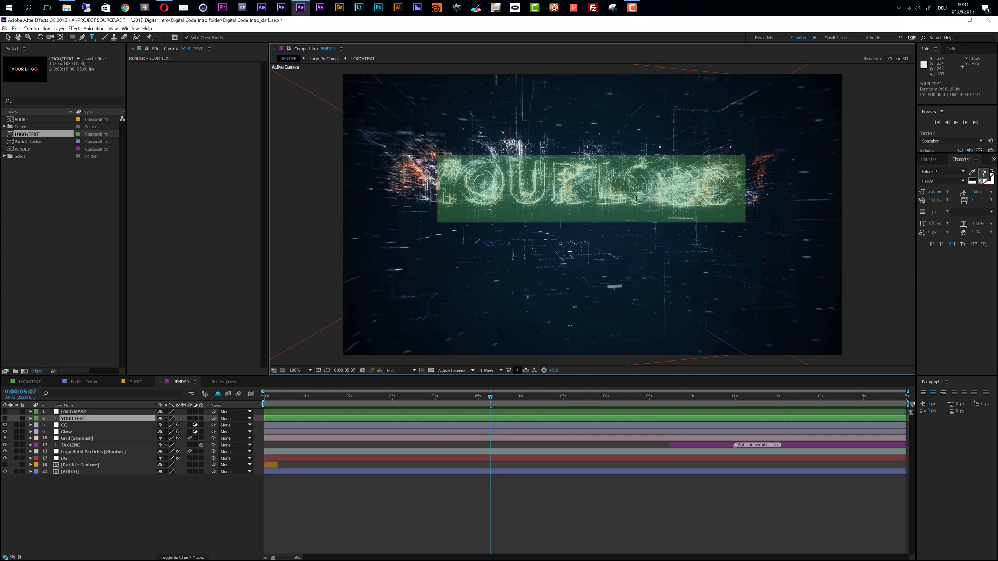
key(ctrl)
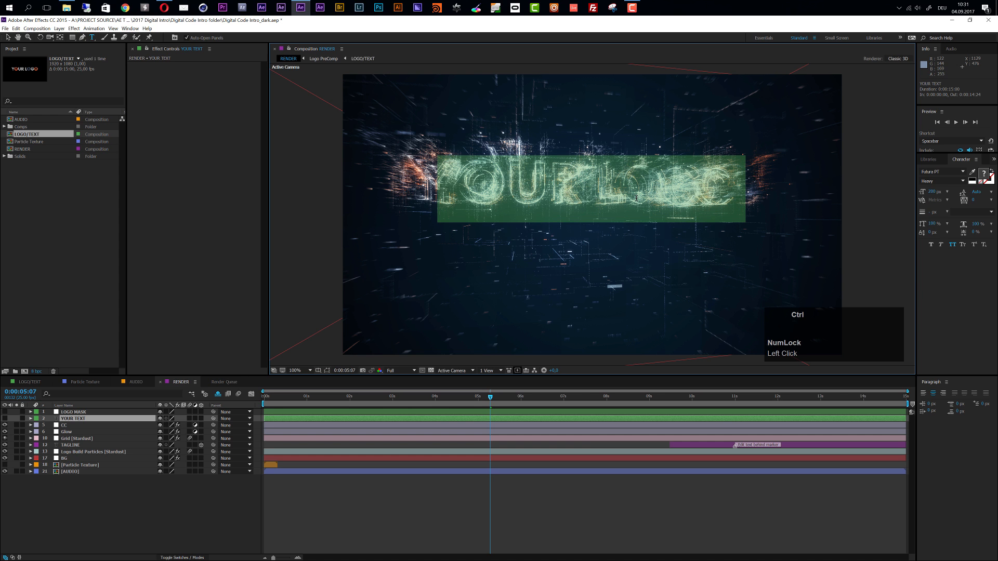
key(ctrl+v)
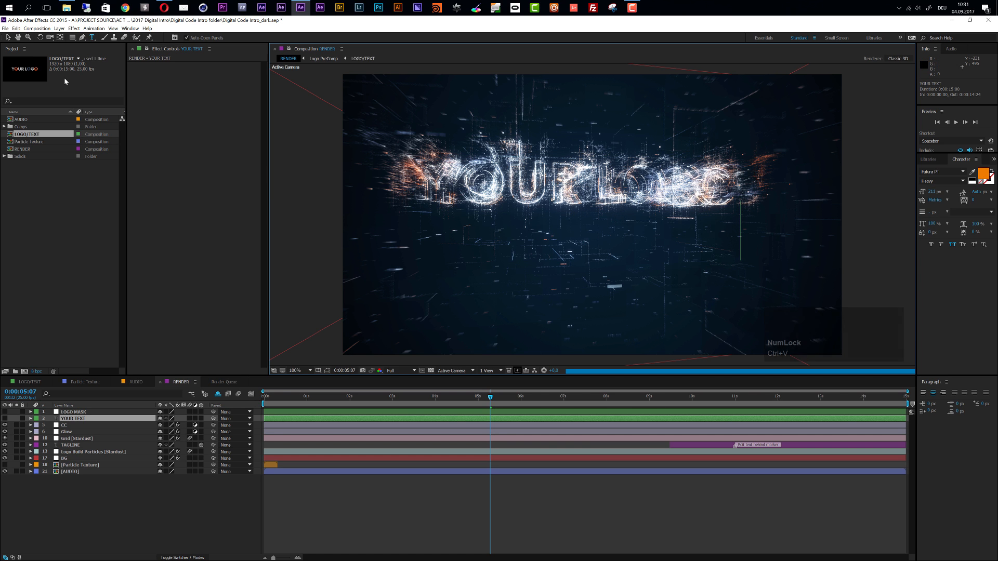
click(16, 29)
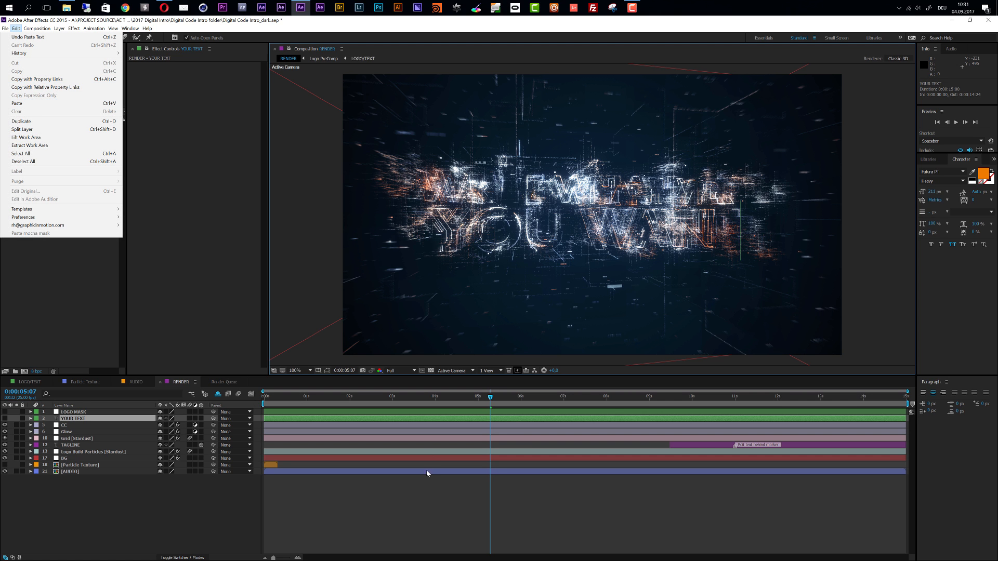
click(428, 490)
Switch to the Selection tool and review the RENDER composition at 0:00:07:03 and 0:00:12:12
click(8, 37)
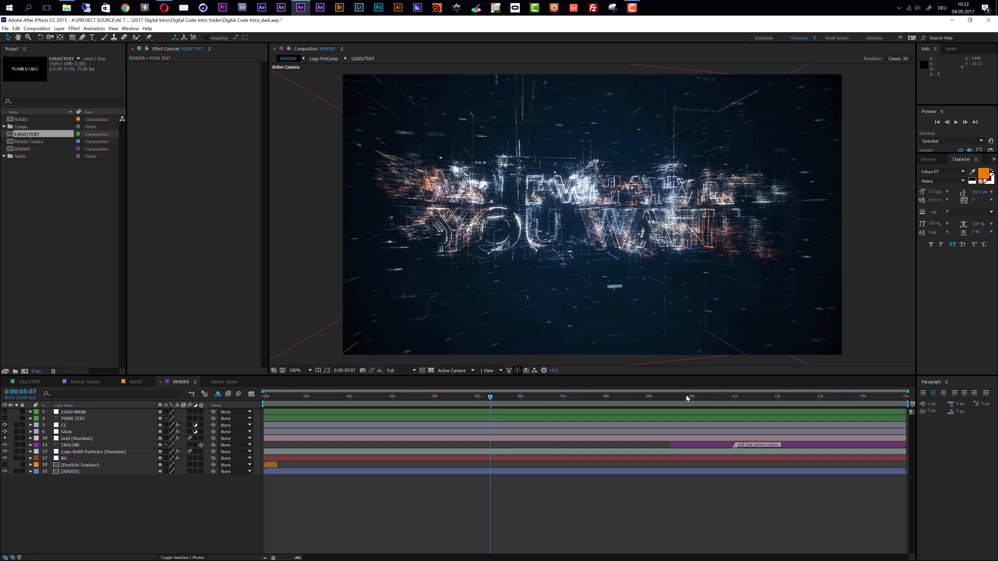
click(569, 403)
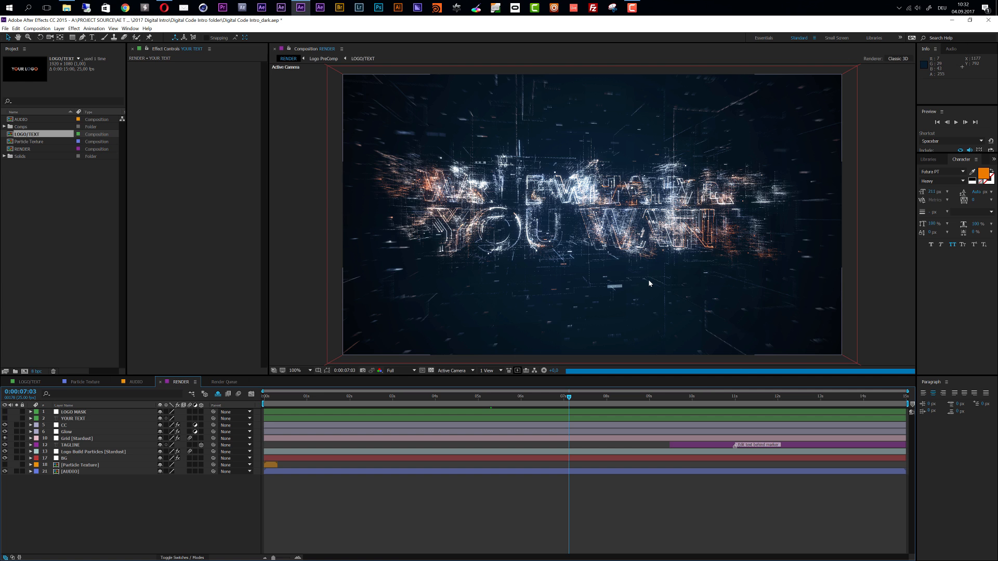
click(799, 402)
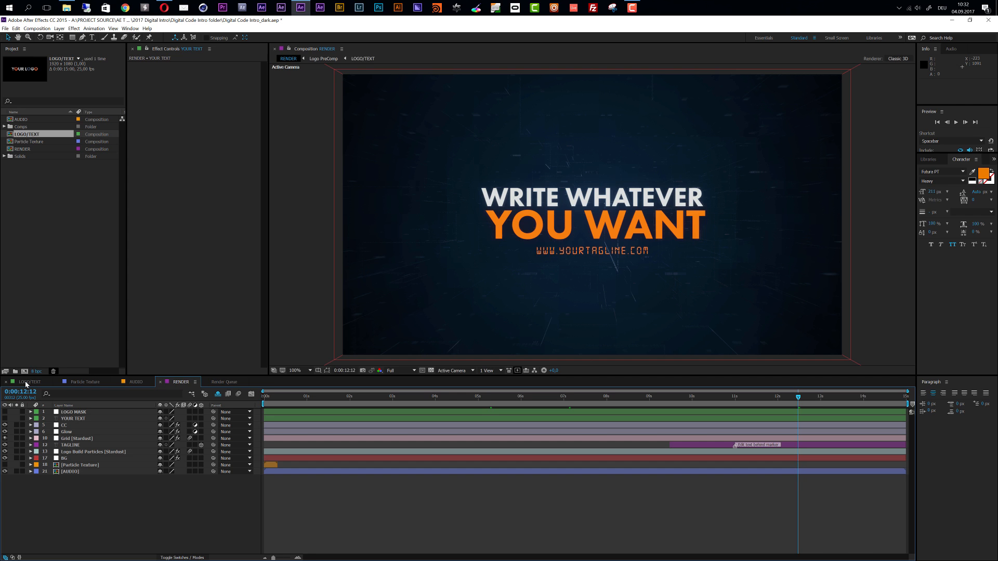
Return to the LOGO/TEXT composition and import envato_white.ai as footage
click(26, 383)
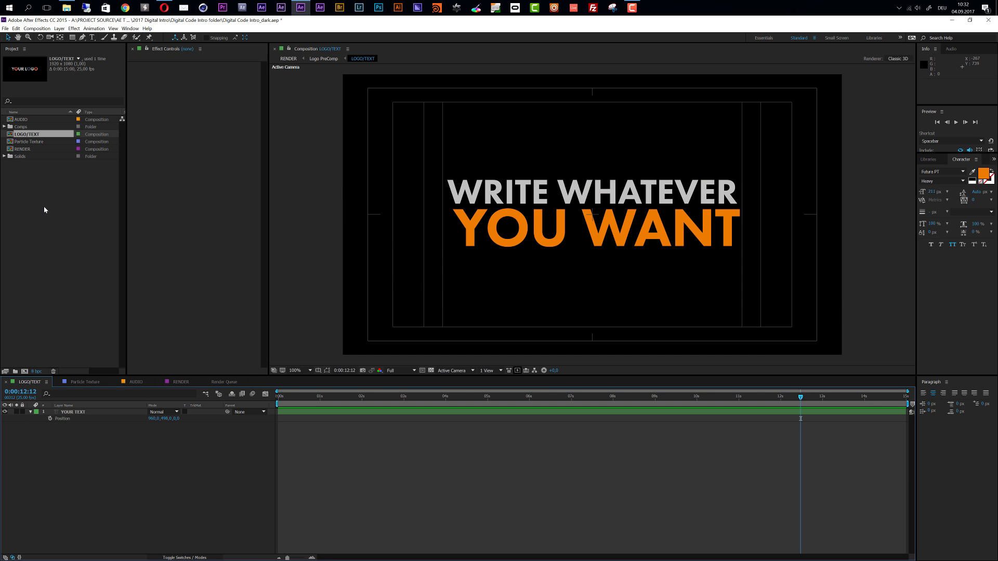
click(5, 28)
mouse_move(41, 133)
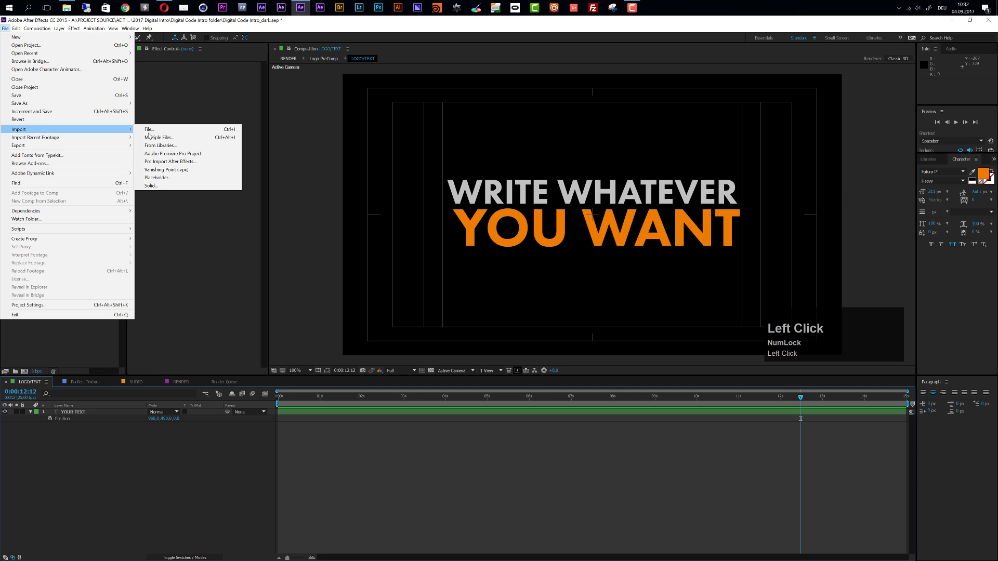
click(169, 133)
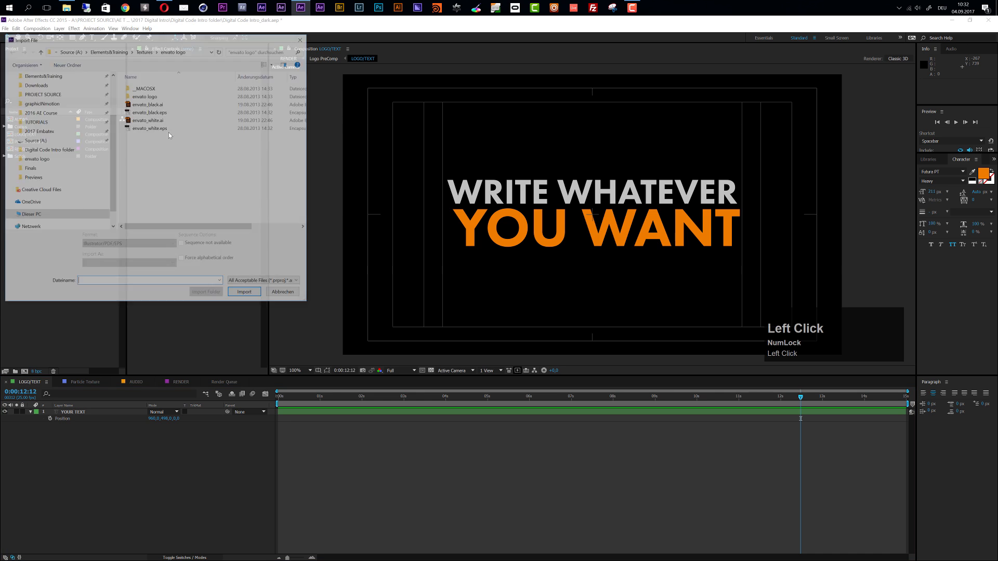
click(156, 122)
click(250, 297)
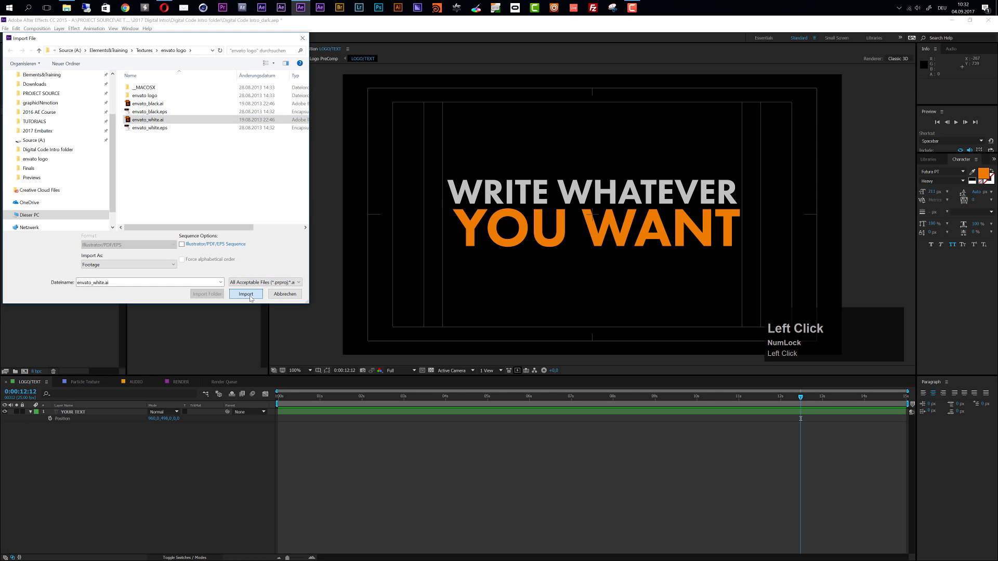
Show envato_white.ai instead of the YOUR TEXT layer in LOGO/TEXT and check the logo's background on the transparency grid
drag(28, 137, 77, 414)
click(5, 418)
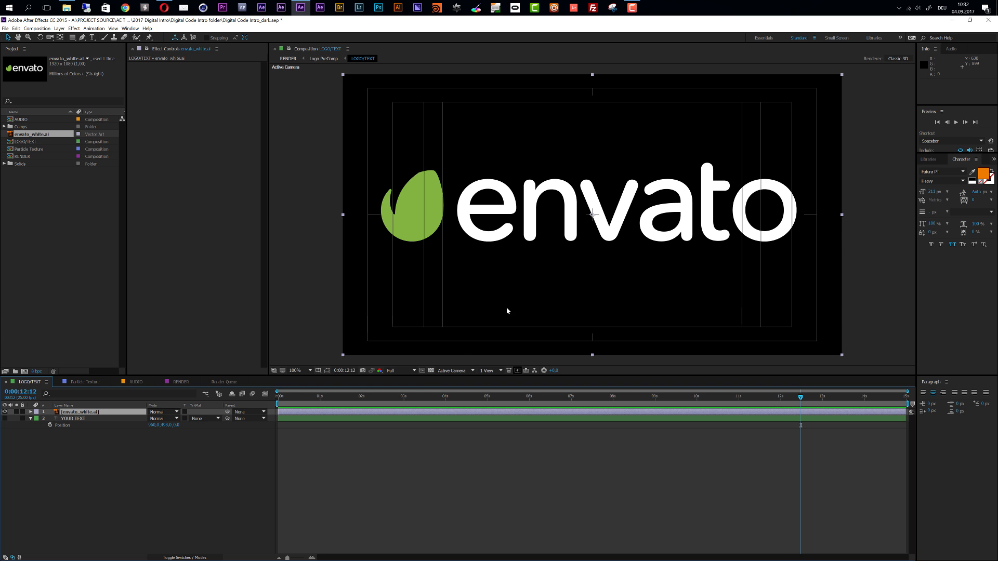
click(431, 371)
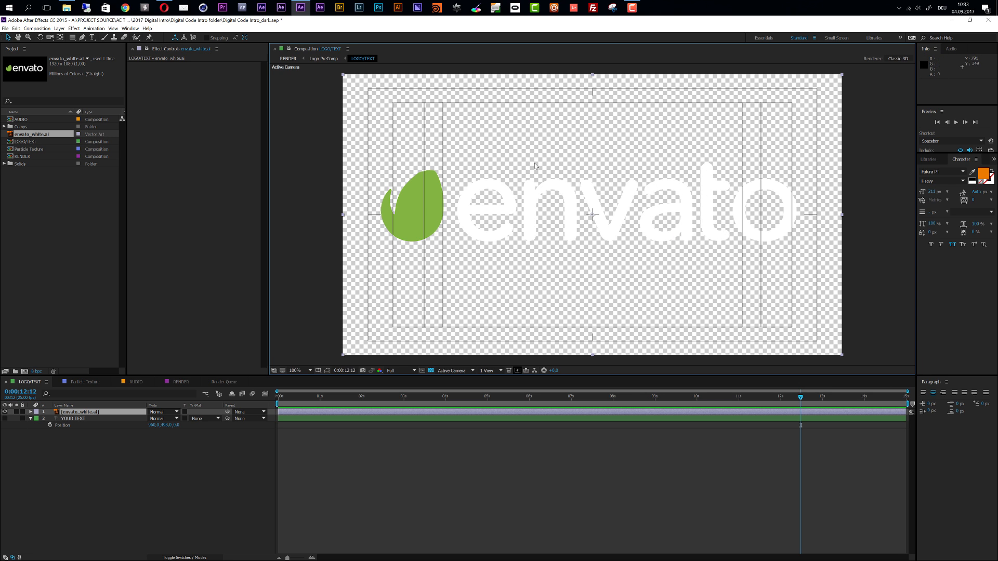
click(431, 371)
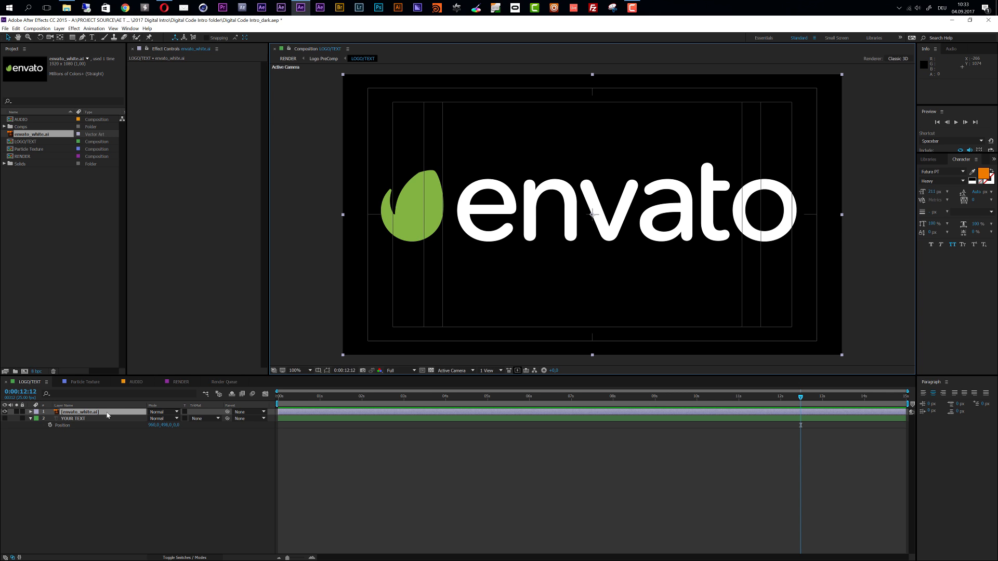
Turn on continuous rasterization for the envato_white.ai layer and scale it up greatly to check its edge sharpness
key(F4)
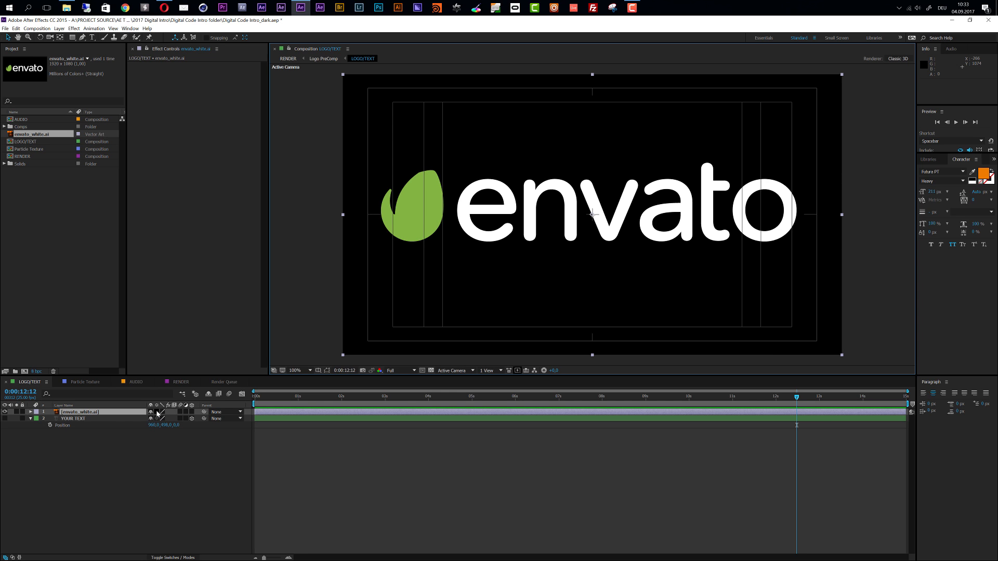
click(158, 413)
key(s)
drag(159, 419, 249, 419)
drag(647, 408, 647, 409)
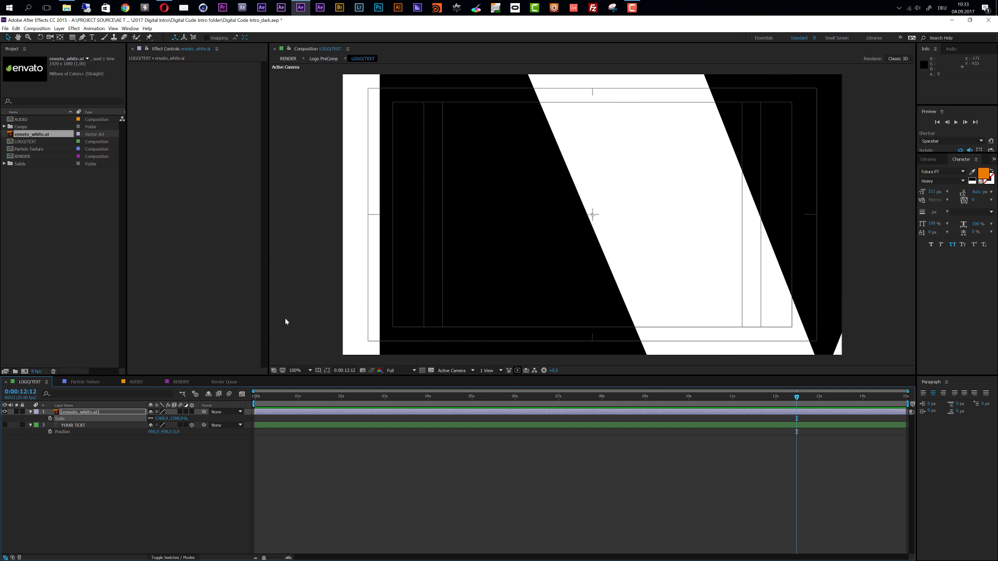
Reduce the envato_white.ai layer's scale to 105%
drag(177, 422, 108, 430)
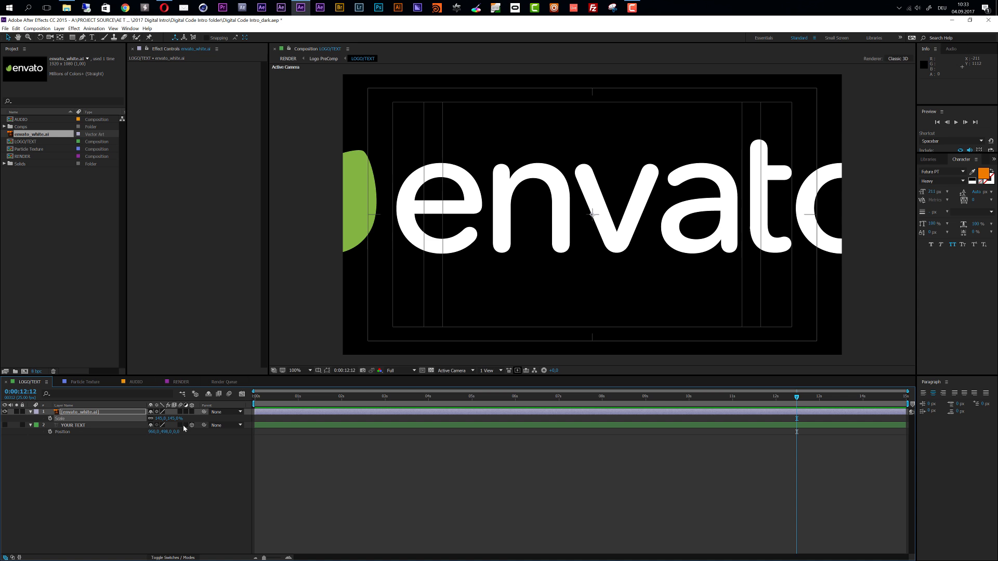
drag(179, 419, 163, 419)
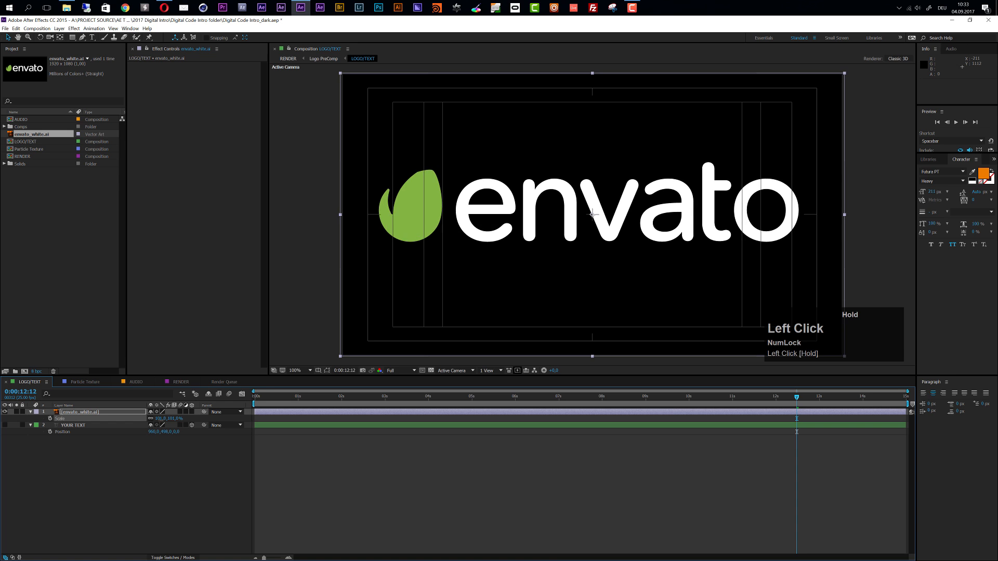
drag(162, 420, 163, 419)
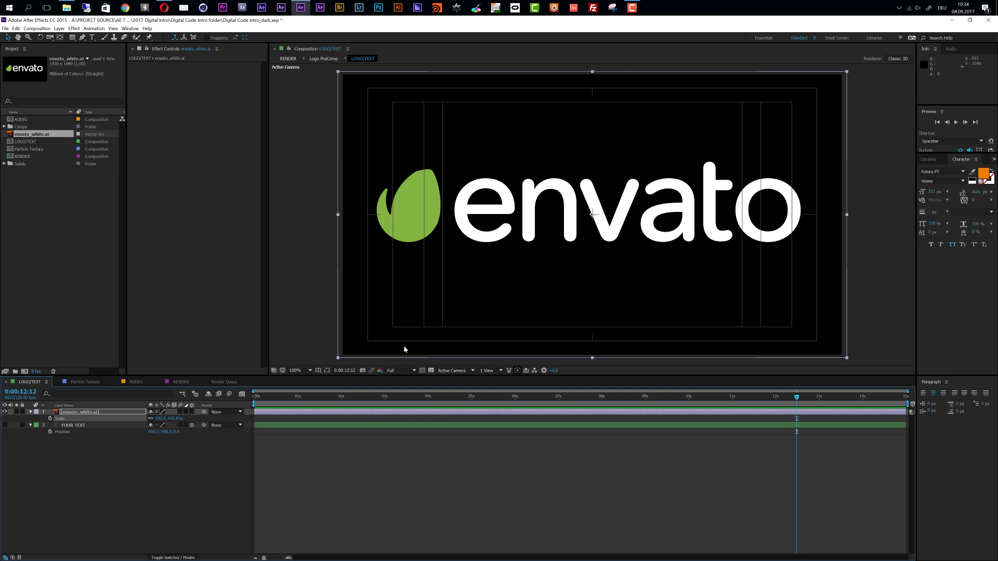
drag(174, 418, 174, 419)
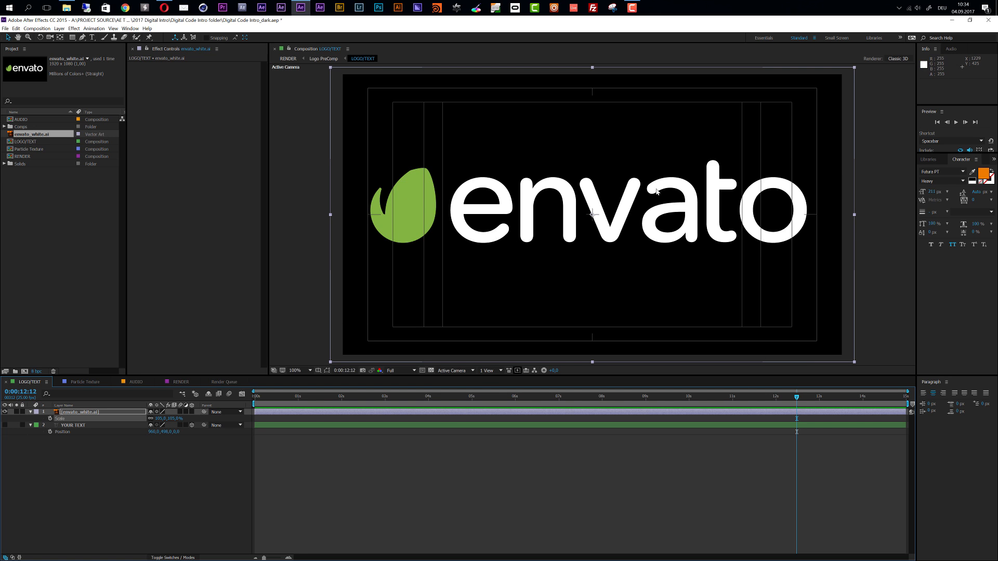
Auto-trace the envato_white.ai layer on the current frame using its Alpha channel, previewing the outlines before applying
click(382, 415)
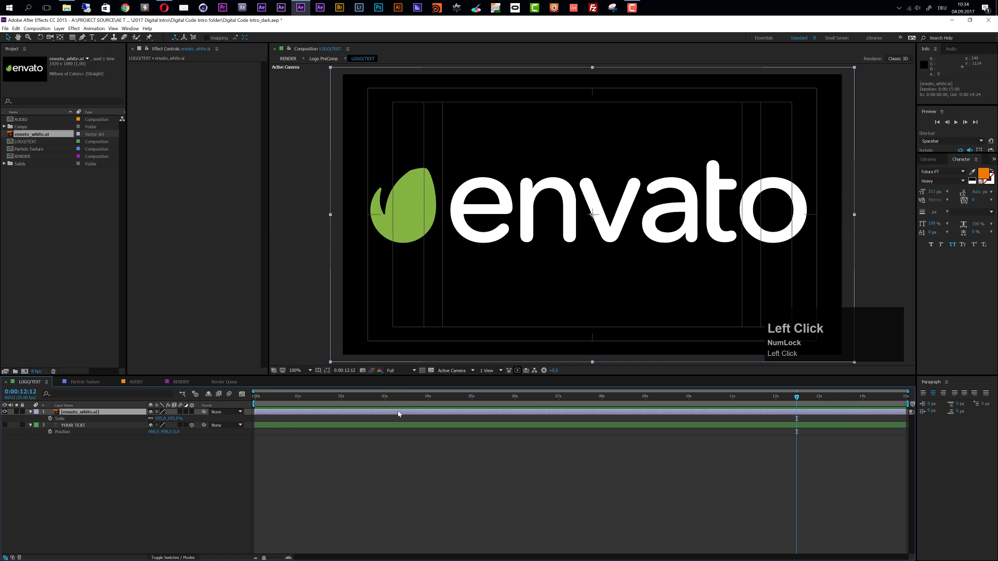
click(59, 28)
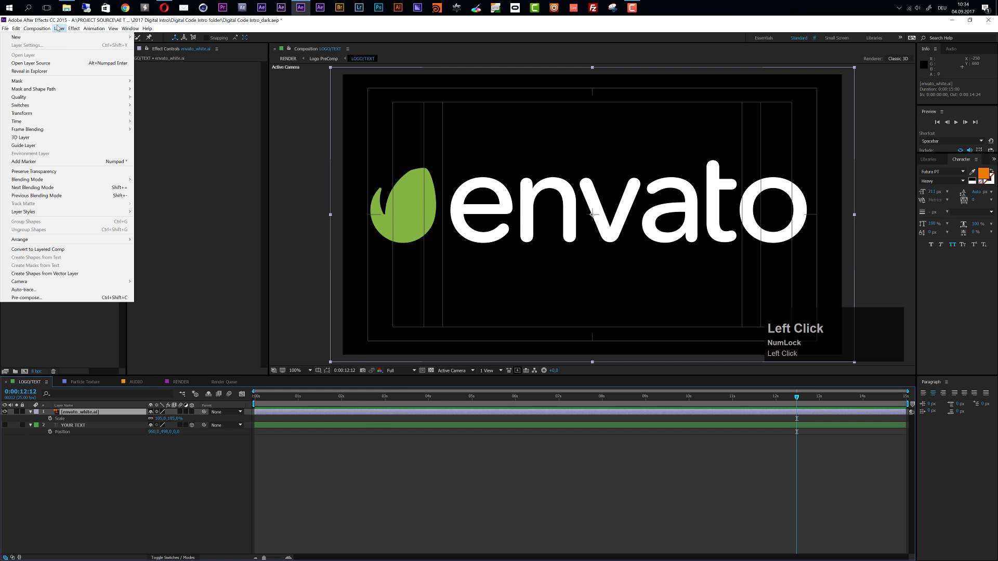
click(24, 289)
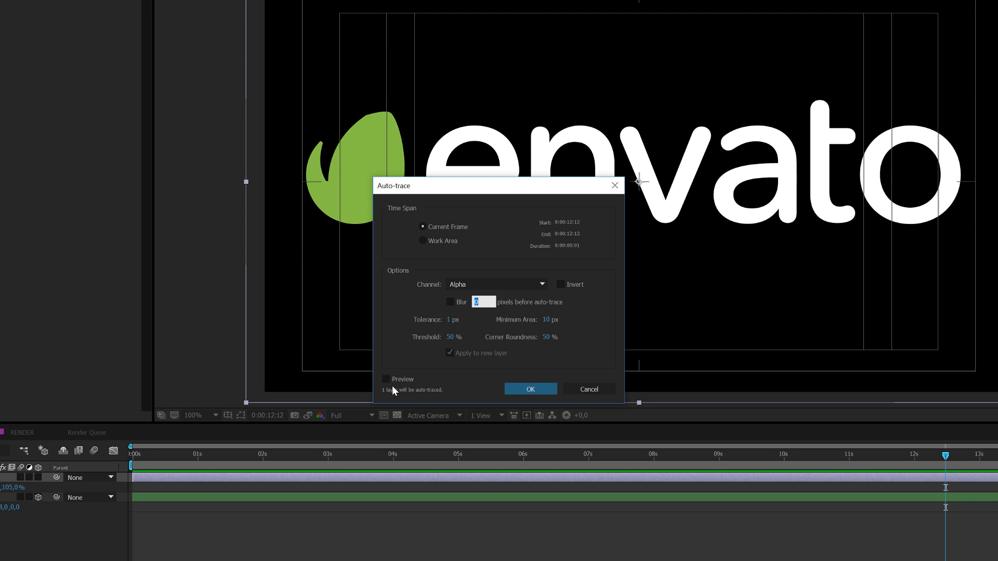
click(387, 379)
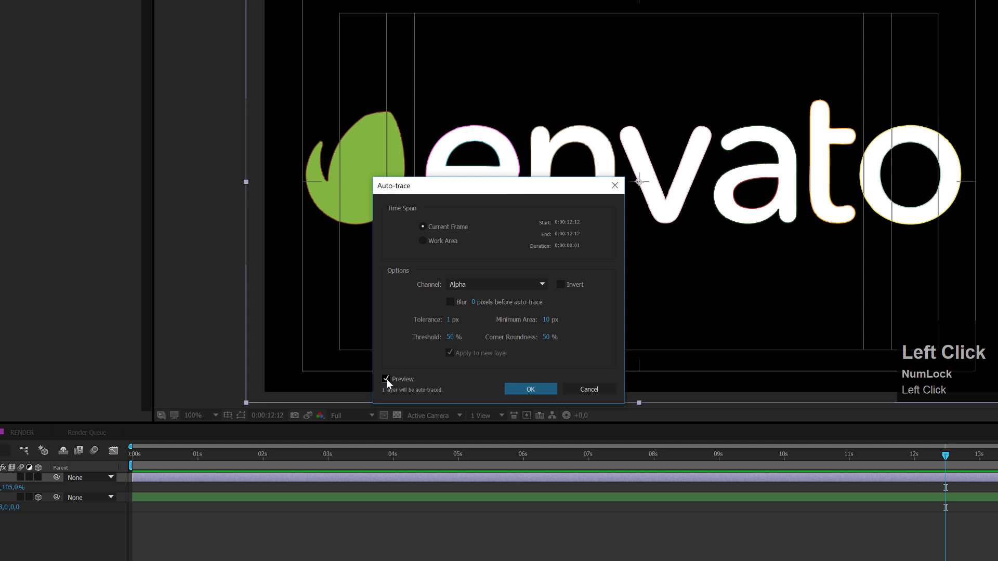
drag(520, 194, 449, 256)
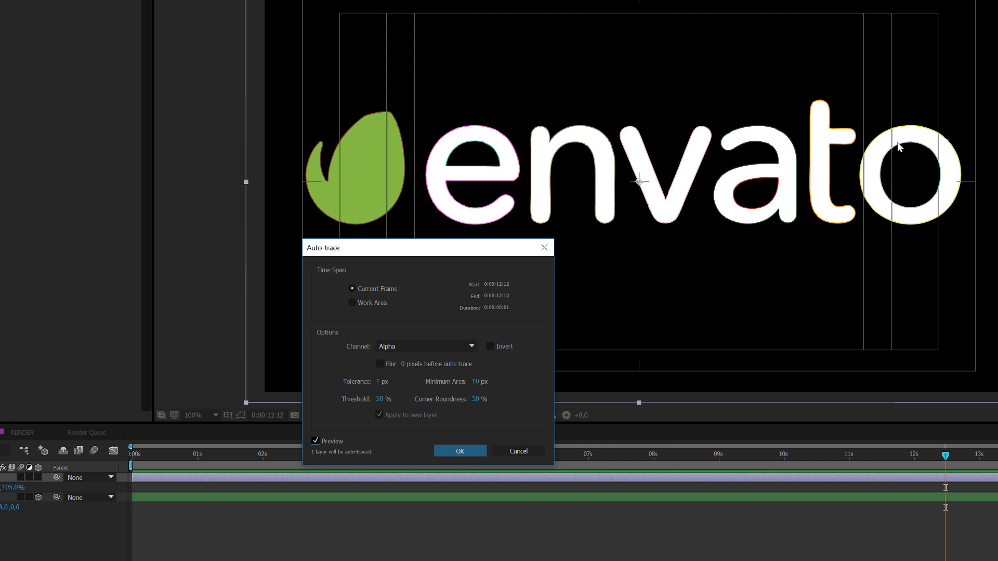
click(469, 452)
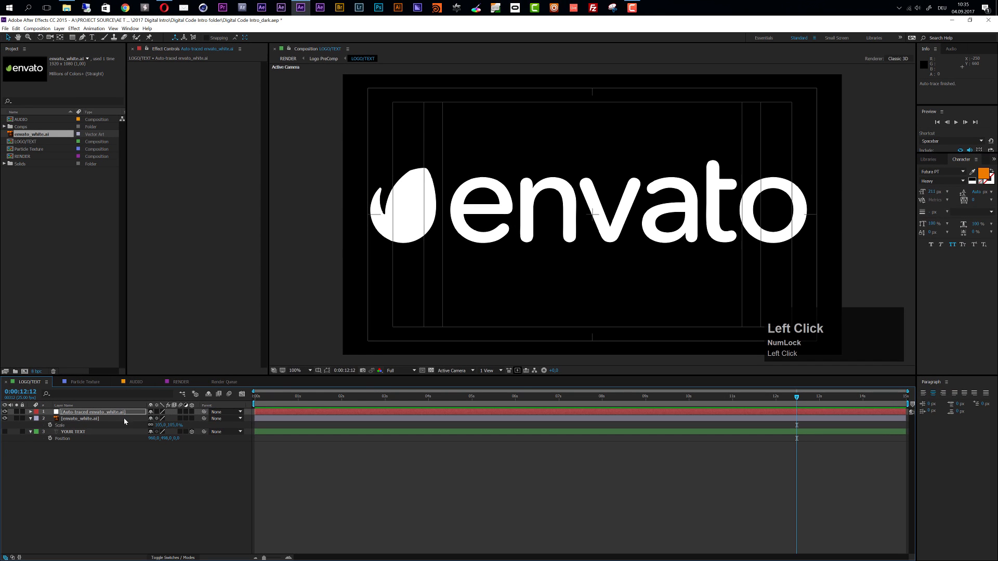
Reveal the mask paths of the auto-traced logo layer and hide that layer
click(97, 413)
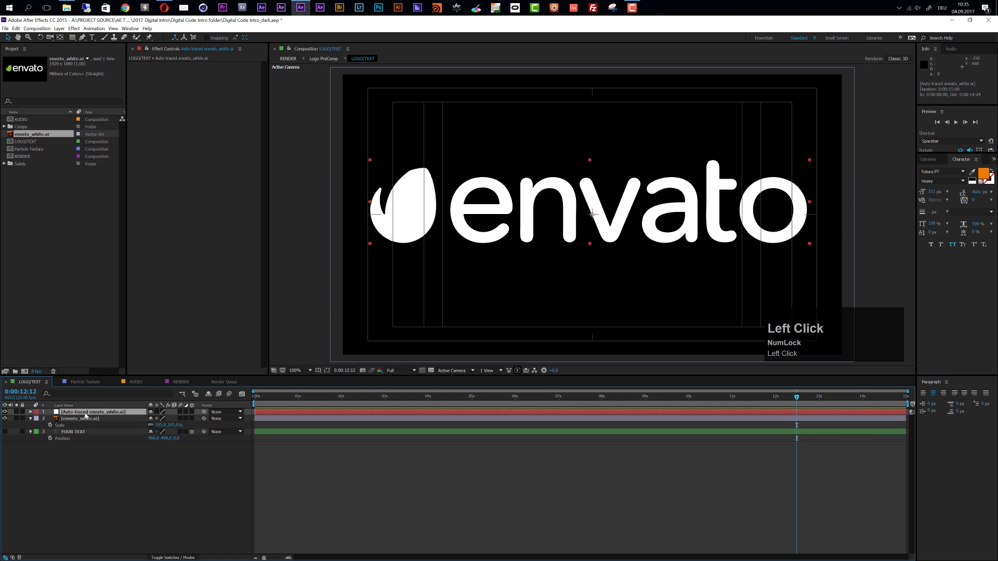
key(m)
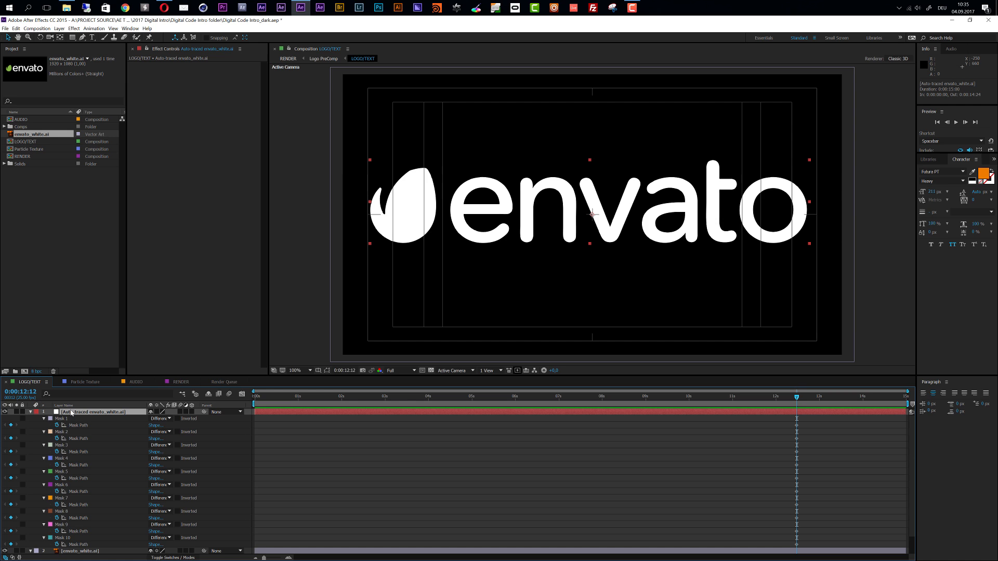
click(4, 412)
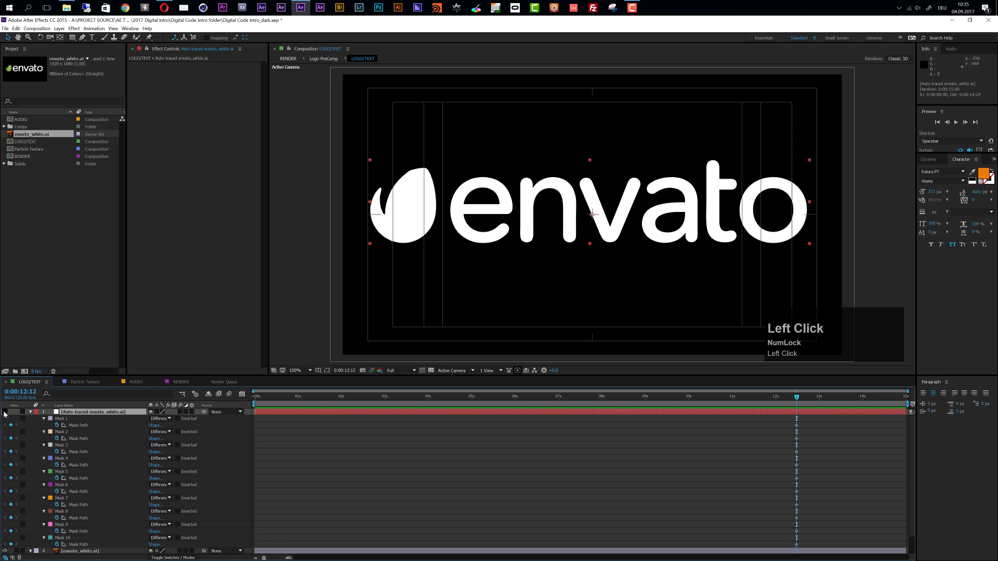
Copy all ten masks, Mask 1 through Mask 10, from the auto-traced envato_white.ai layer
click(62, 419)
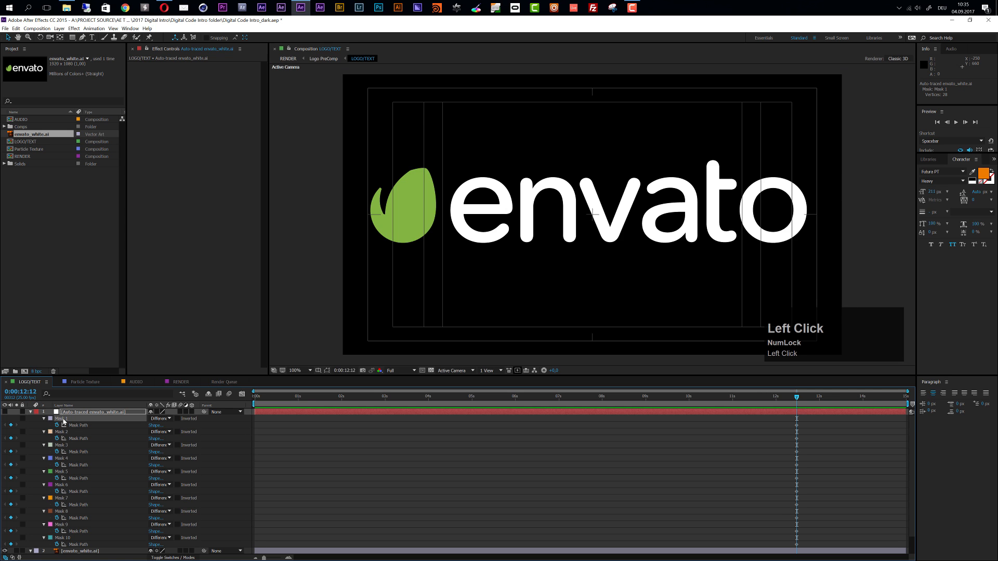
scroll(73, 439, down, 1)
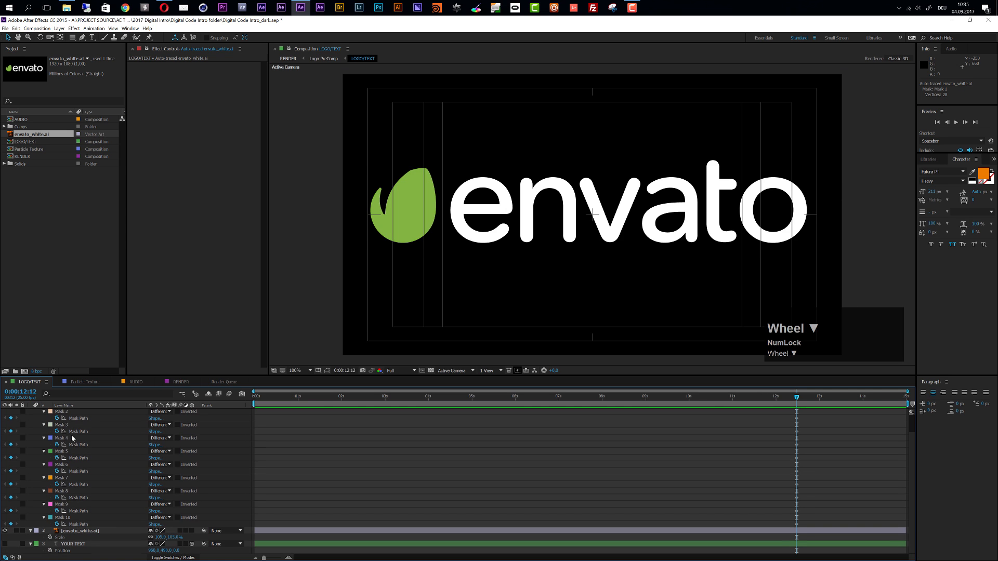
shift+click(63, 518)
scroll(63, 519, up, 1)
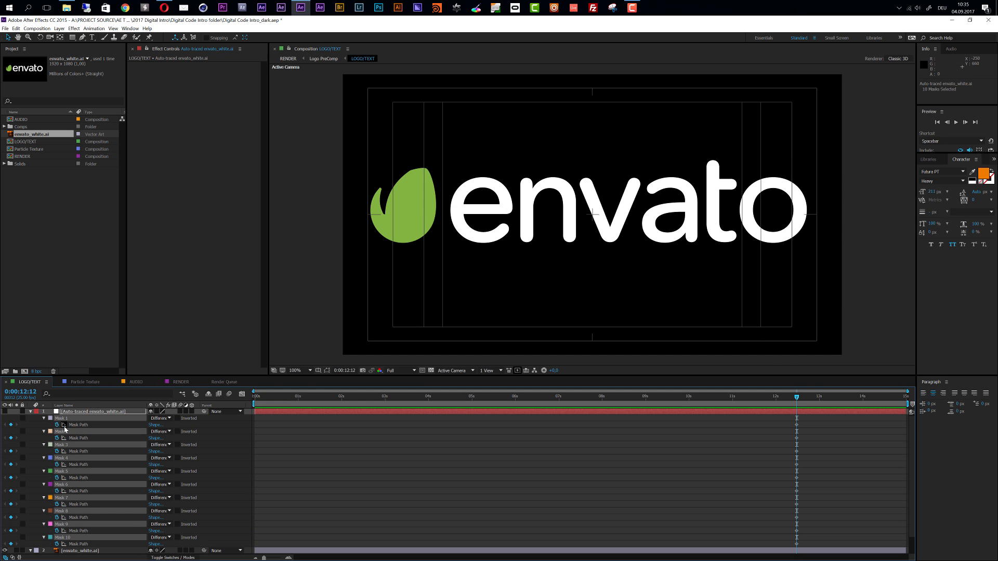
key(ctrl+c)
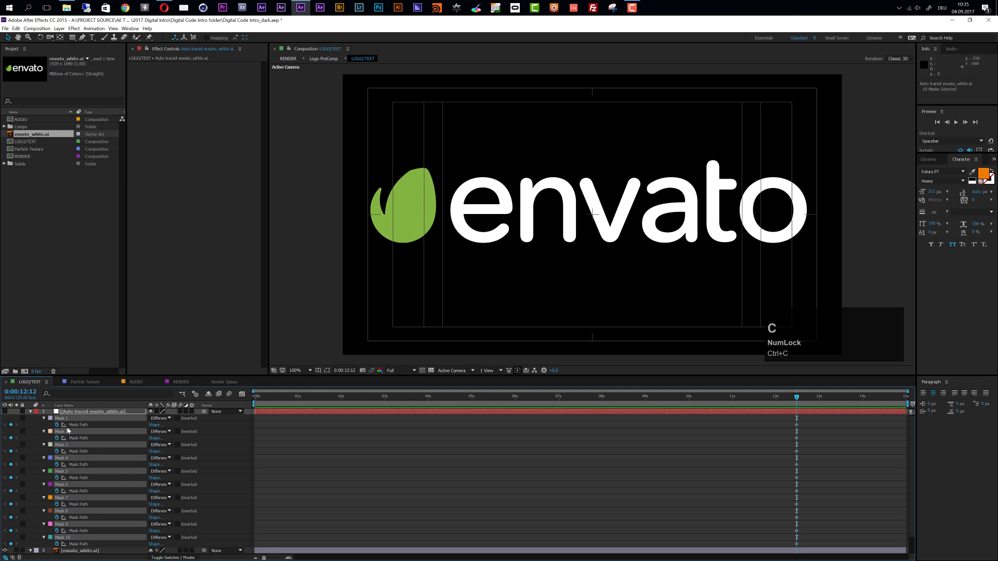
click(16, 28)
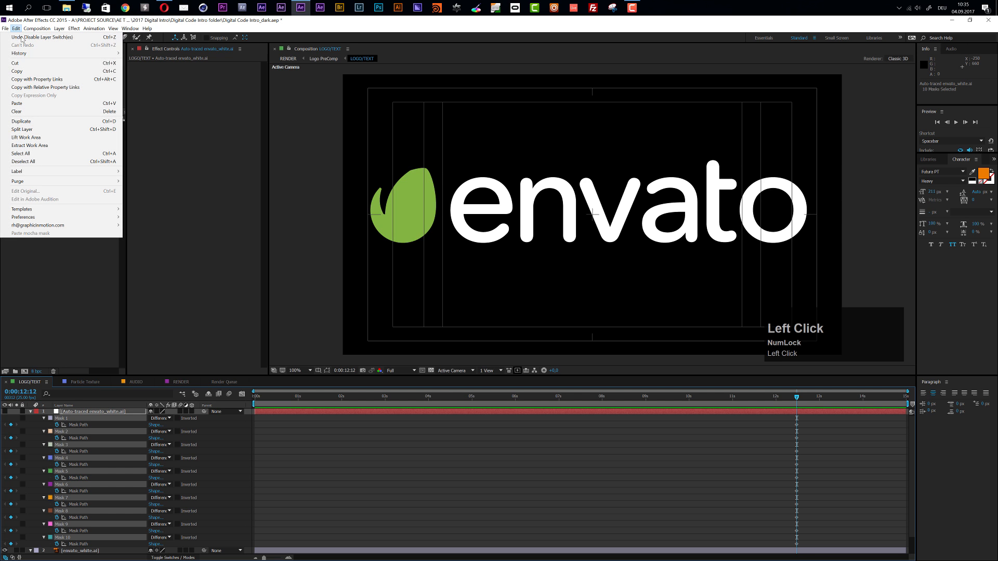
In the RENDER composition, reveal the LOGO MASK layer's masks and delete Mask 1 through Mask 10
click(181, 382)
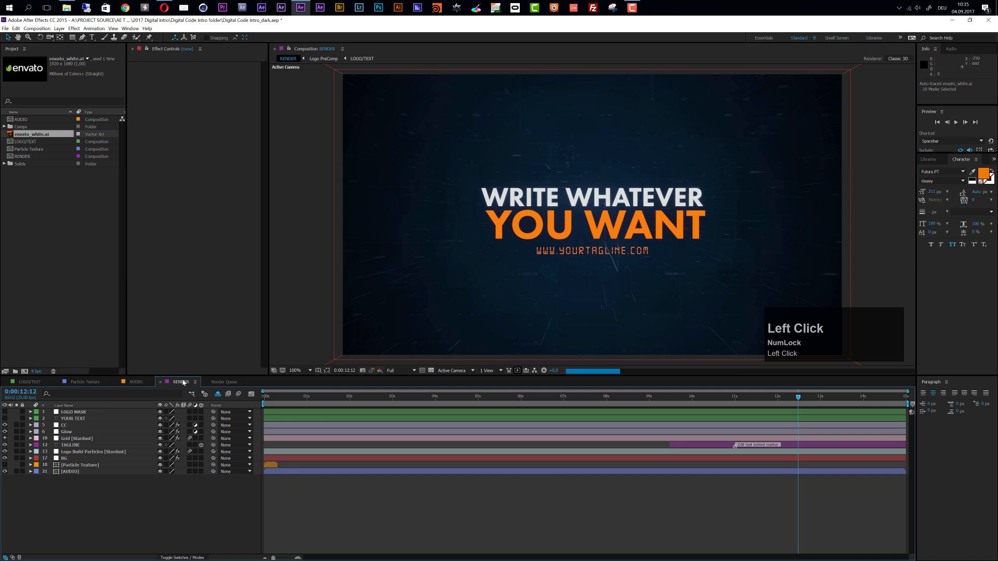
click(75, 412)
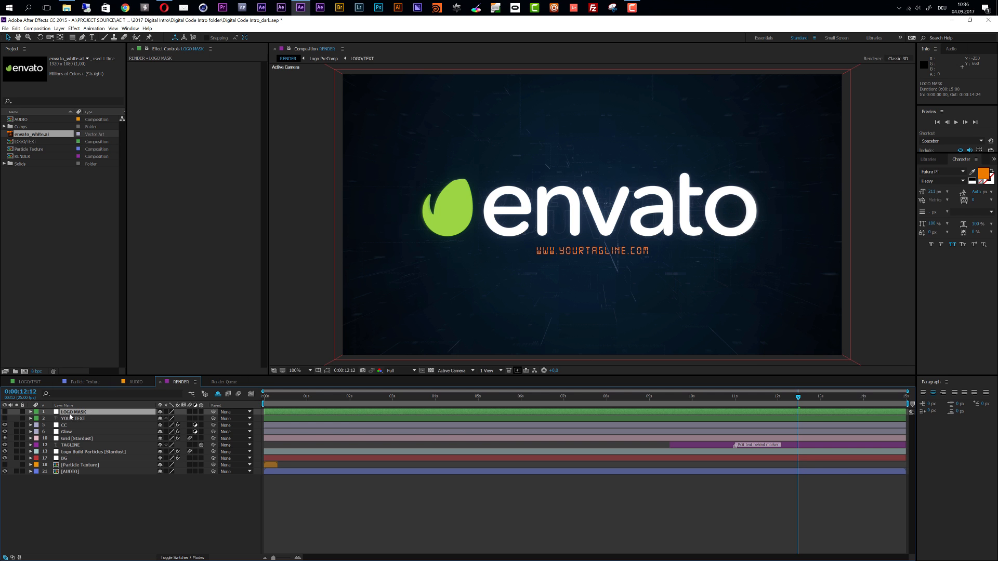
click(71, 415)
key(m)
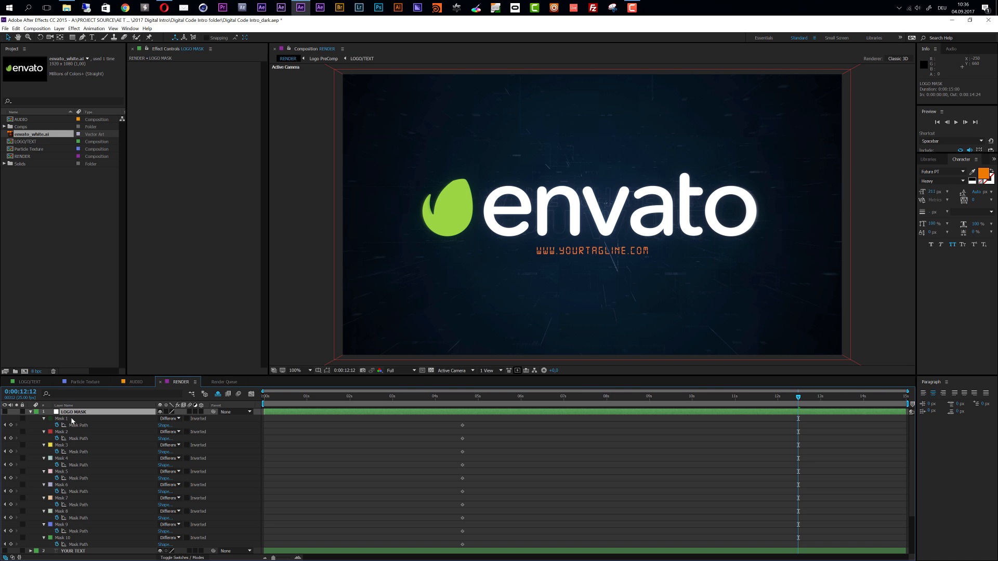
click(61, 419)
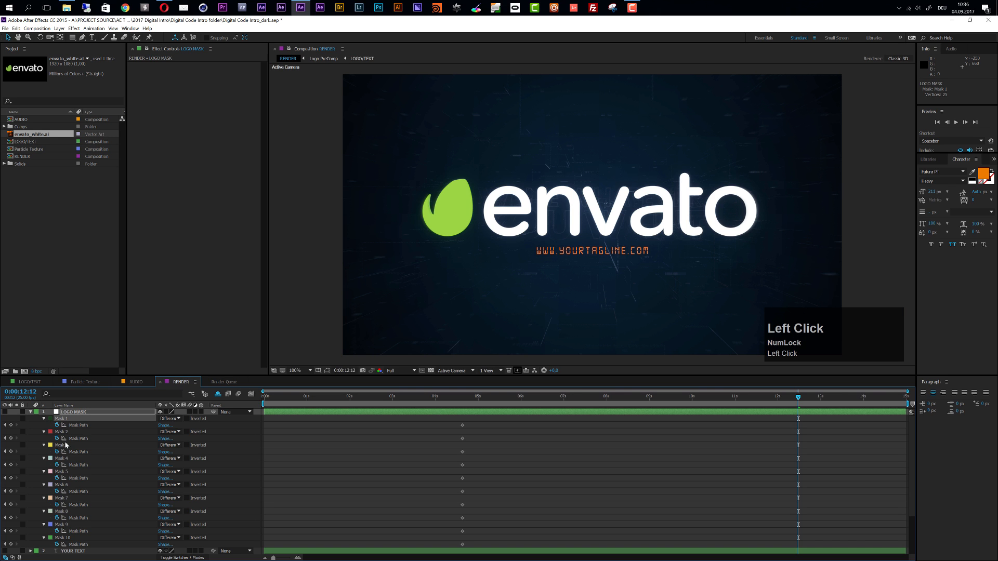
shift+click(65, 538)
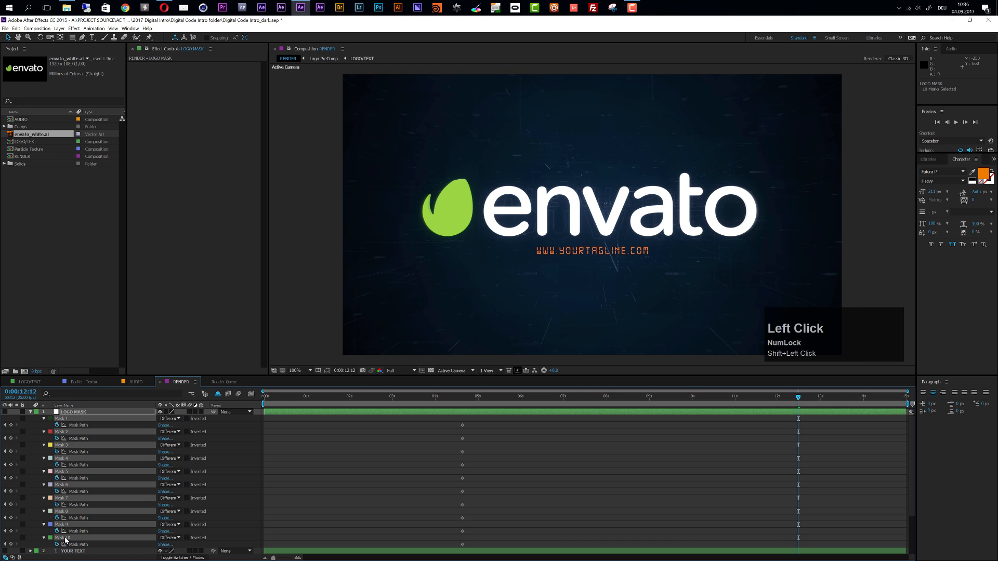
key(Delete)
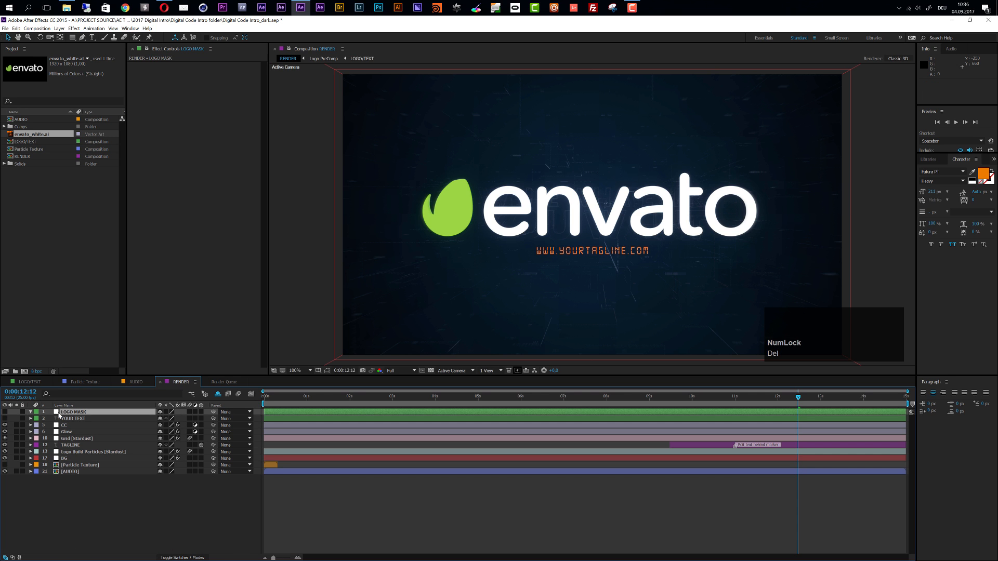
Paste the copied logo masks onto the LOGO MASK layer and collapse its properties
click(81, 416)
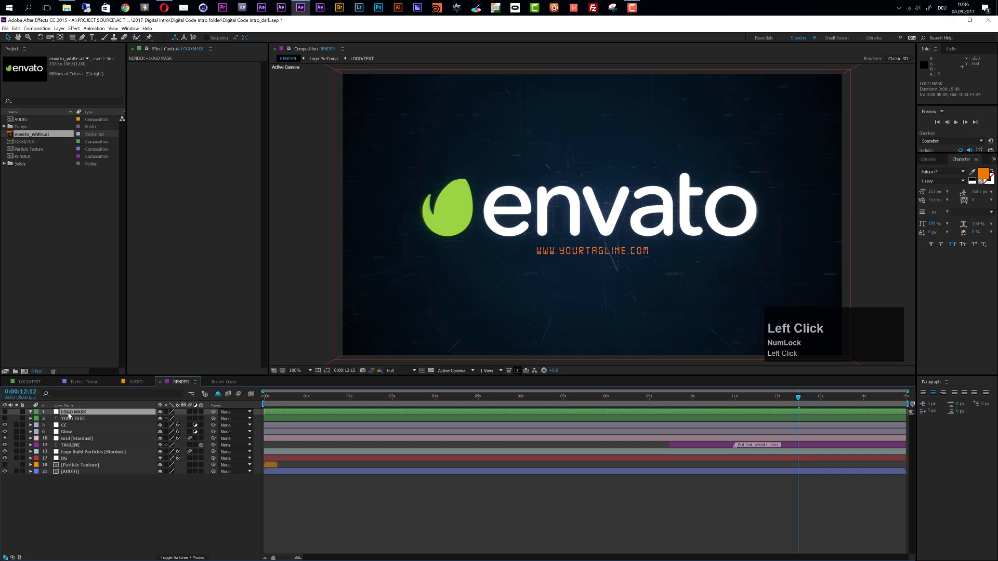
key(ctrl)
key(ctrl+v)
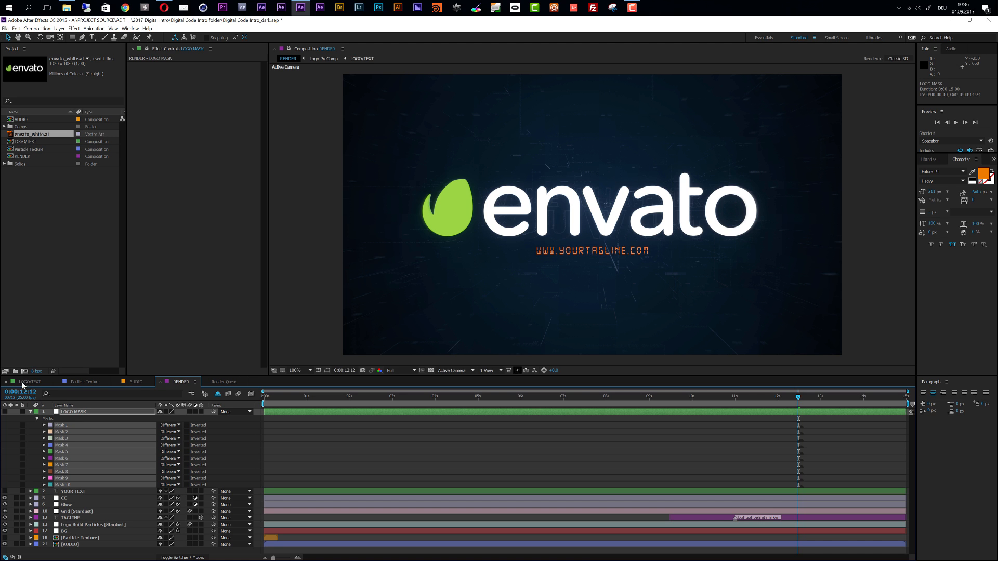
click(30, 413)
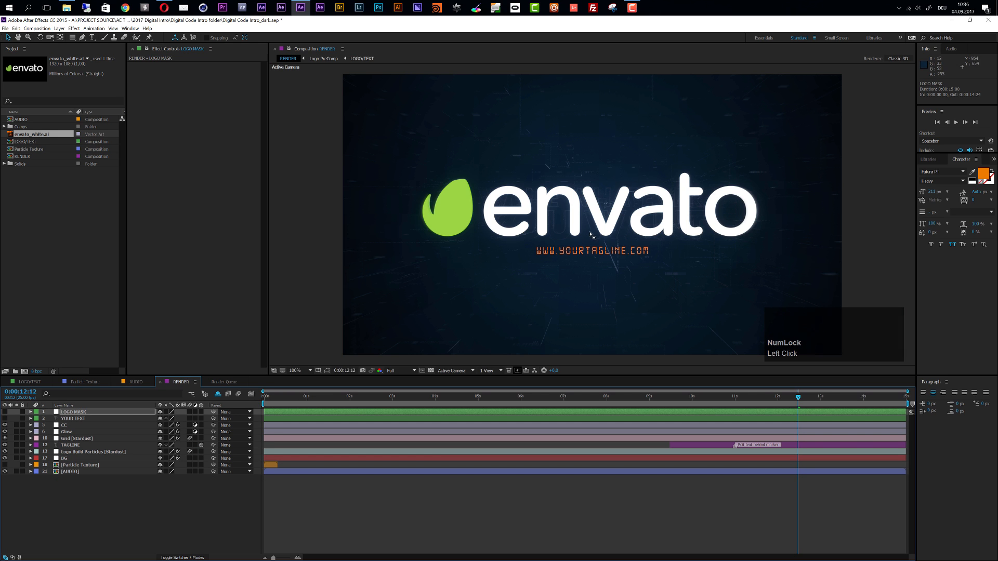
Check the particle build at 0:00:06:09 in RENDER and compare the YOUR TEXT and LOGO MASK layers as sources
click(536, 398)
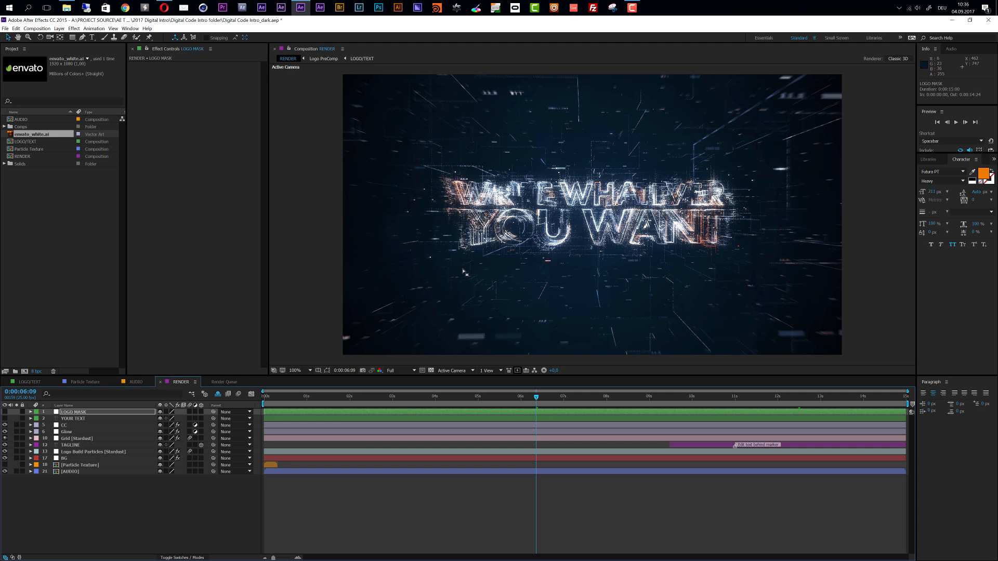
click(83, 419)
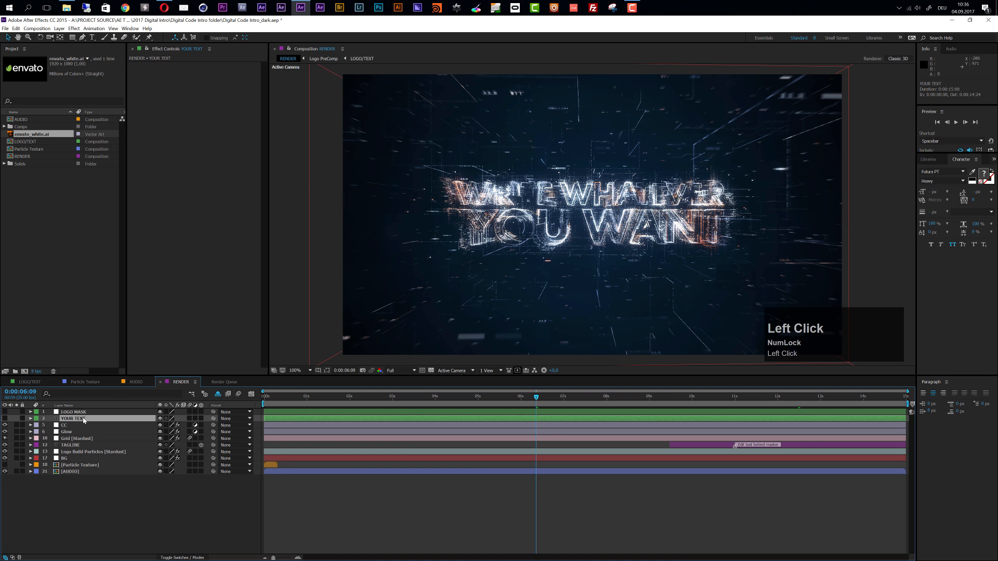
click(85, 414)
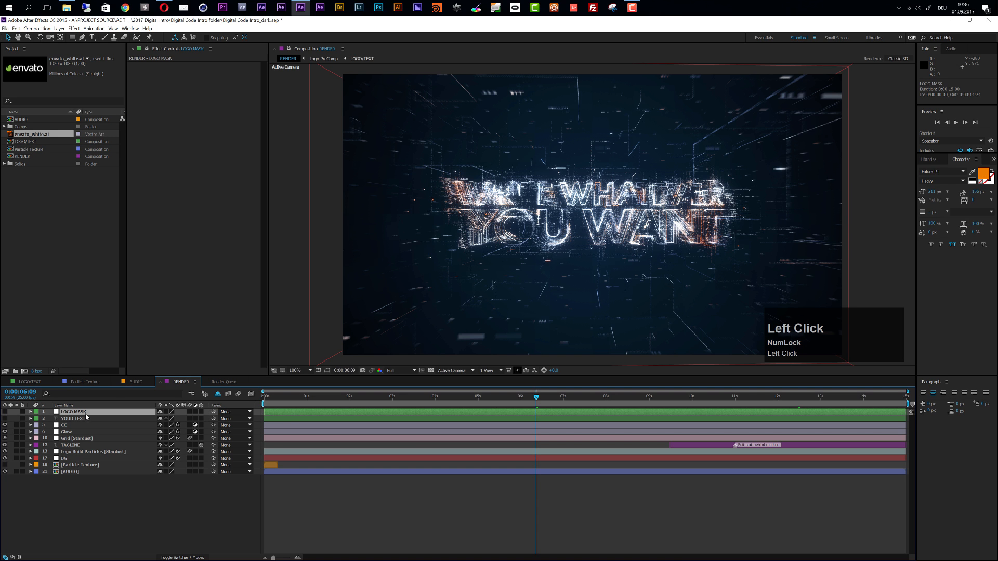
In the Logo Build Particles layer's effects, set Text Emitter 1's source layer to LOGO MASK and collapse the emitter
click(63, 453)
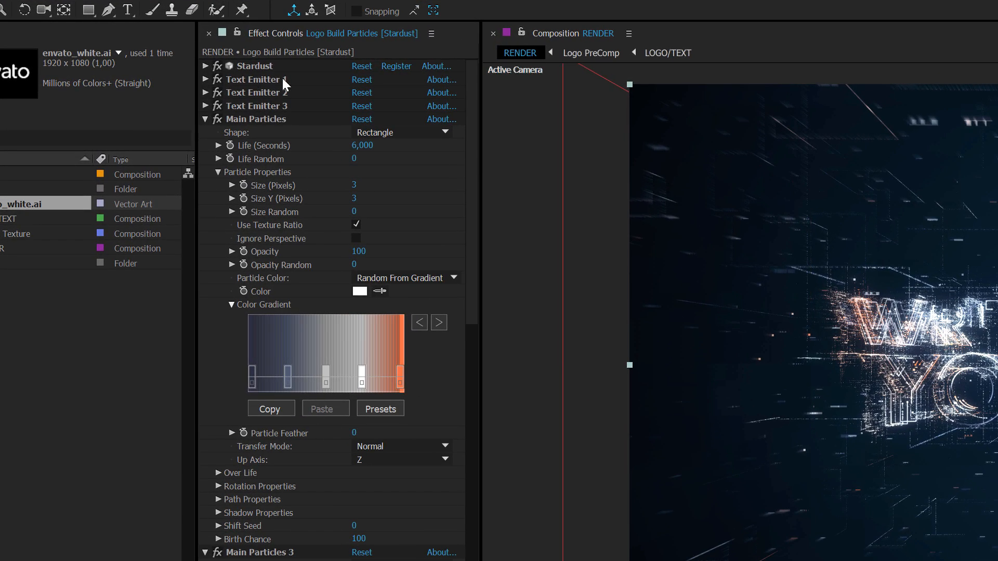
click(205, 79)
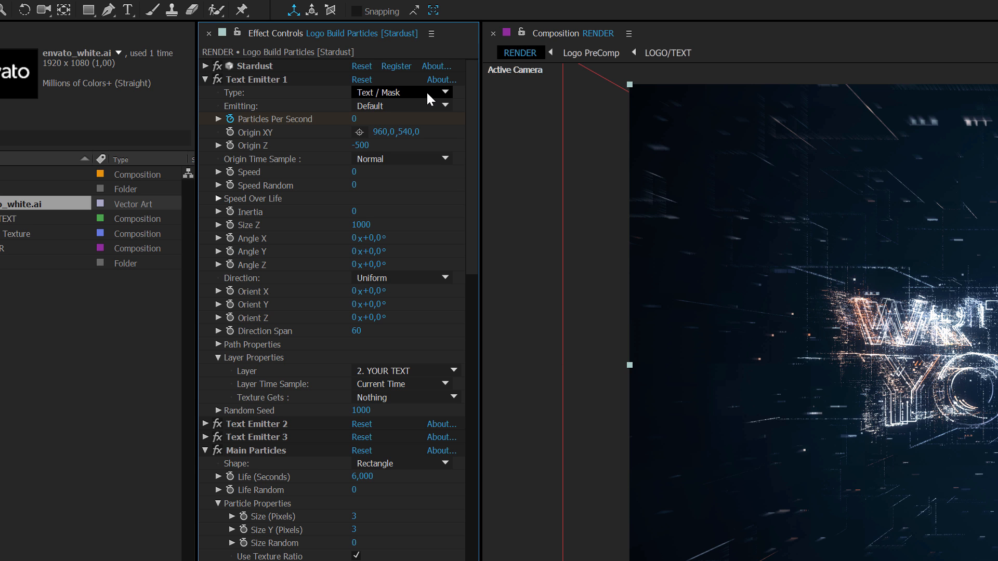
click(218, 358)
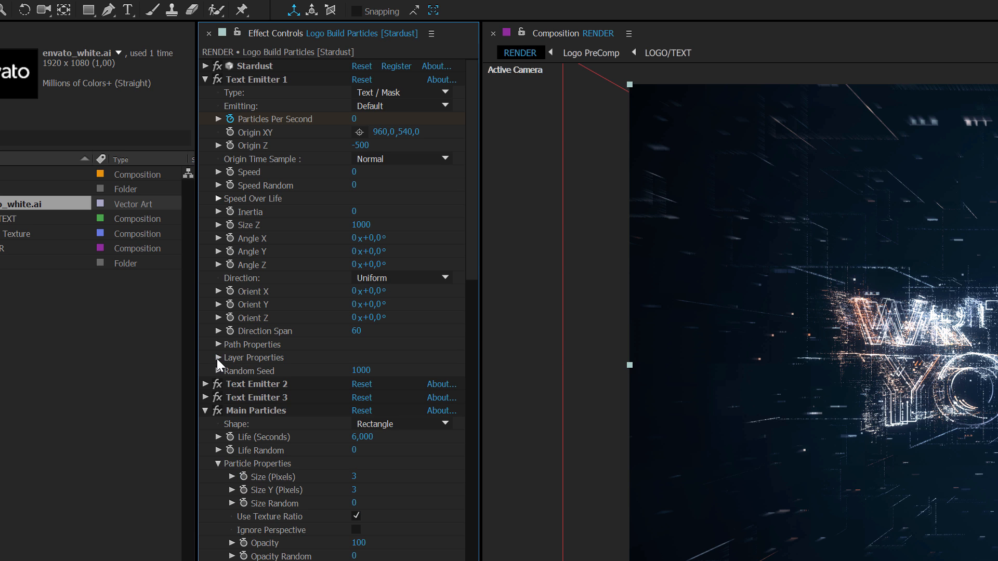
click(218, 359)
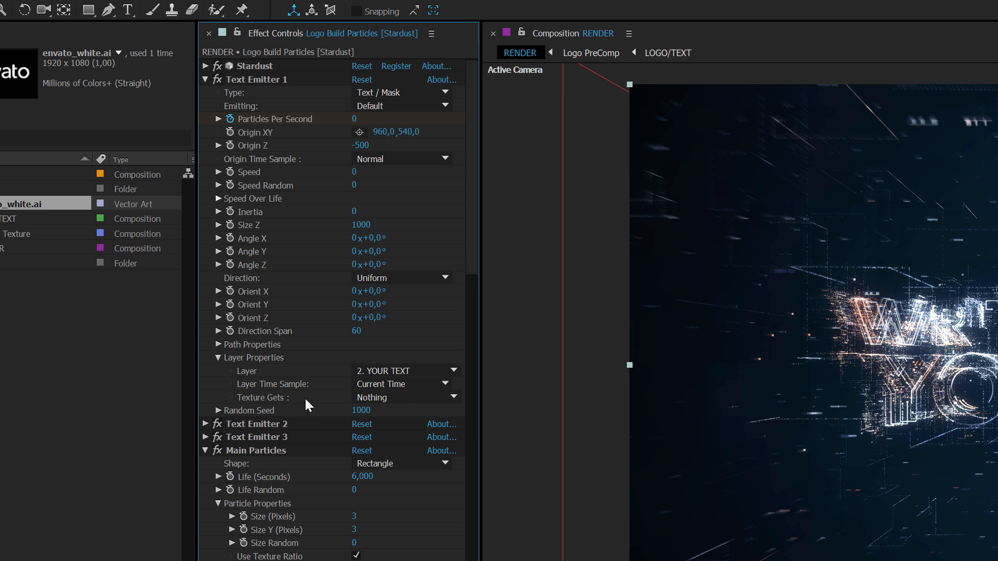
click(378, 372)
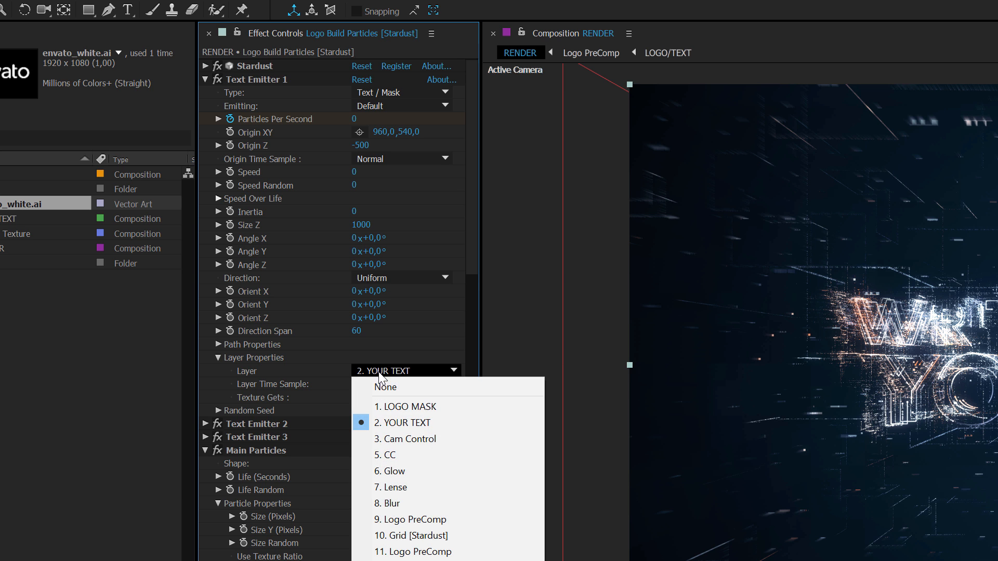
click(401, 409)
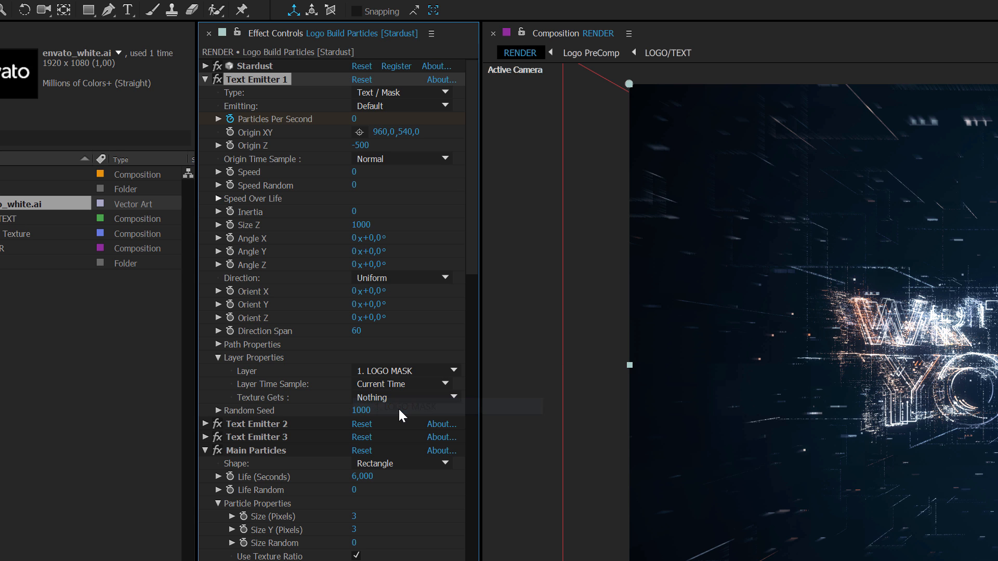
click(206, 79)
Set the source layer of Text Emitter 2 and Text Emitter 3 to LOGO MASK, collapsing each emitter
click(204, 93)
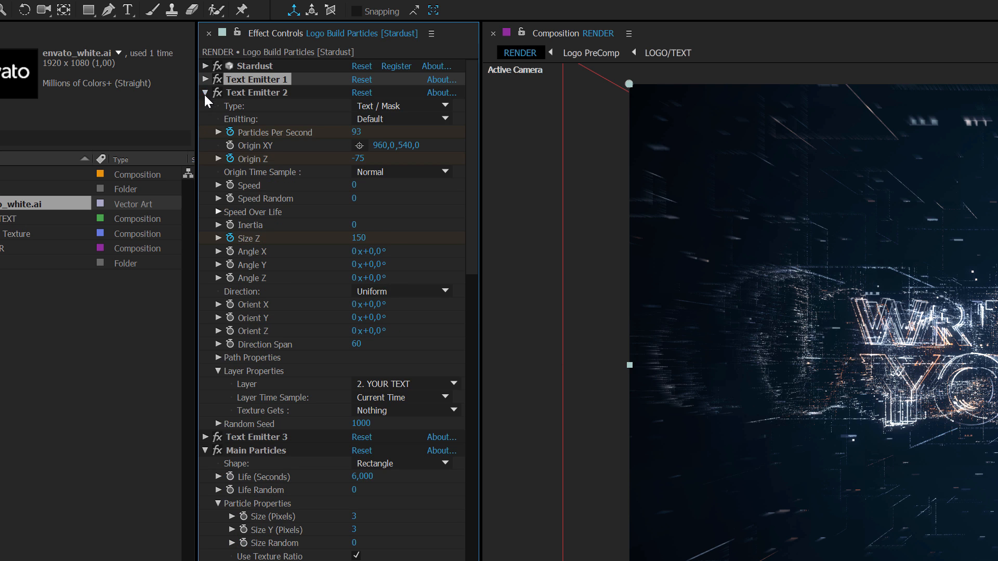
click(400, 384)
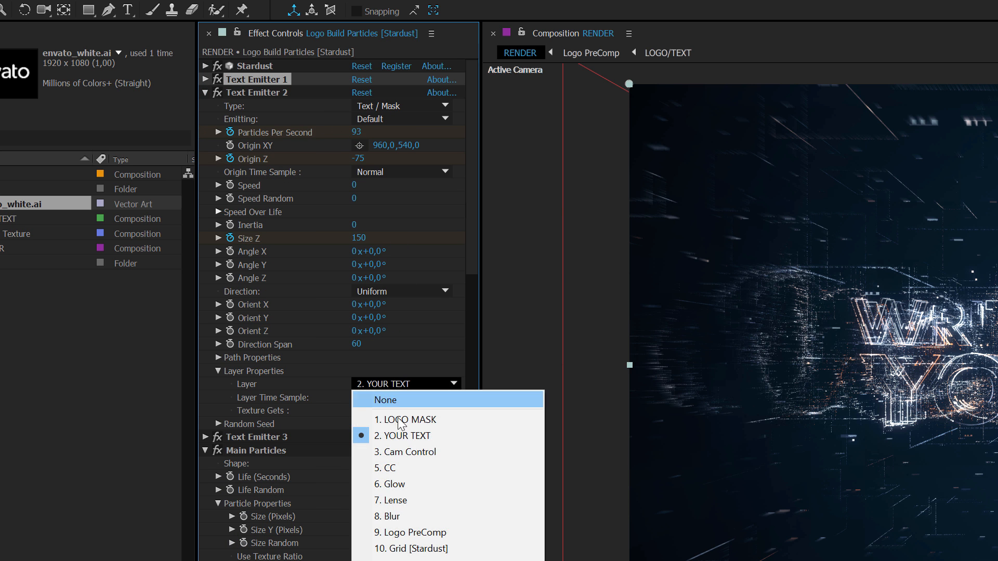
click(399, 420)
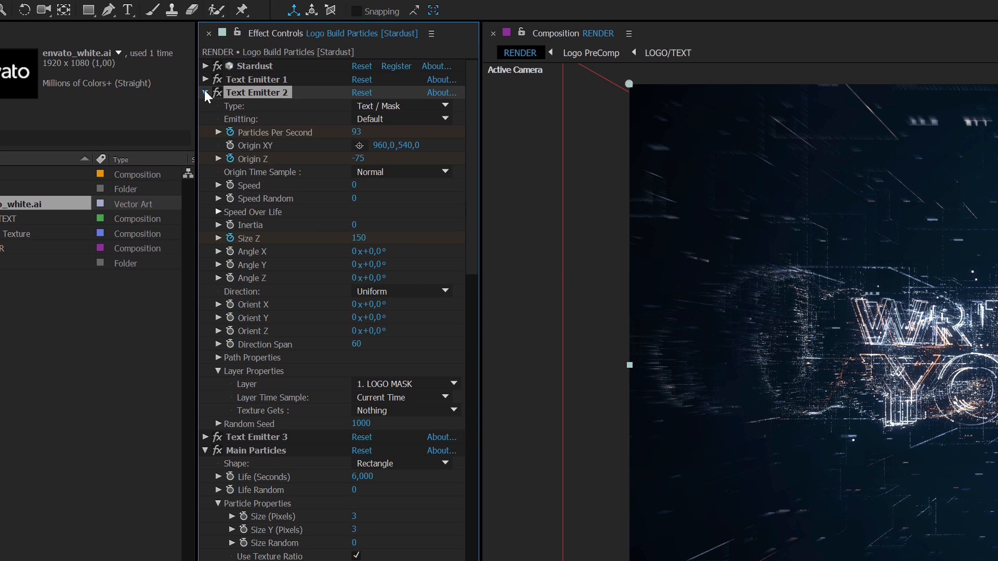
click(205, 93)
click(205, 106)
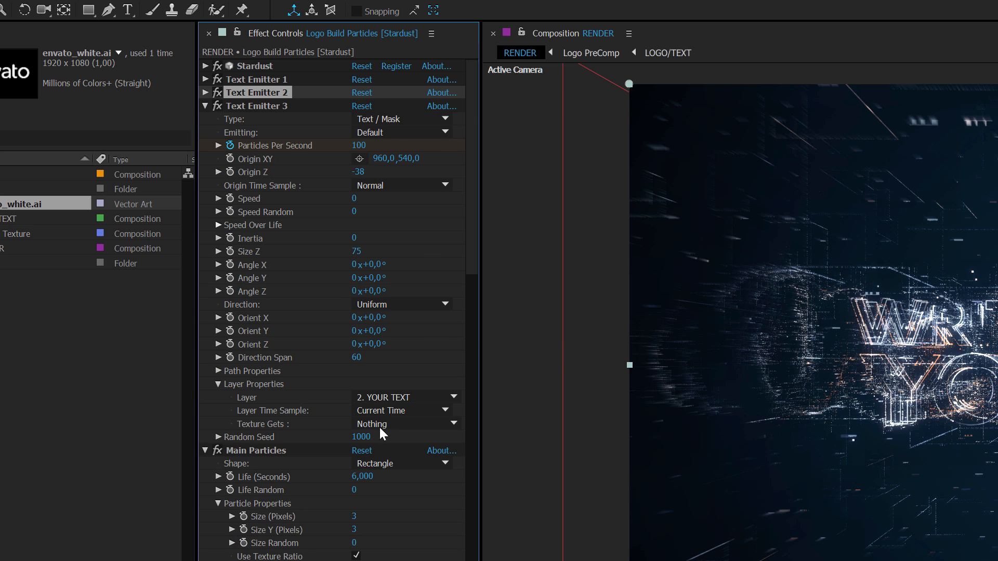
click(401, 397)
click(394, 431)
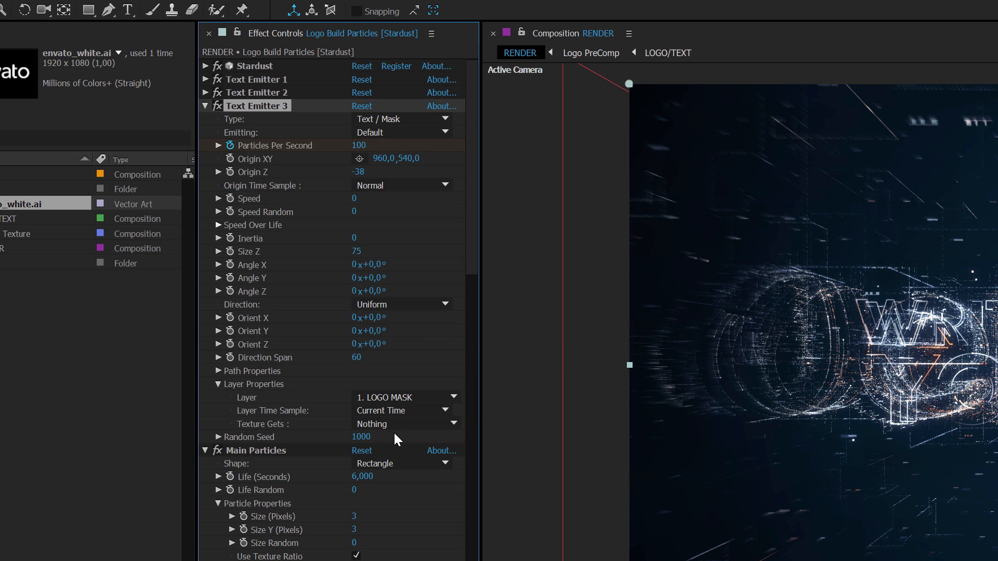
click(205, 106)
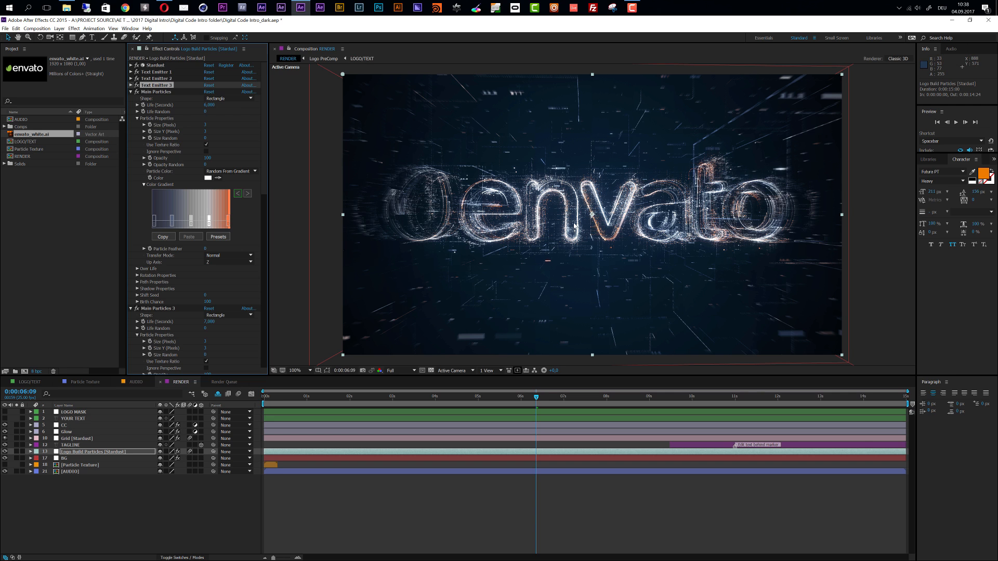
Set the LOGO MASK layer's scale to 80% while viewing 0:00:13:07, and check the particle build at 0:00:04:14
click(93, 413)
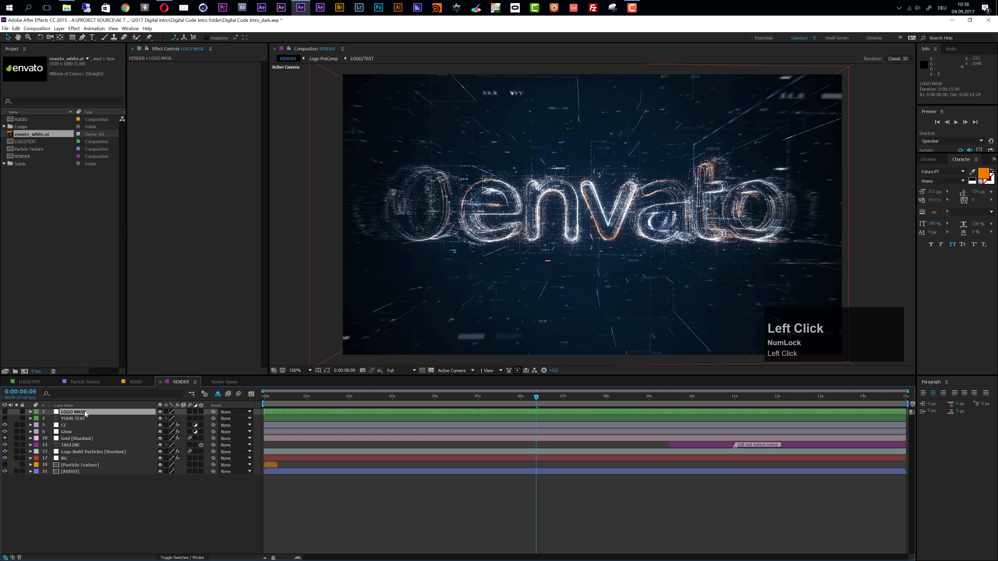
key(s)
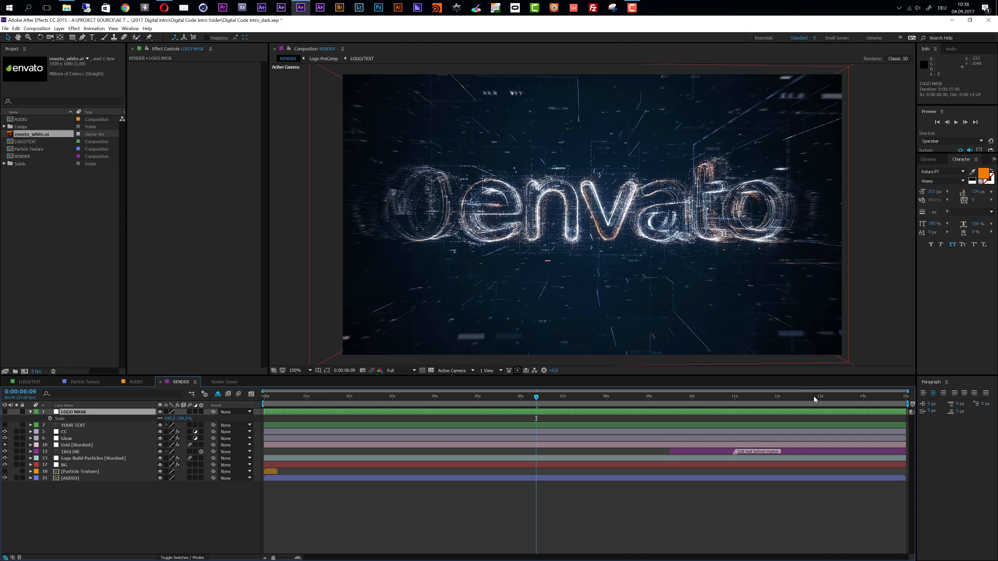
click(832, 400)
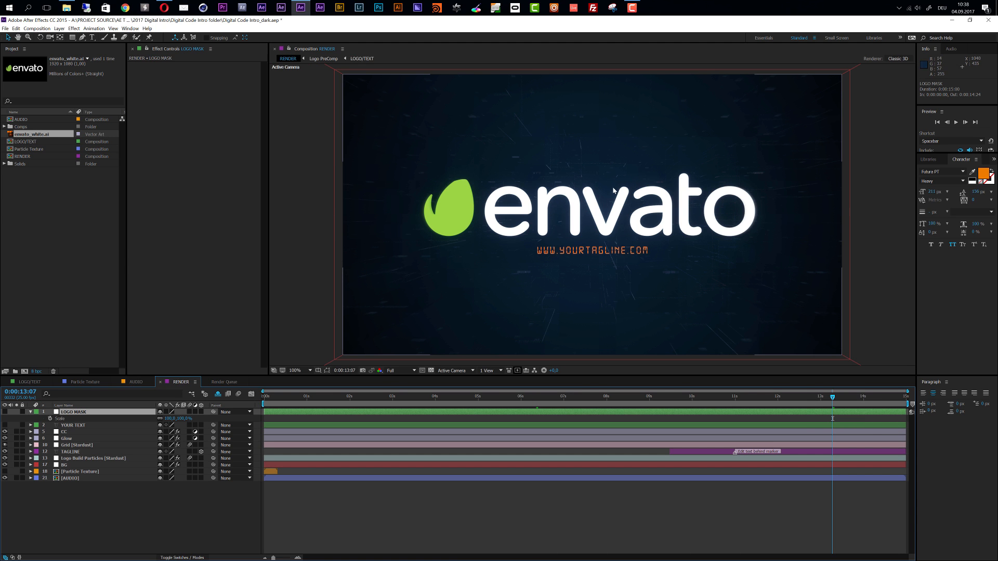
click(185, 419)
text(80)
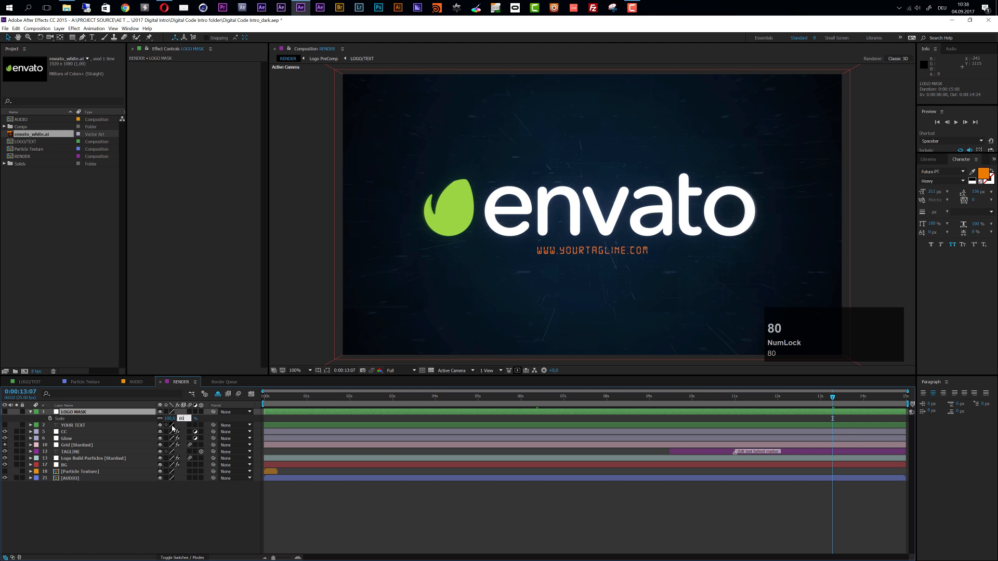
key(Return)
scroll(560, 270, down, 1)
scroll(572, 289, up, 1)
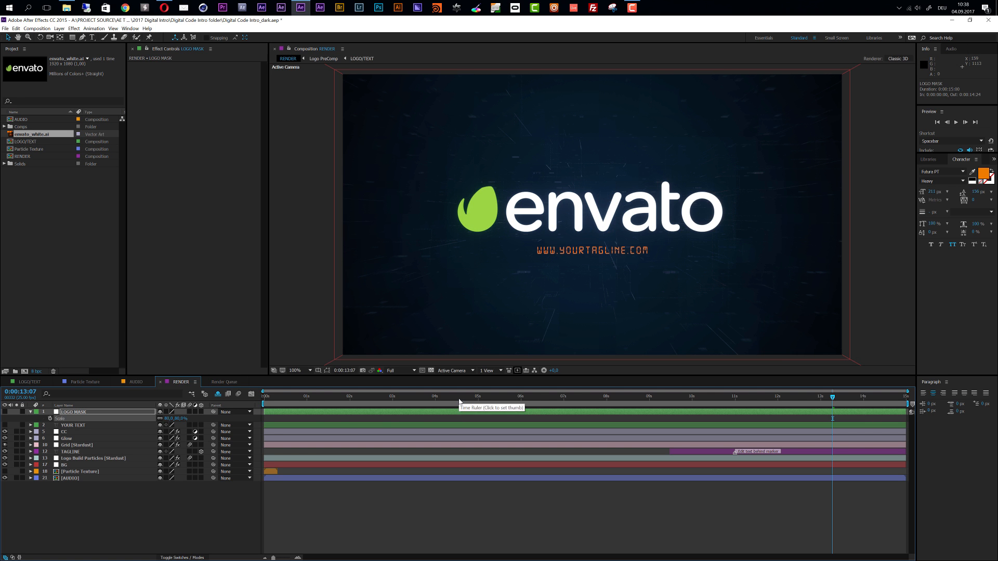
click(459, 398)
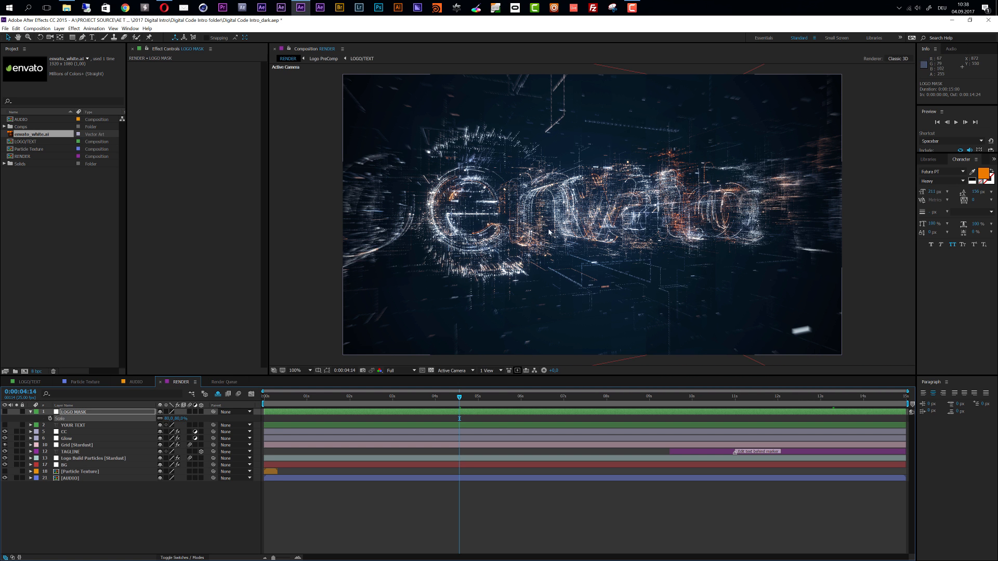
Check the logo build in RENDER at 0:00:06:17, 0:00:07:11, 0:00:08:00, 0:00:08:18, 0:00:03:16 and 0:00:13:07
click(550, 399)
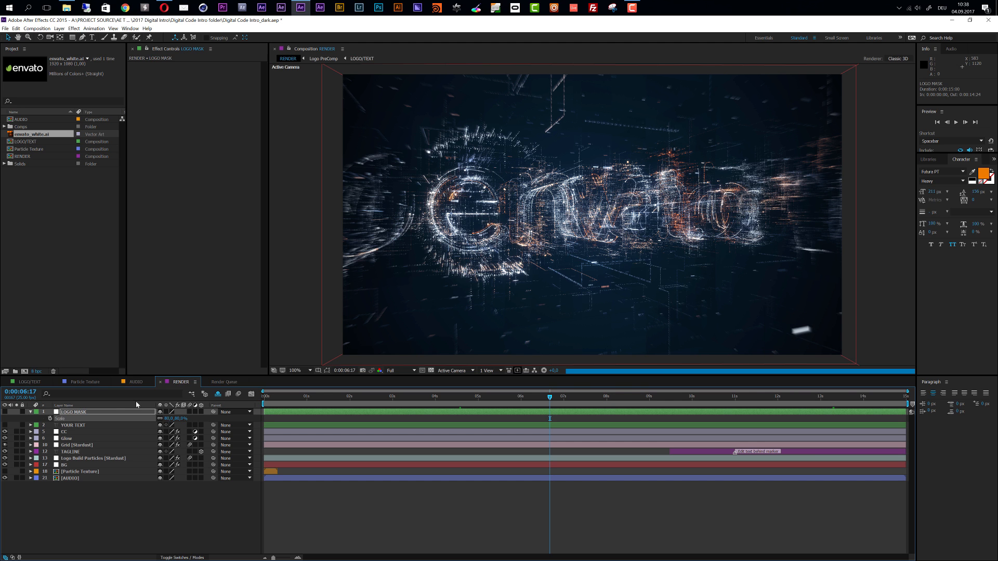
click(583, 399)
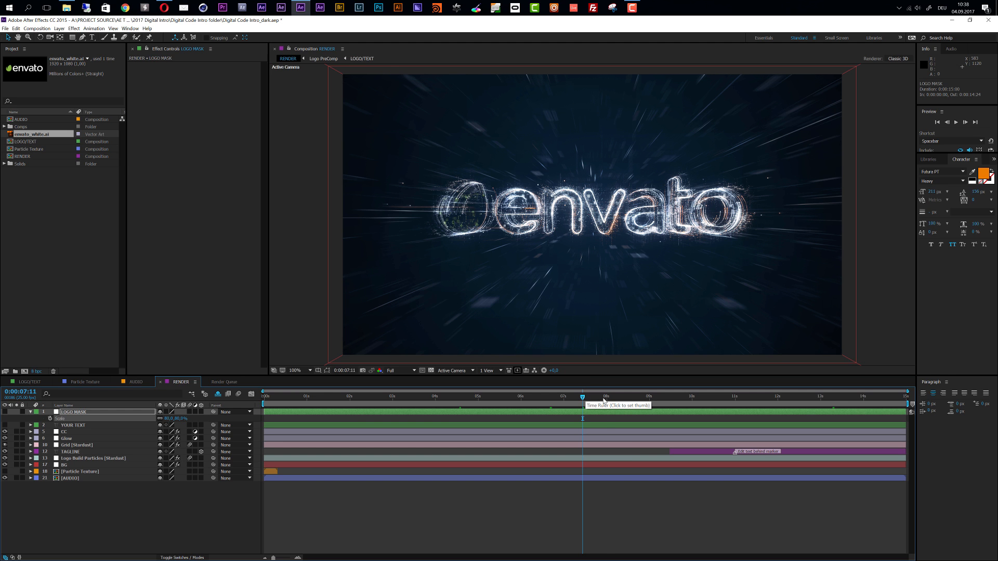
click(606, 399)
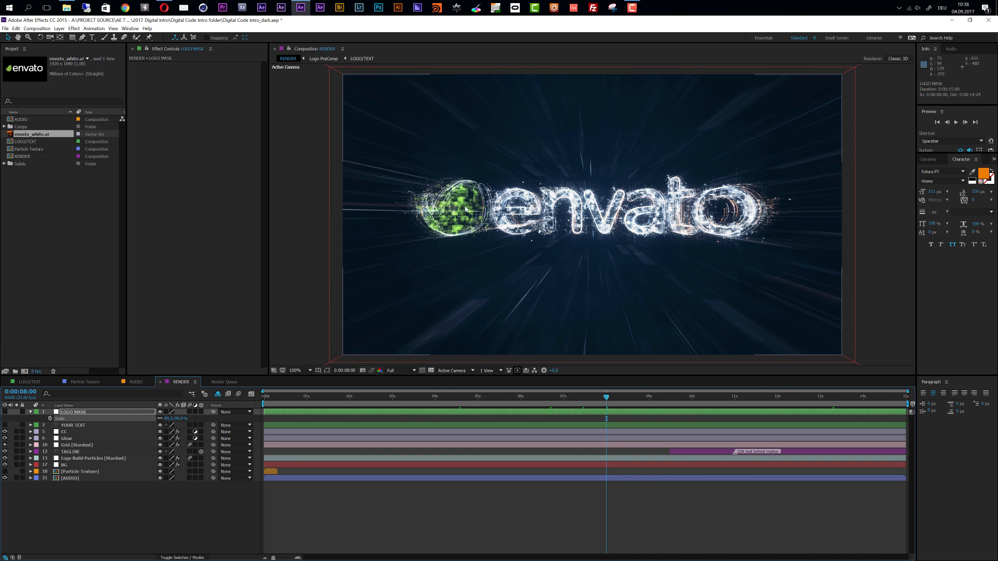
click(638, 399)
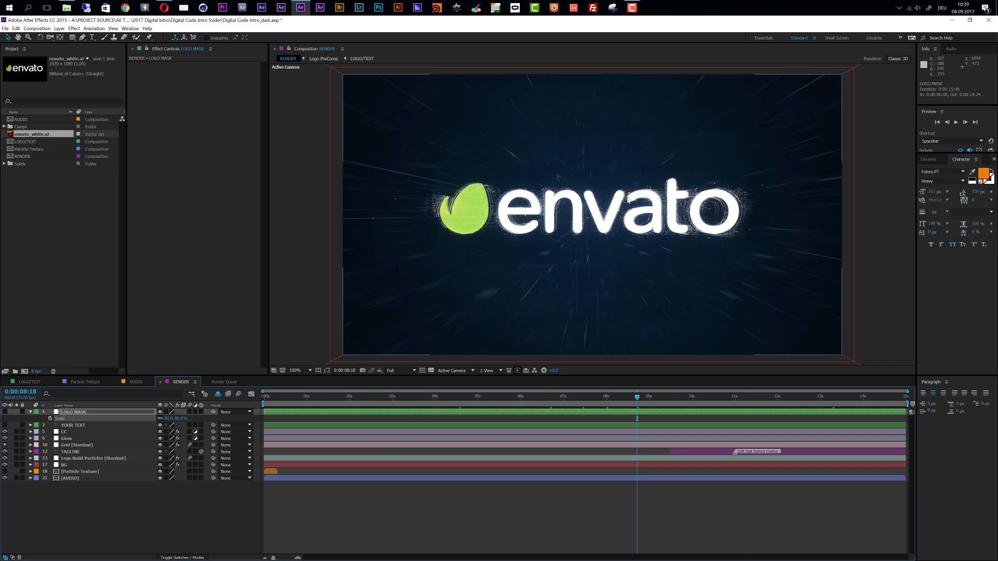
click(421, 398)
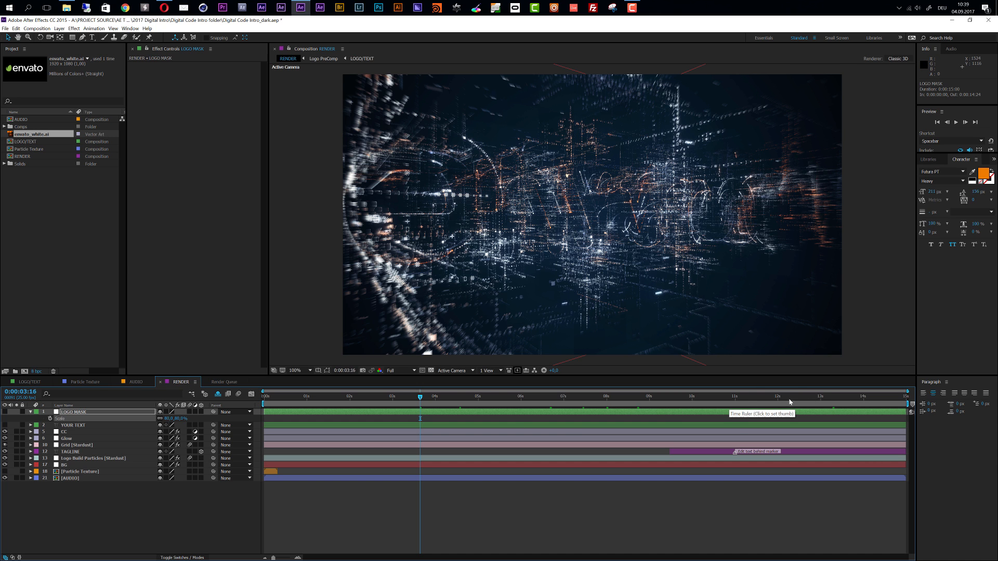
click(833, 398)
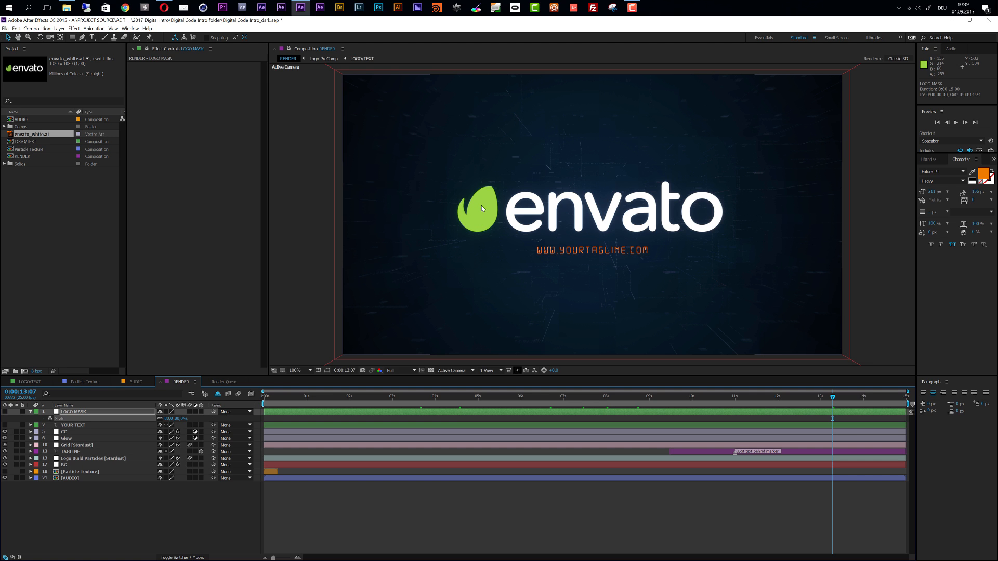
In Logo Build Particles' Main Particles color gradient, set the orange end stop to the green 9CD645 sampled from the envato leaf
click(85, 460)
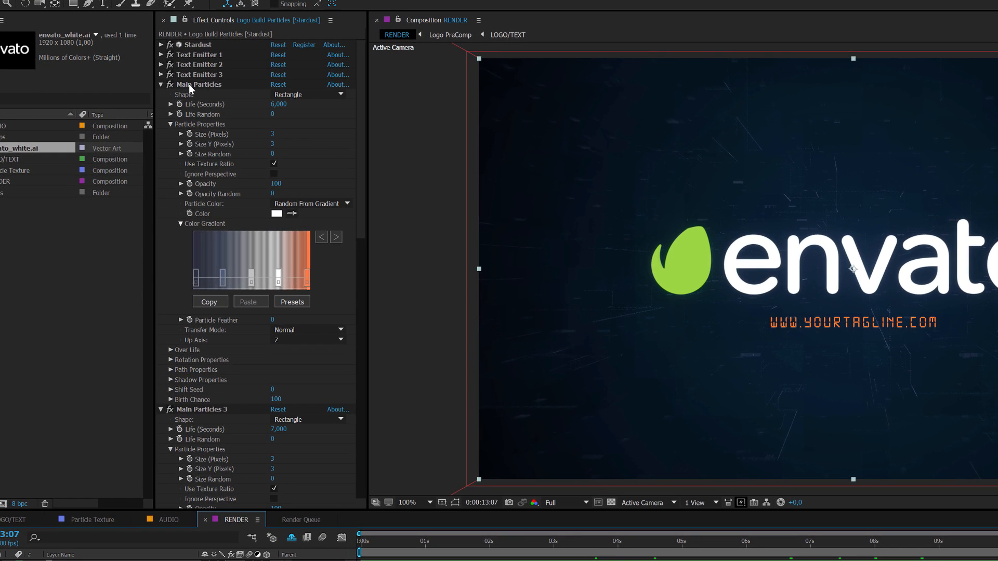
click(148, 92)
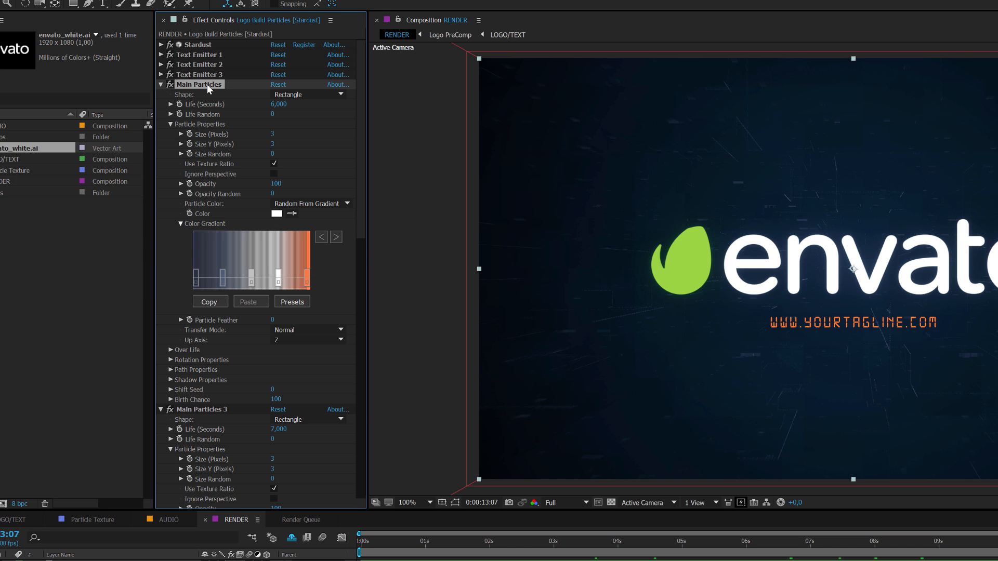
click(171, 125)
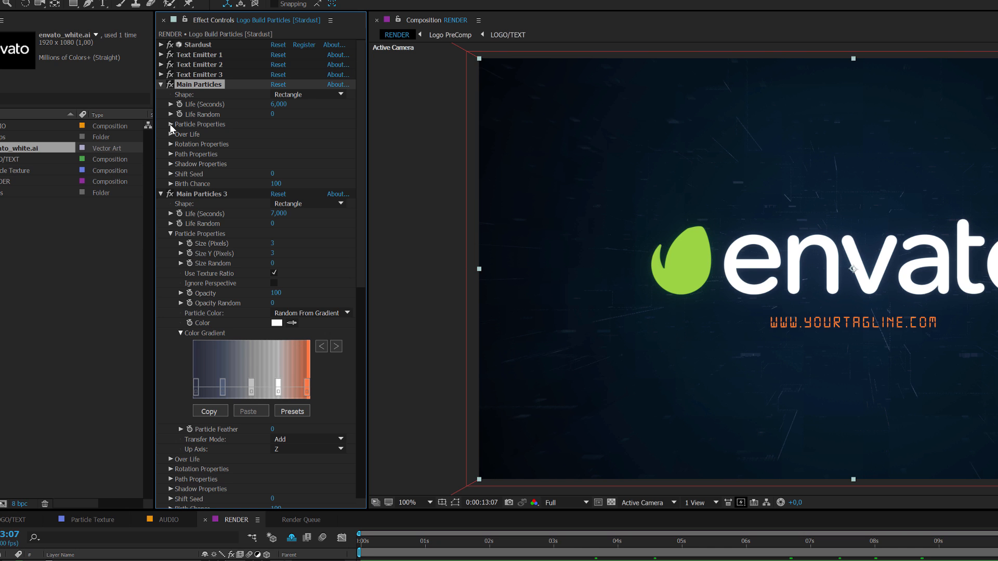
click(170, 125)
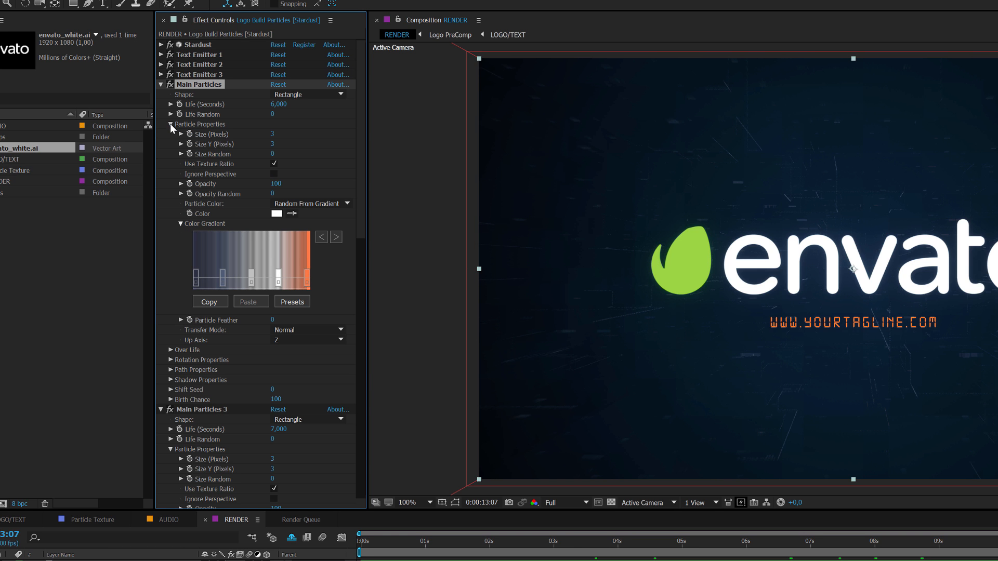
click(181, 223)
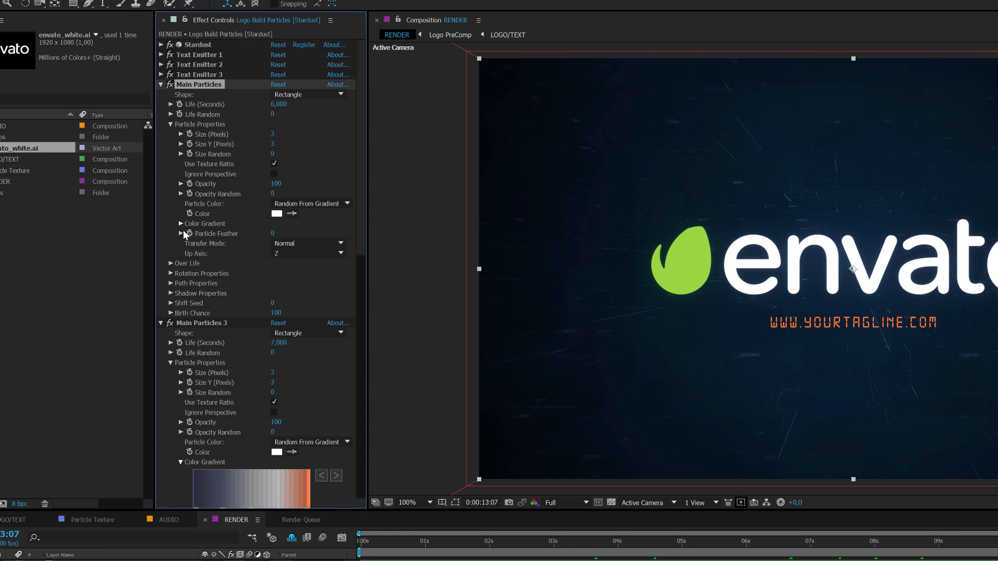
click(181, 224)
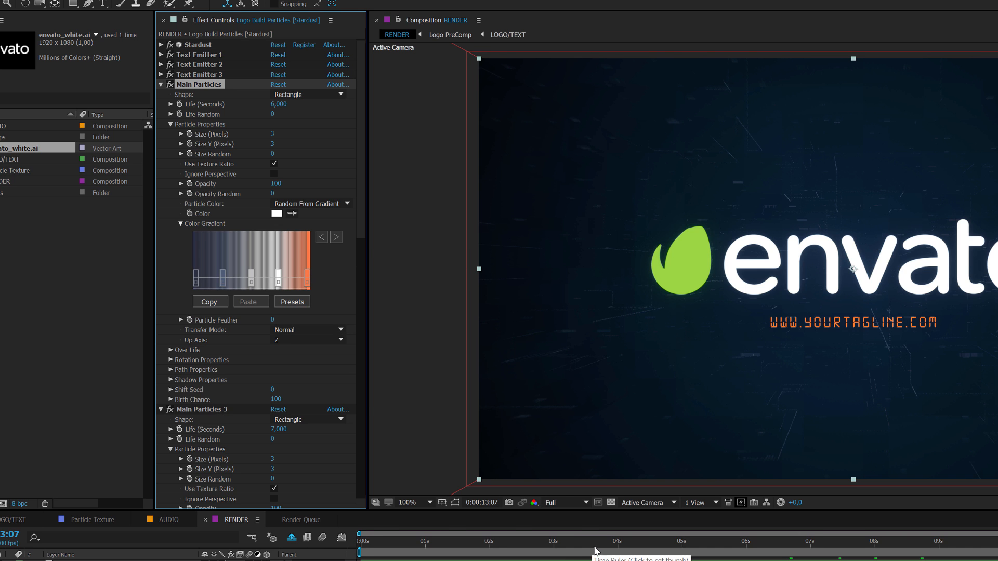
double_click(307, 284)
click(218, 94)
click(697, 256)
click(236, 34)
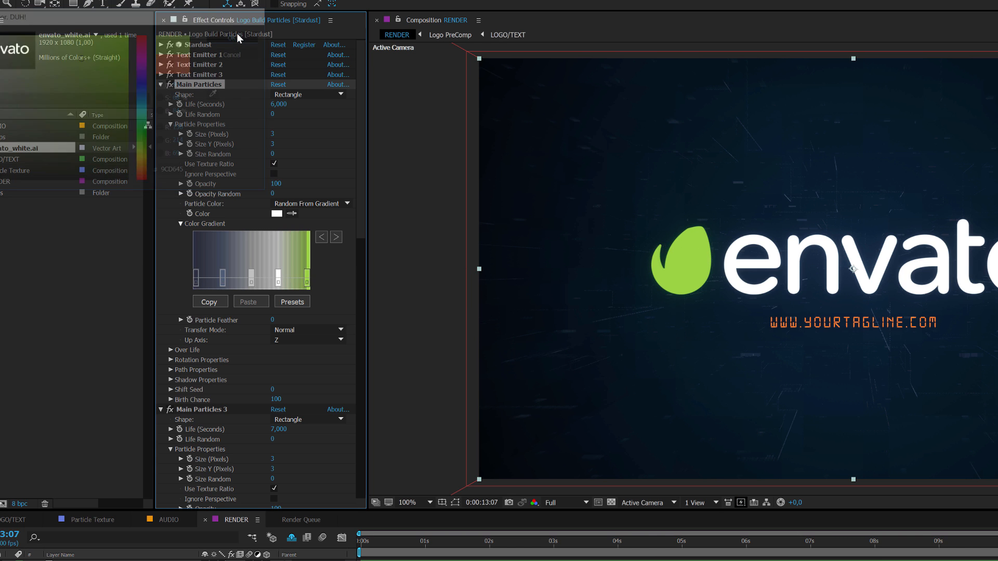
Copy the Main Particles color gradient and try to paste it into Main Particles 3's color gradient
click(213, 303)
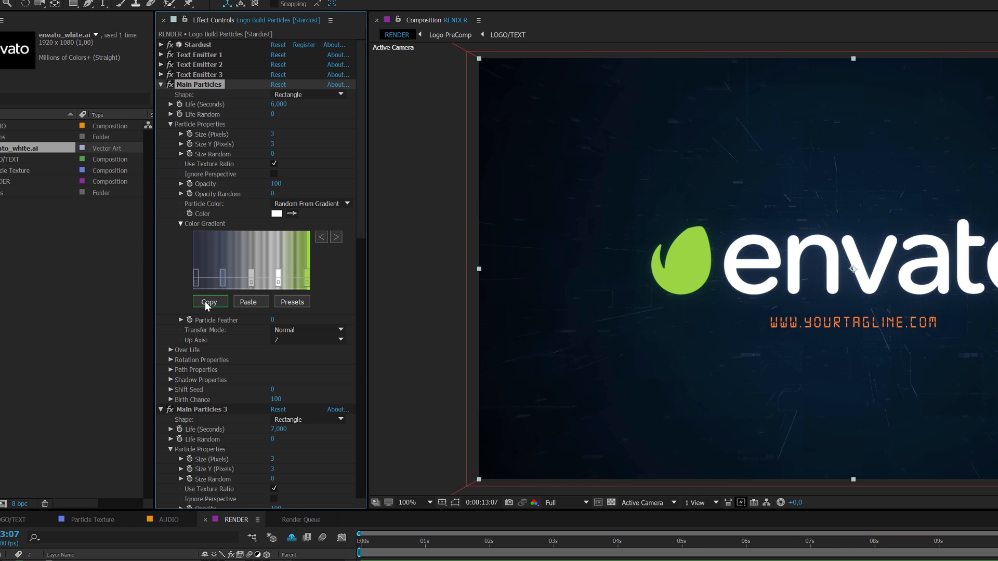
scroll(208, 303, down, 3)
click(210, 330)
scroll(213, 330, down, 3)
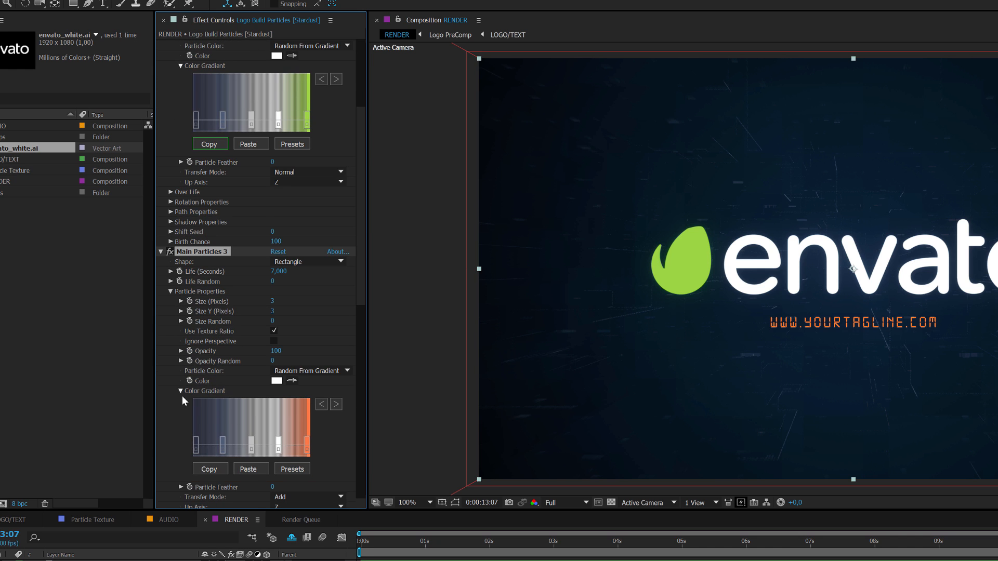
click(248, 470)
scroll(253, 469, up, 2)
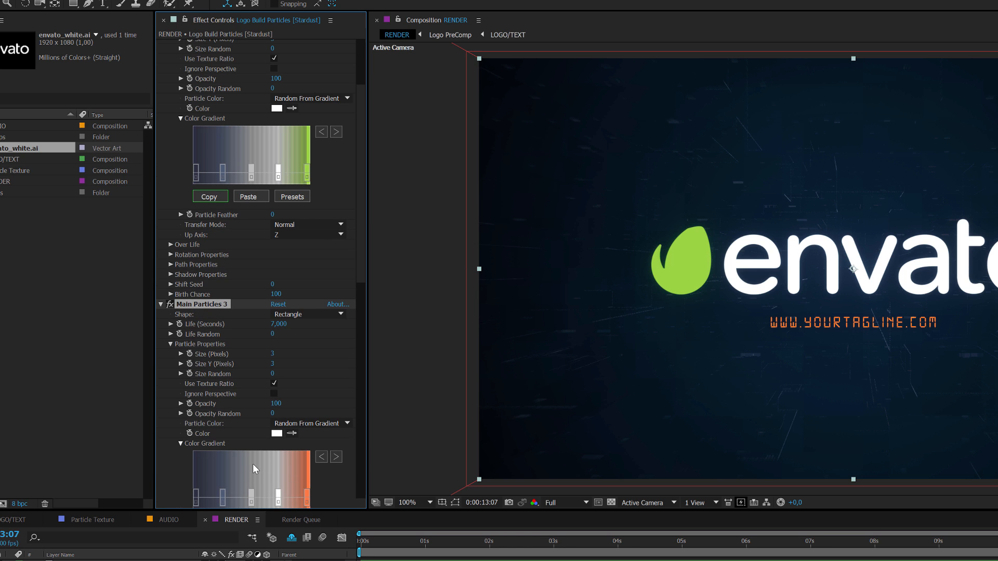
scroll(319, 308, up, 3)
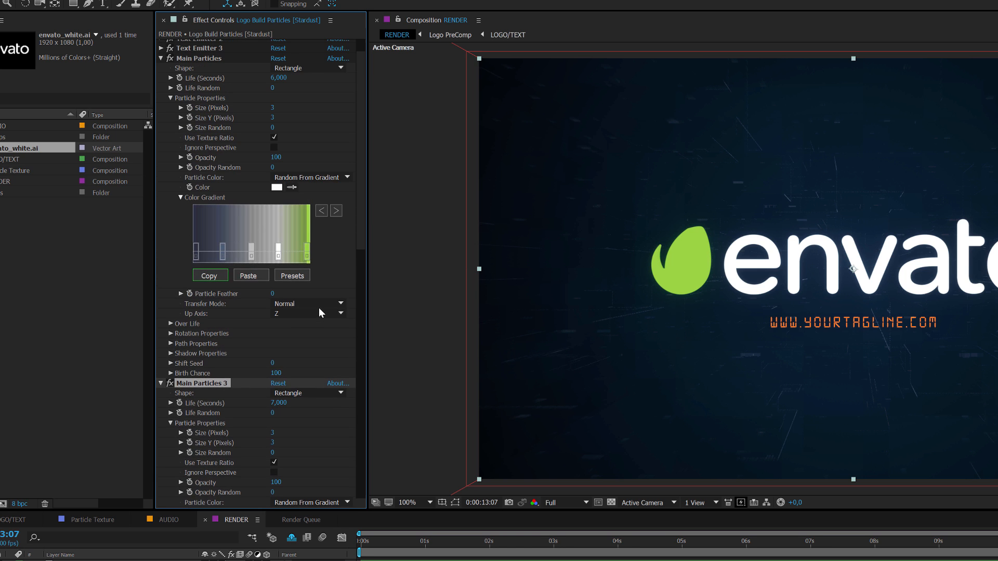
scroll(319, 308, up, 1)
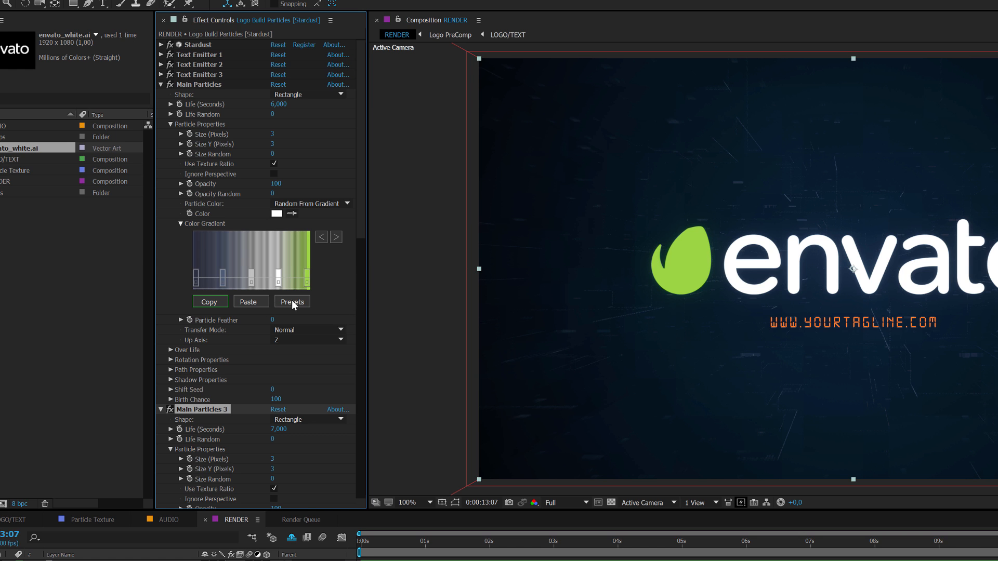
Inspect the color of each stop in the Main Particles gradient, from the green end stop to the dark blue one
scroll(242, 416, down, 2)
scroll(258, 441, up, 2)
double_click(307, 281)
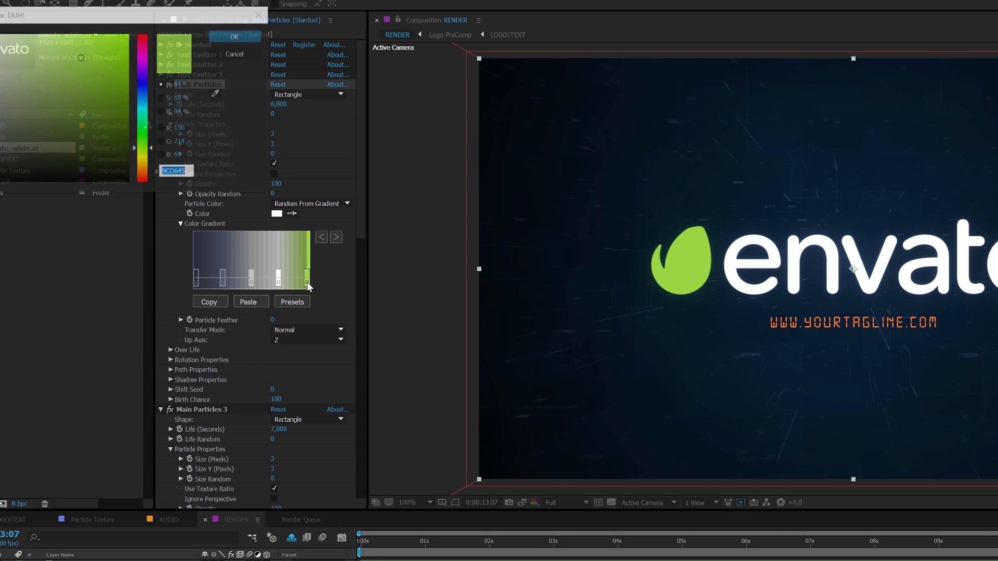
click(236, 35)
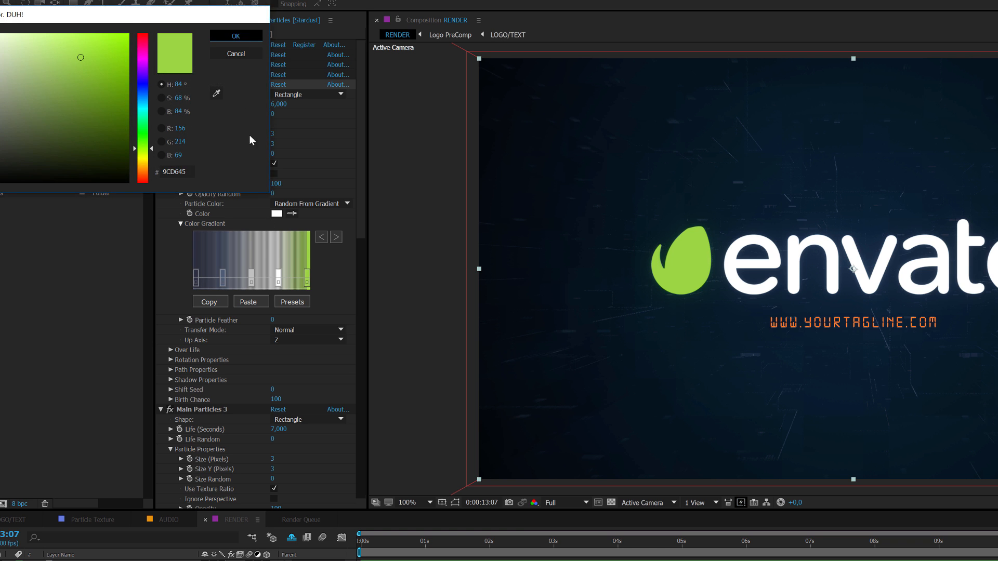
double_click(278, 280)
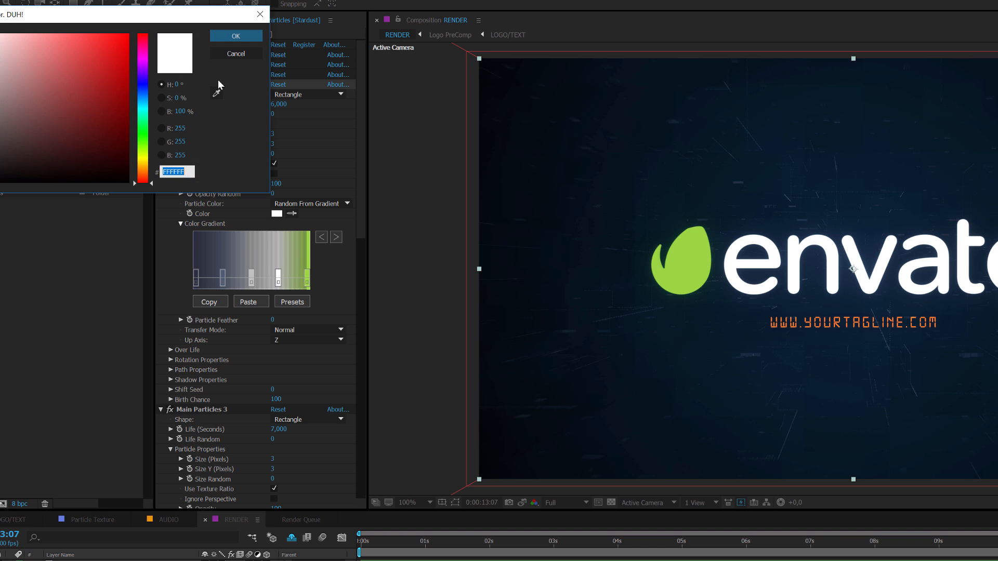
click(234, 35)
click(253, 282)
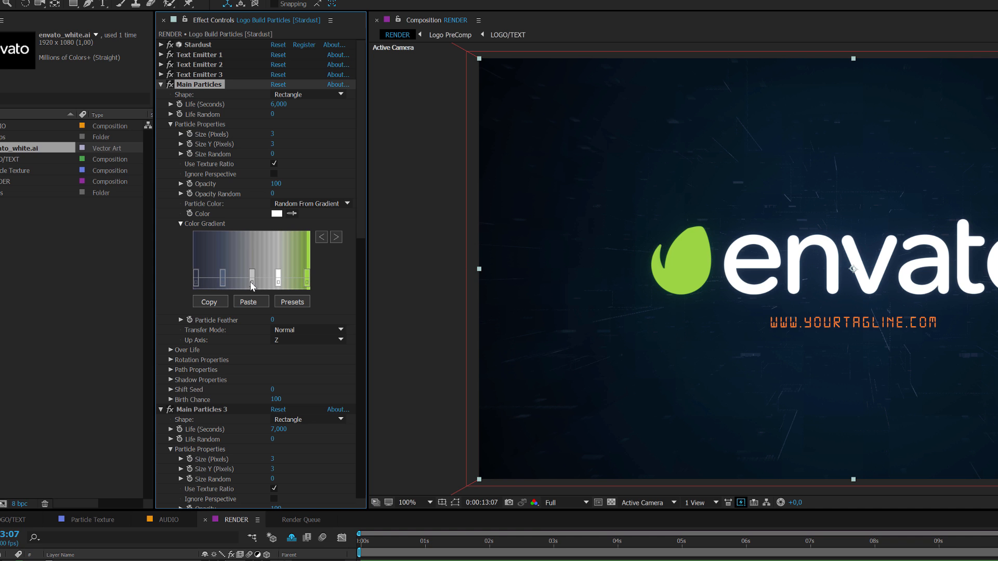
double_click(252, 280)
click(235, 39)
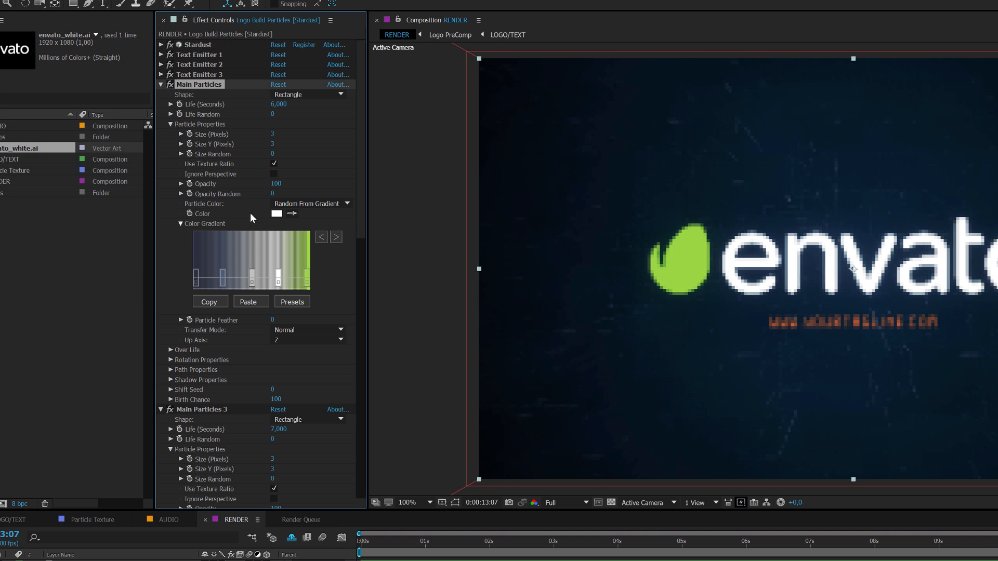
double_click(222, 278)
click(238, 37)
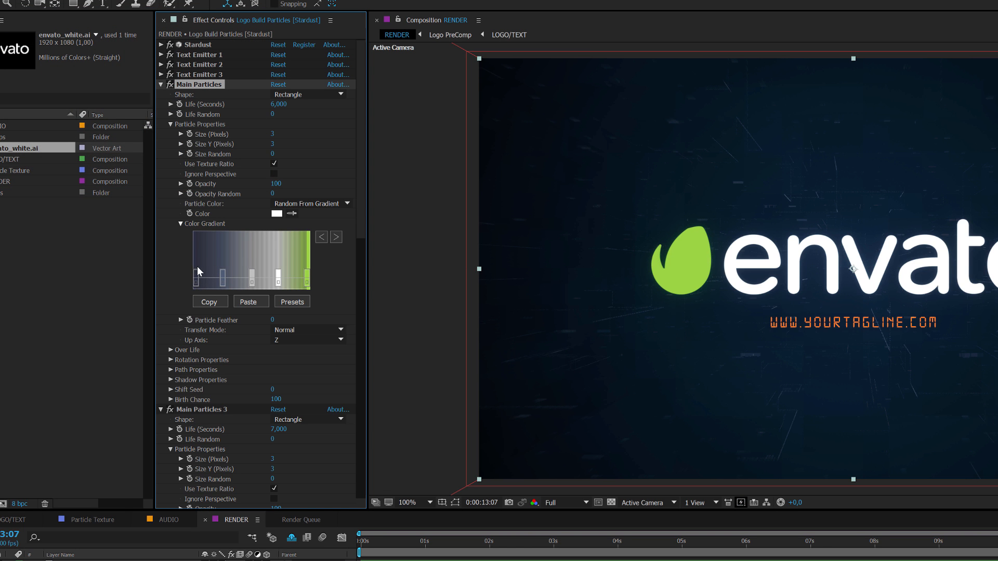
double_click(195, 283)
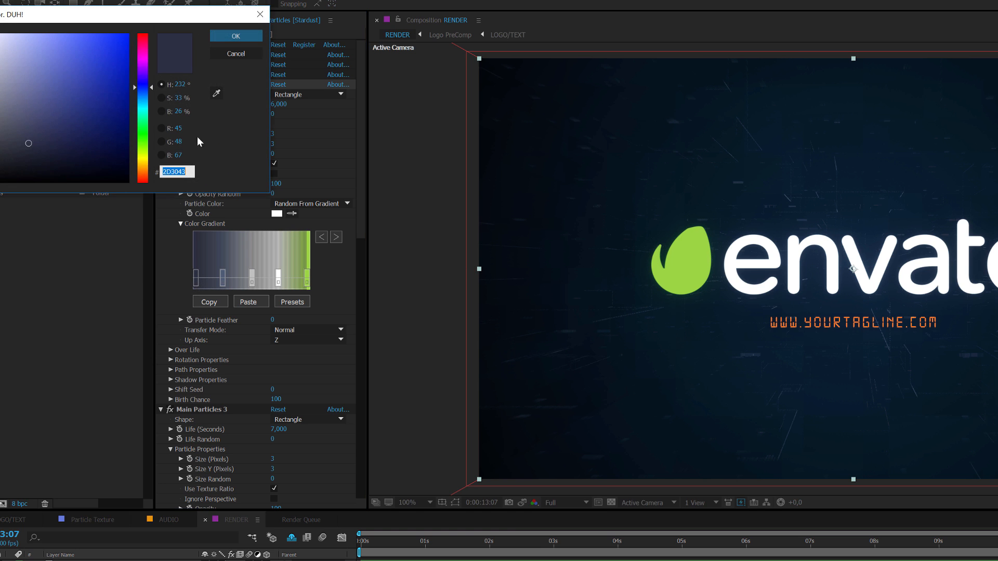
click(238, 37)
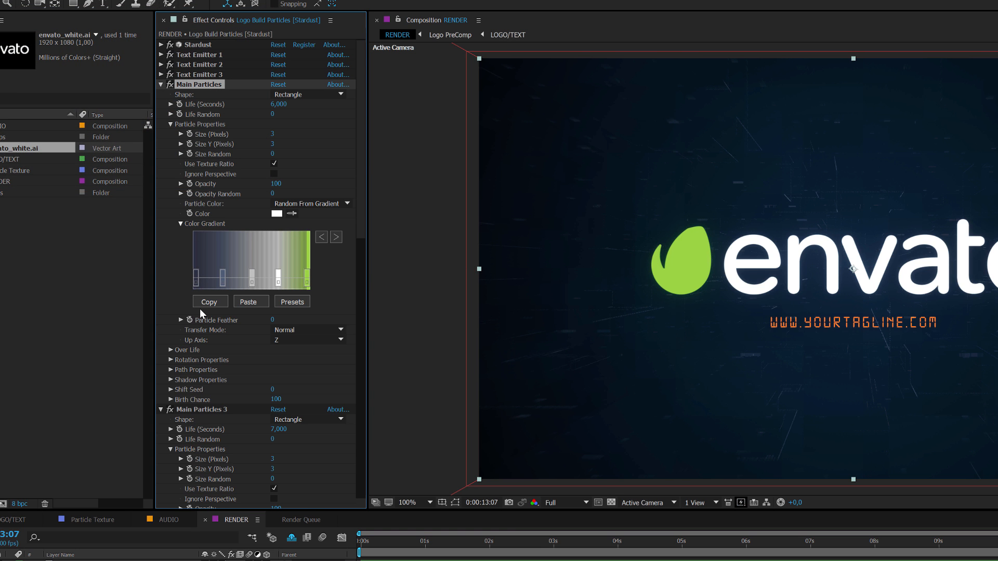
Copy the Main Particles color gradient and paste it into the color gradients of Main Particles 3 and Main Particles 2
scroll(206, 306, down, 3)
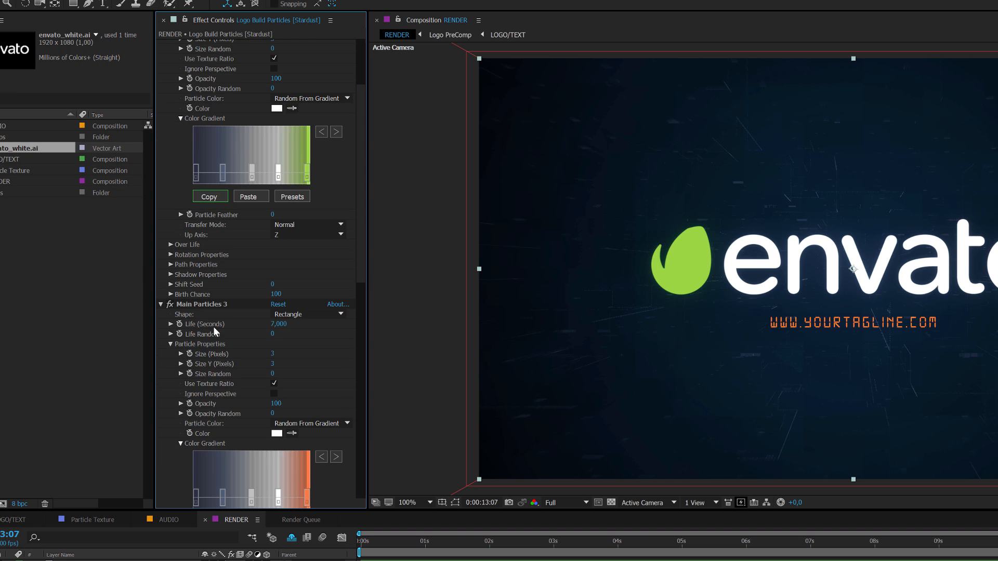
scroll(234, 398, down, 2)
click(244, 442)
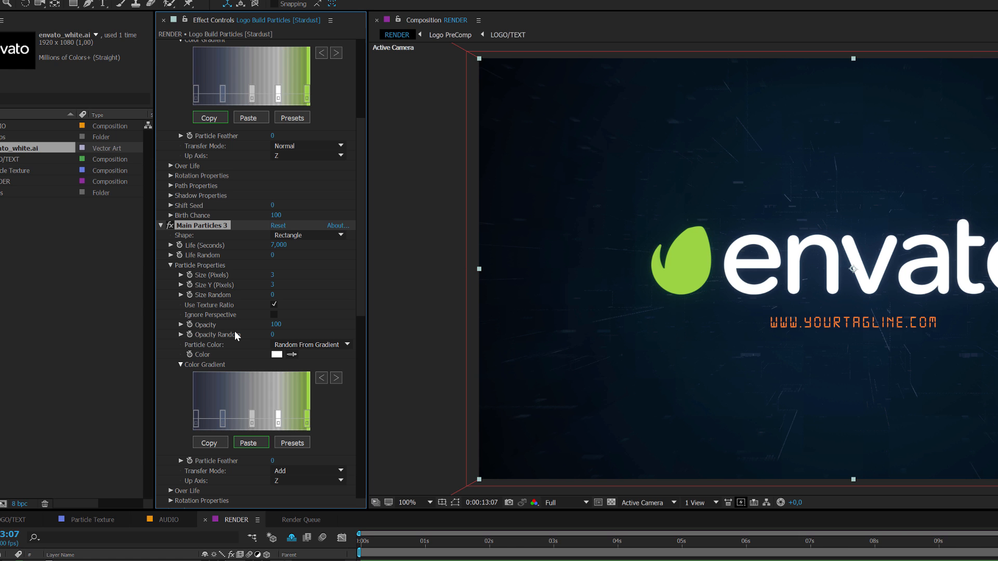
scroll(234, 332, down, 2)
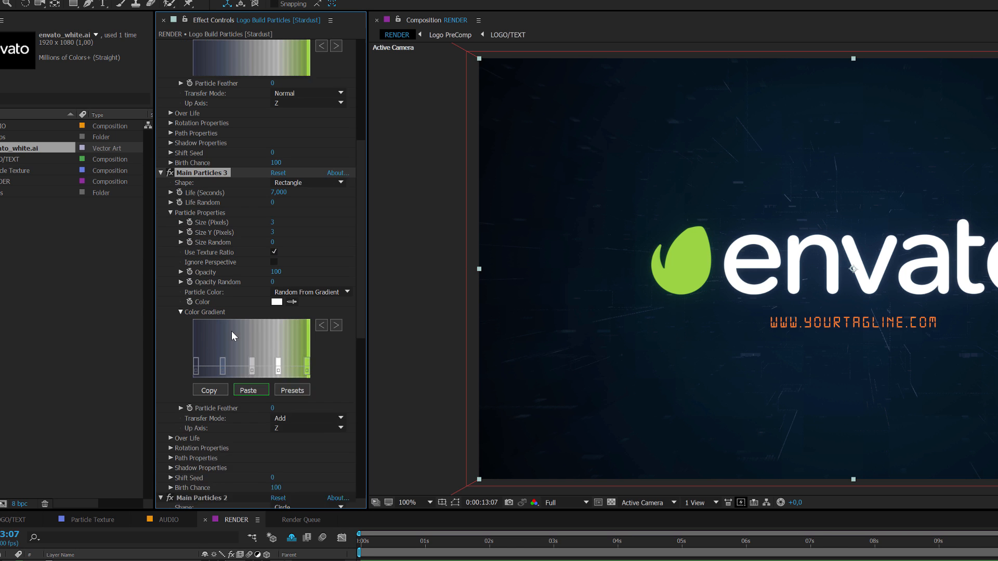
scroll(232, 329, down, 5)
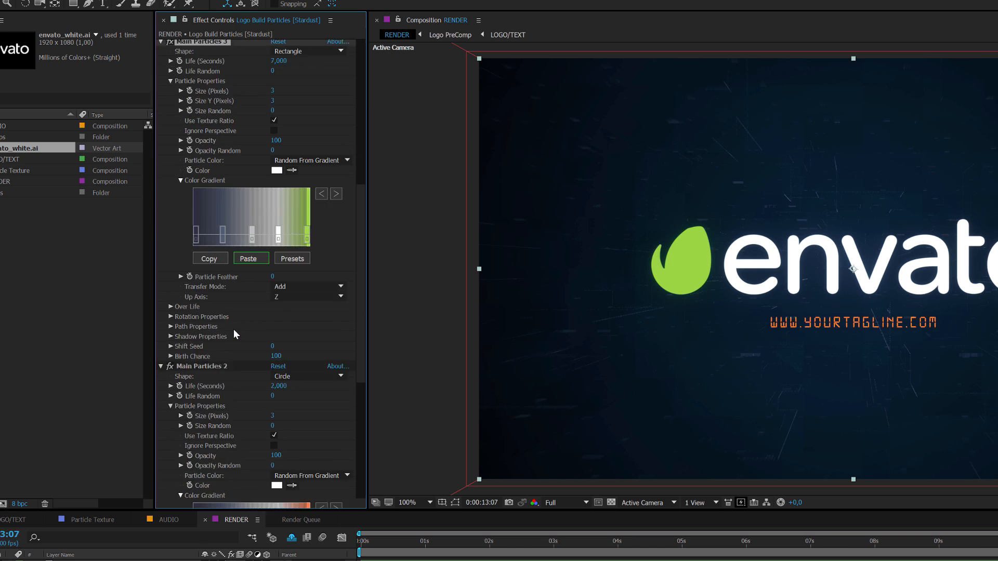
scroll(282, 316, down, 2)
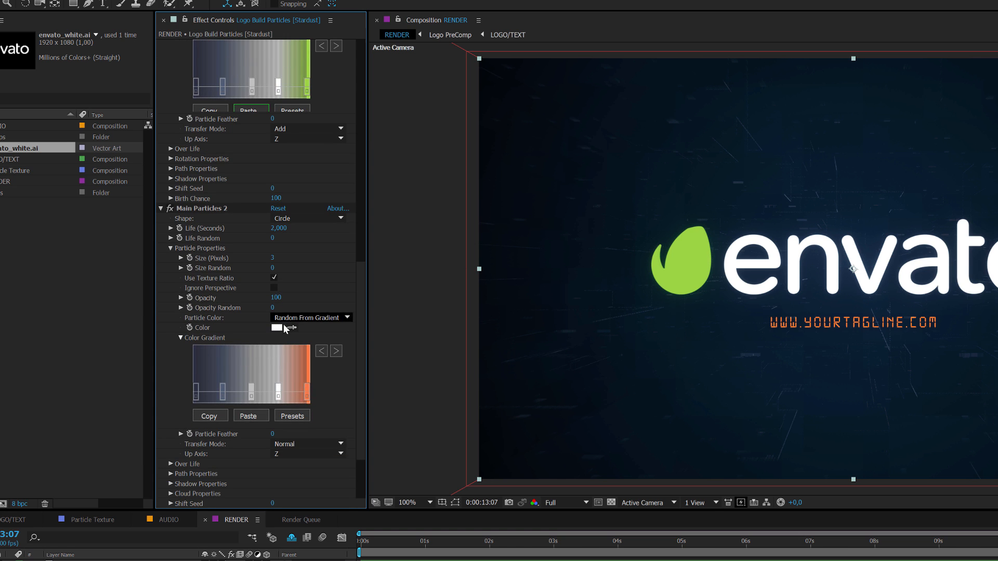
click(248, 416)
Review the color gradients of Main Particles, Main Particles 3 and Main Particles 2 for matching colors
scroll(211, 211, up, 7)
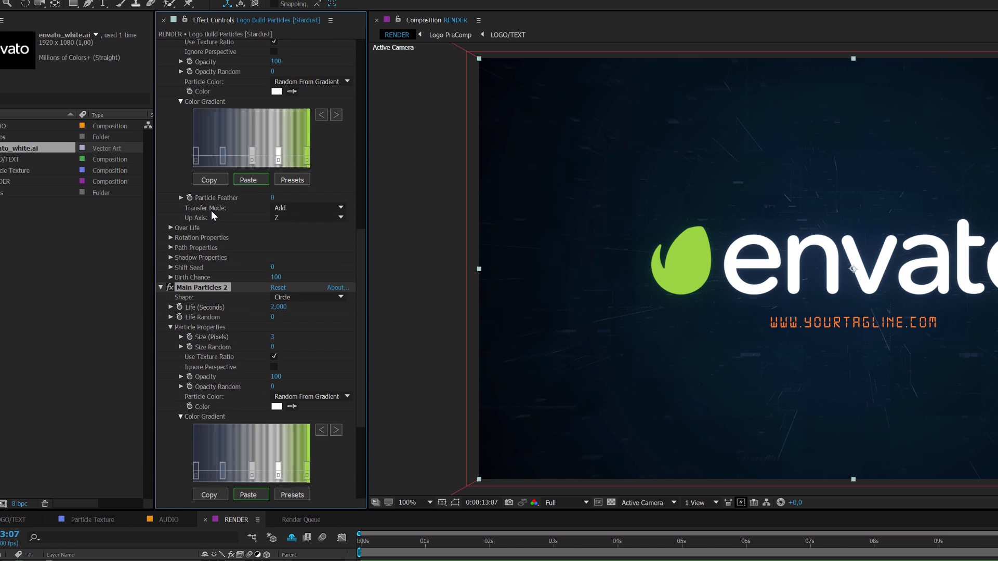
scroll(211, 216, up, 3)
click(224, 147)
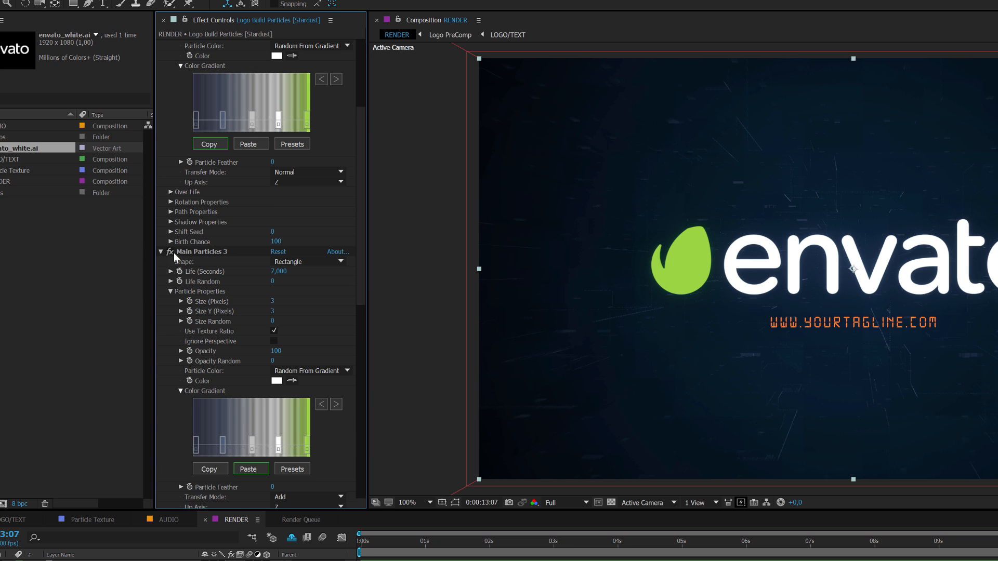
scroll(231, 313, down, 6)
click(202, 358)
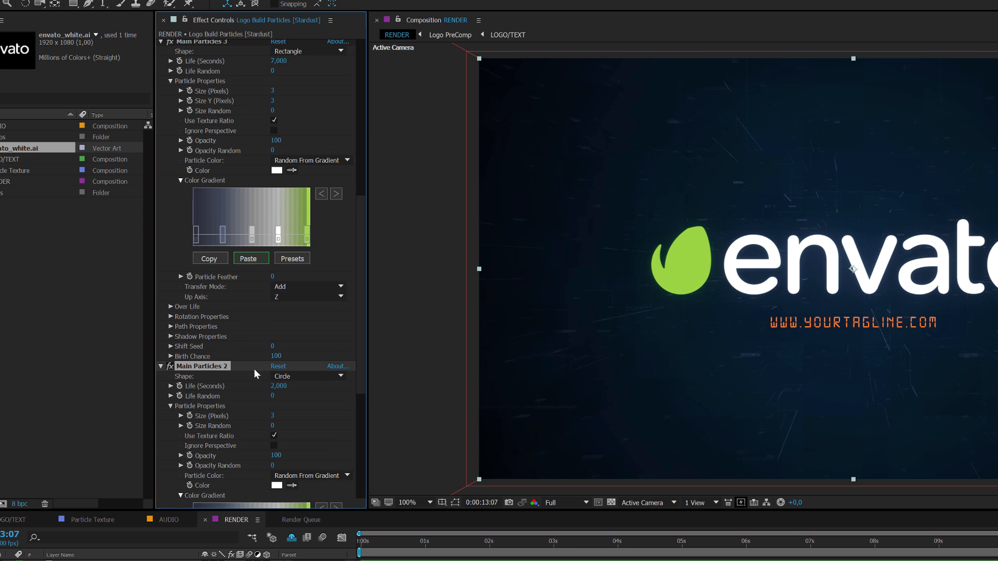
scroll(253, 369, down, 6)
scroll(252, 375, down, 1)
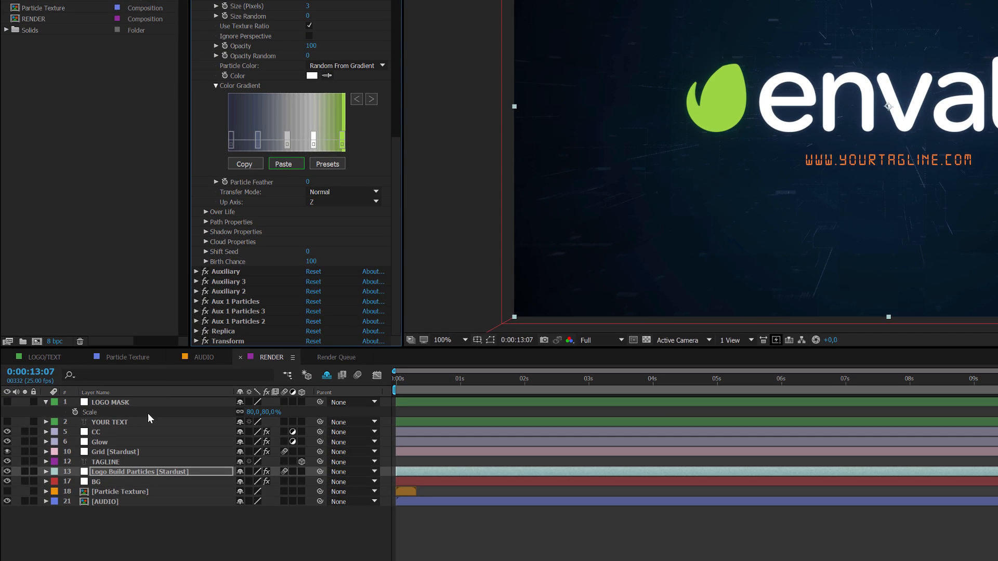
Paste the copied green gradient into the first two Particle color gradients of the Grid [Stardust] layer and preview the frame at 0:00:03:17
click(118, 451)
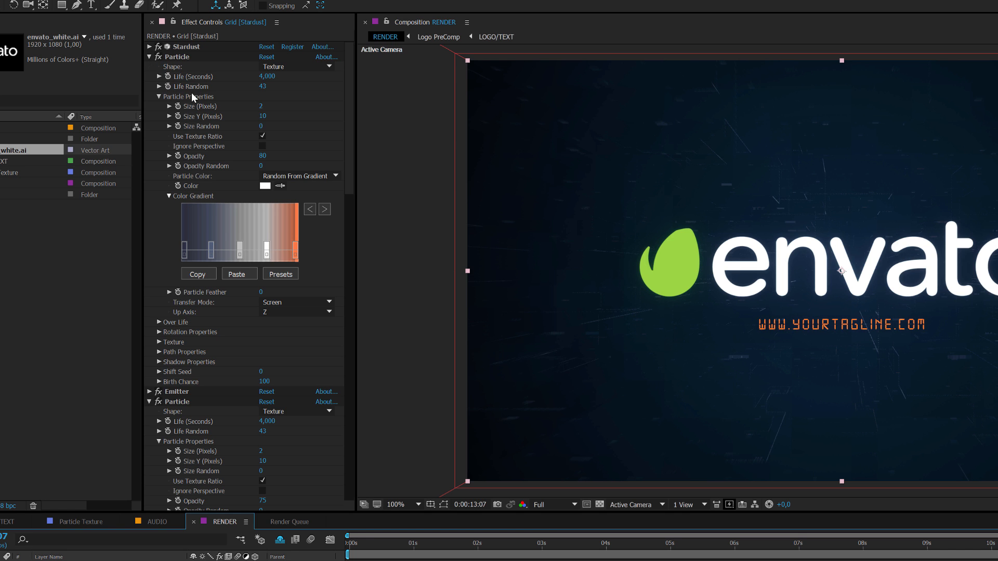
click(237, 274)
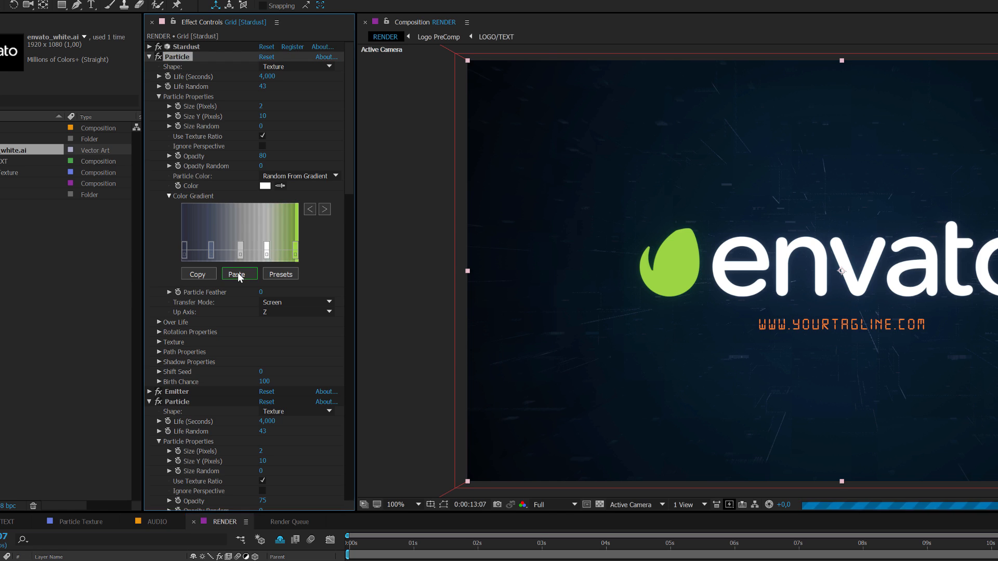
scroll(243, 291, down, 2)
scroll(248, 445, down, 5)
click(239, 435)
click(582, 544)
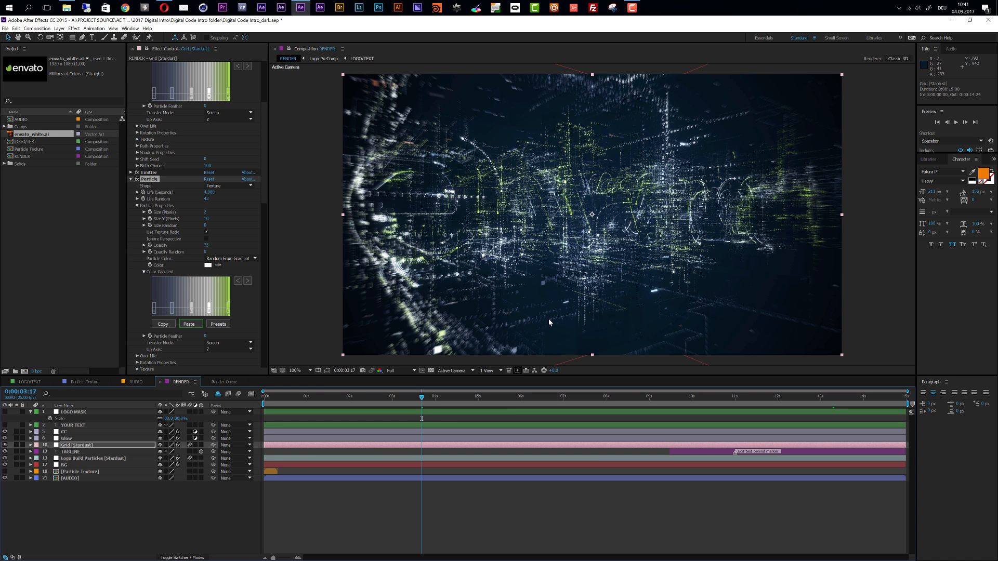
Remove the middle stops from the Main Particles color gradient and recolor its end stops pink (EE009D) and purple
click(87, 460)
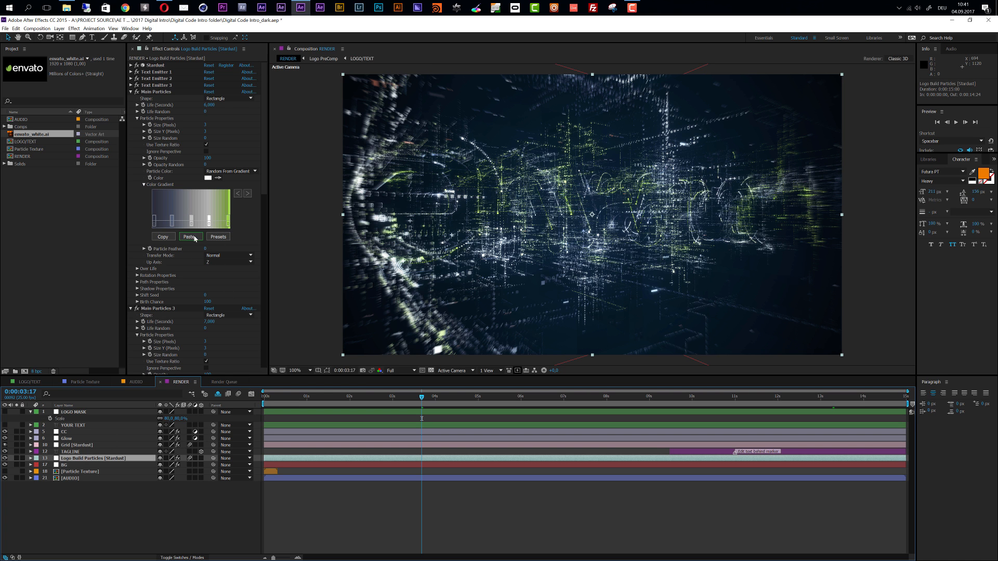
drag(172, 225, 211, 234)
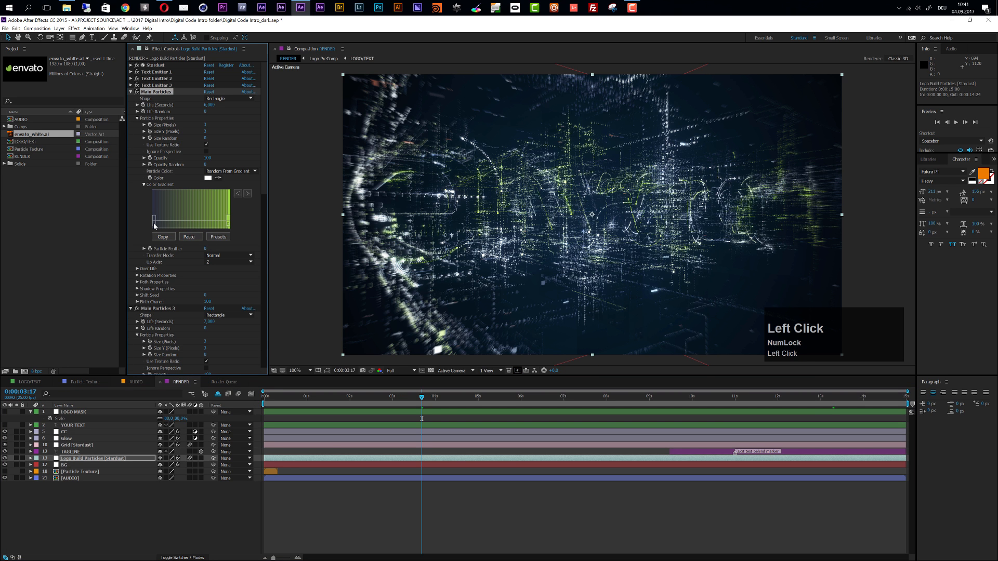
double_click(154, 219)
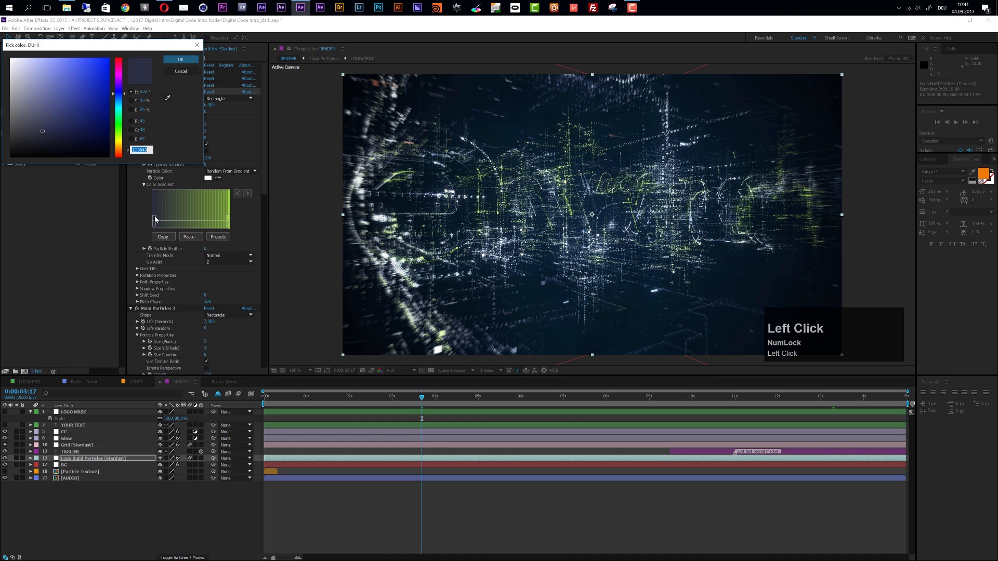
drag(119, 78, 122, 70)
click(180, 59)
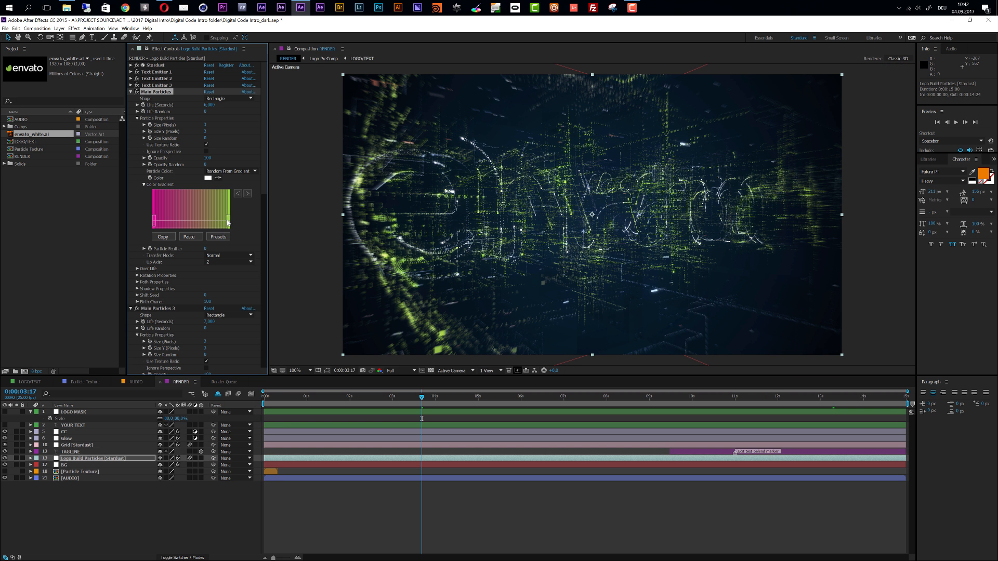
click(229, 222)
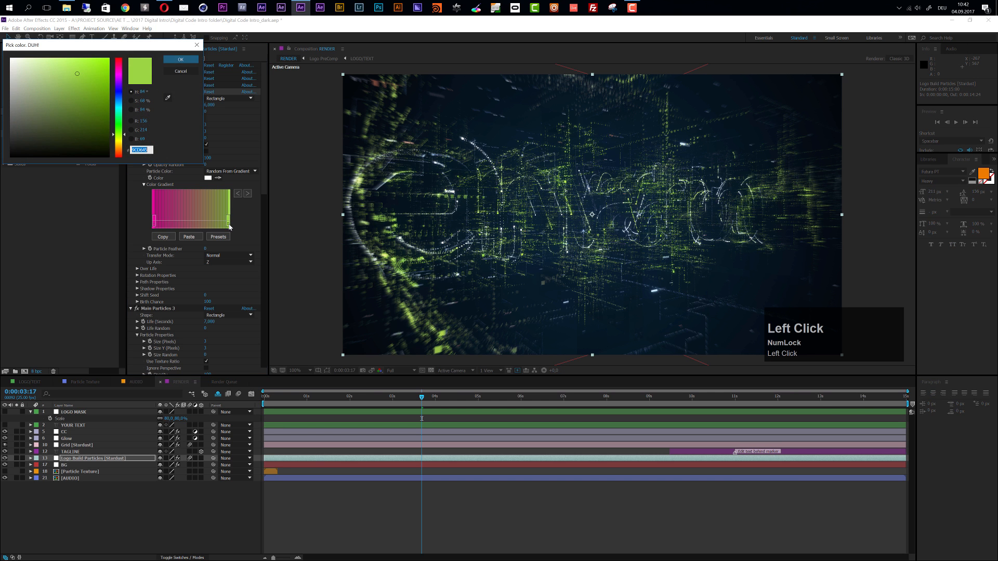
drag(120, 84, 110, 80)
click(179, 61)
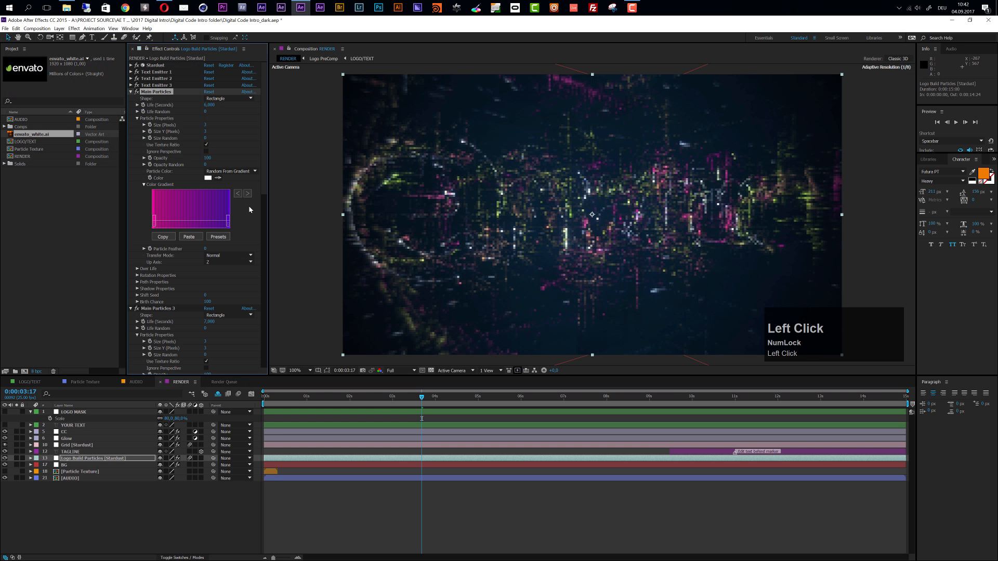
Try to copy the pink-to-purple Main Particles gradient into the Main Particles 3 color gradient
scroll(170, 237, down, 5)
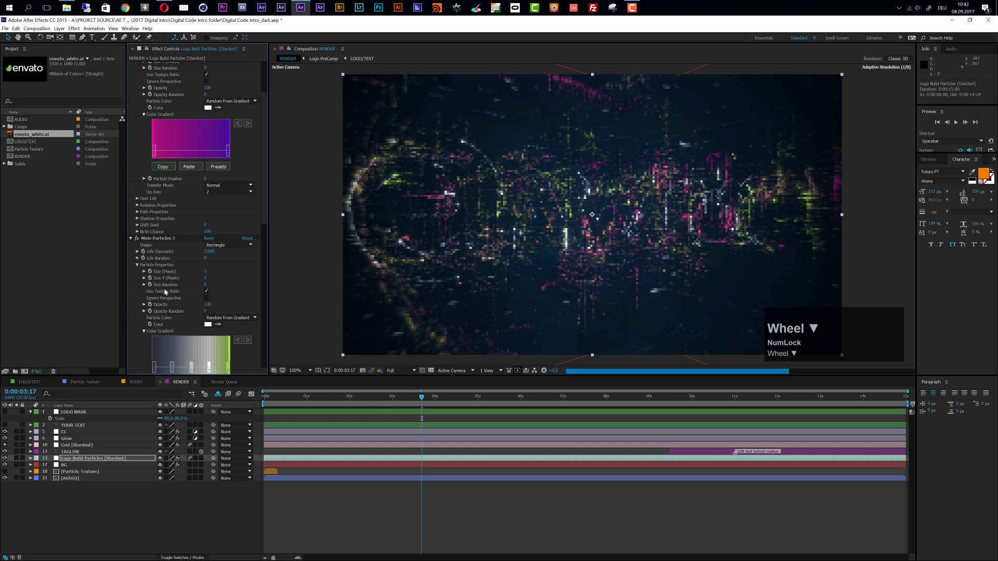
click(186, 314)
scroll(186, 318, down, 3)
scroll(185, 318, up, 5)
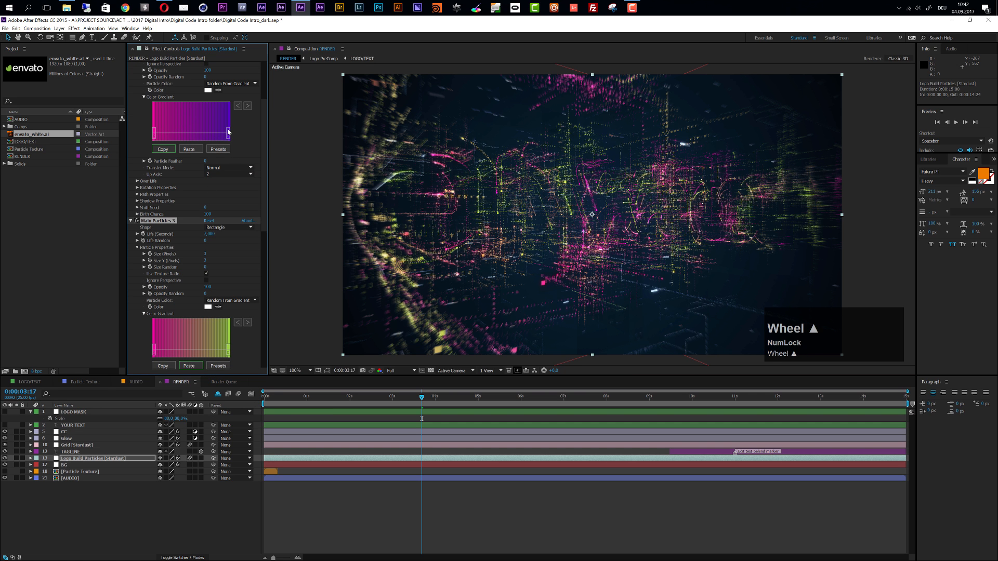
Reconfirm both end-stop colors of the Main Particles gradient, copy it, and paste it into Main Particles 3 and Main Particles 2
click(229, 137)
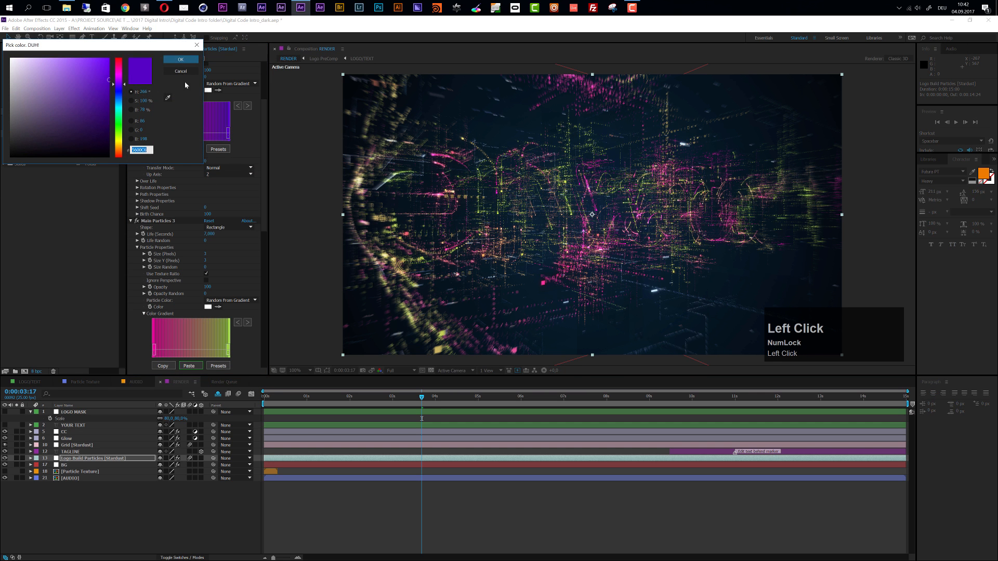
click(182, 61)
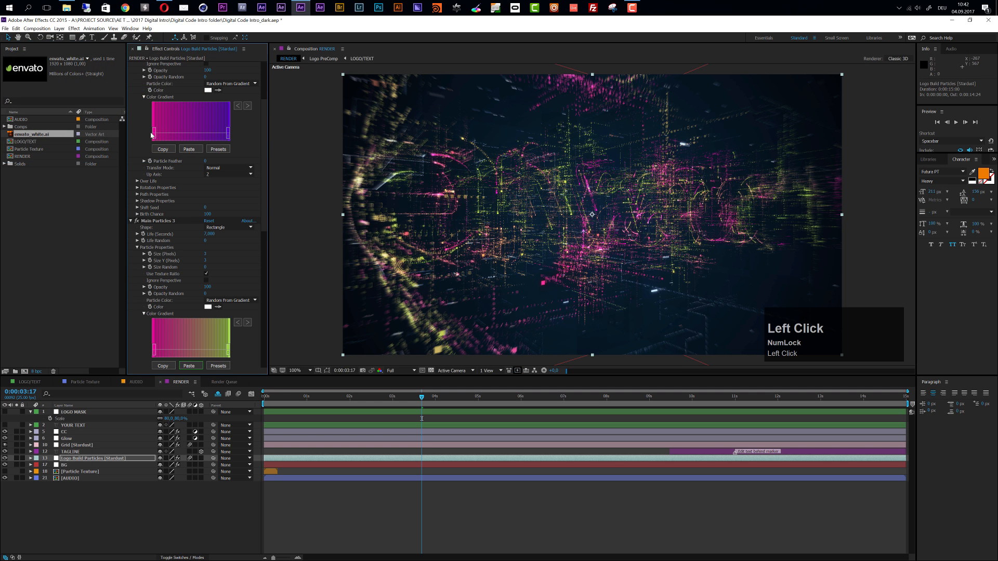
click(154, 135)
click(176, 63)
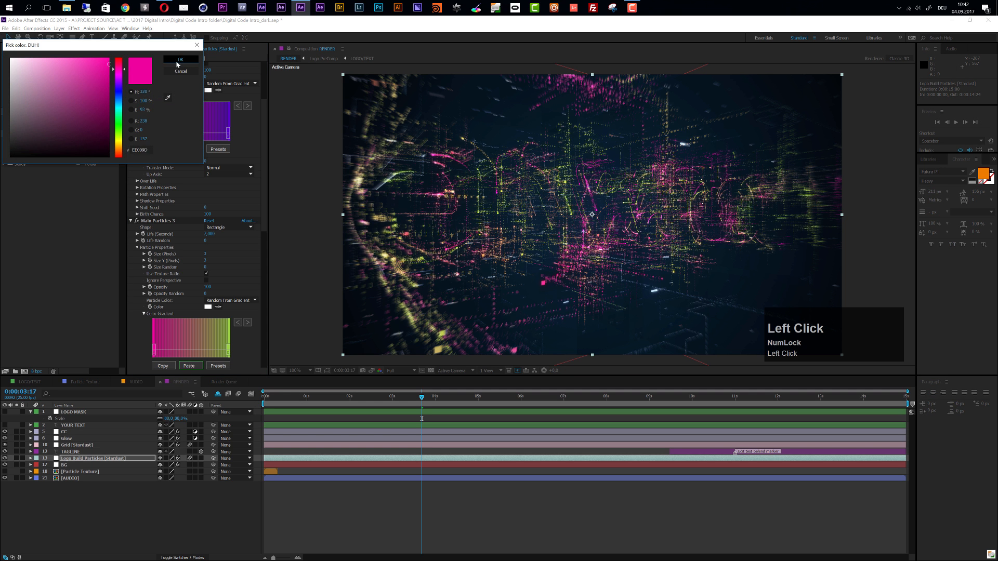
click(165, 150)
scroll(163, 314, down, 3)
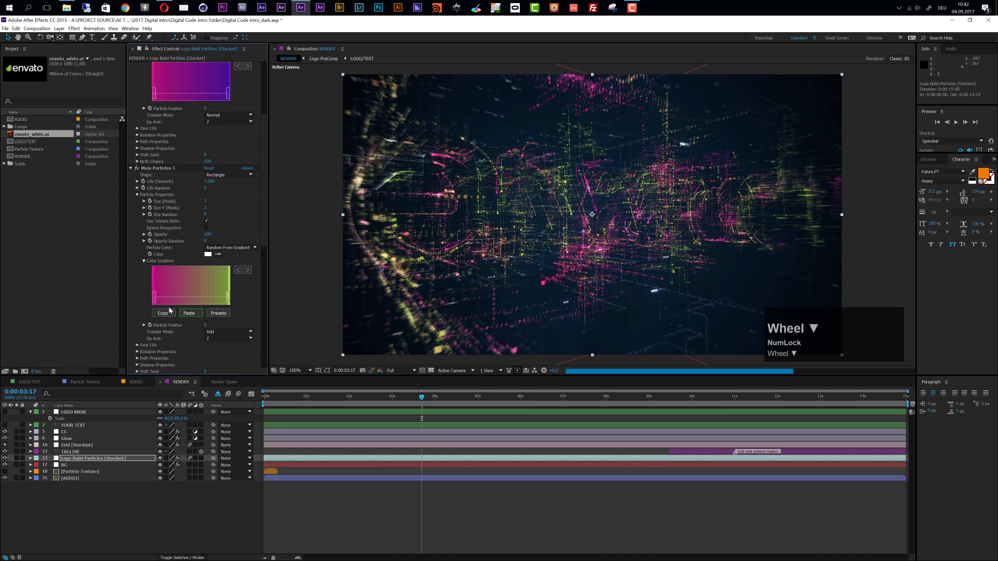
click(188, 314)
scroll(191, 318, down, 5)
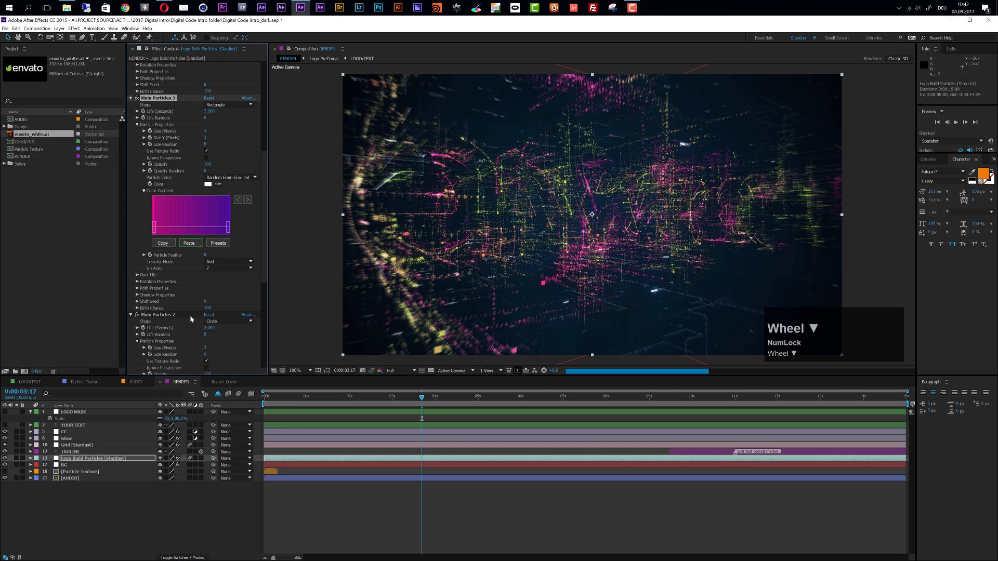
click(191, 348)
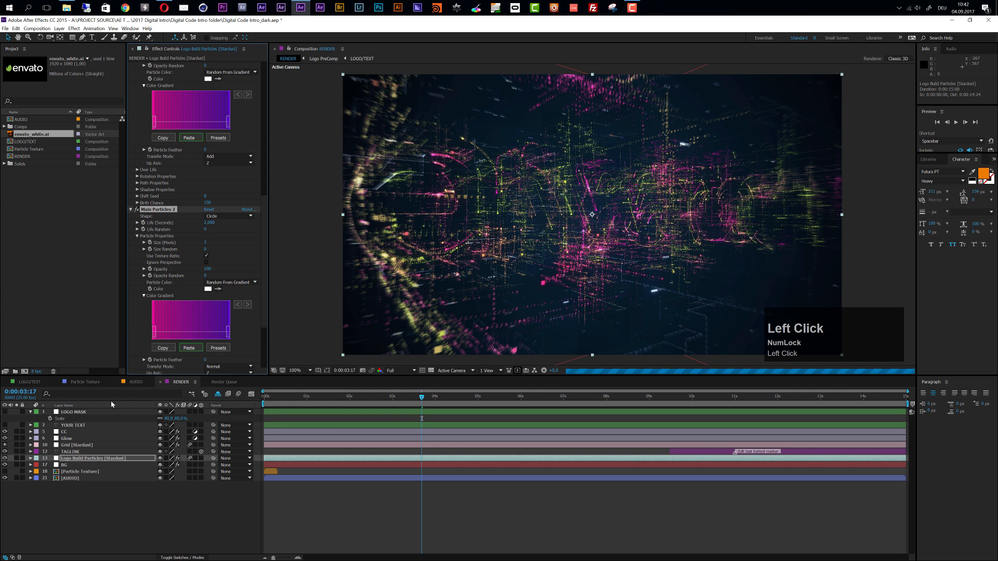
Paste the pink-to-purple gradient into the particle color gradients of the Grid [Stardust] layer, including Particle 2
click(68, 446)
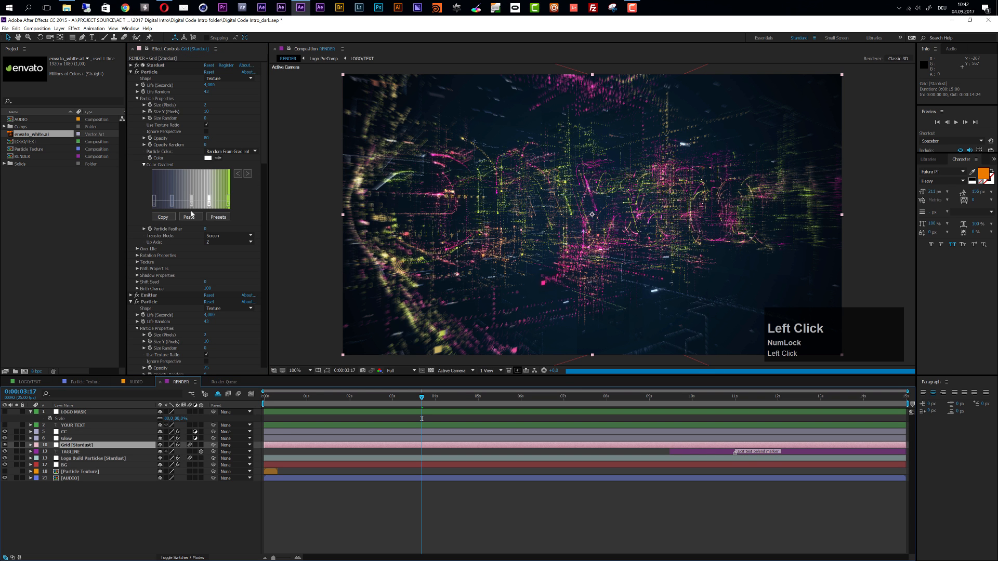
scroll(197, 295, down, 4)
scroll(197, 295, down, 2)
click(189, 307)
scroll(195, 306, down, 6)
click(189, 332)
scroll(188, 330, down, 6)
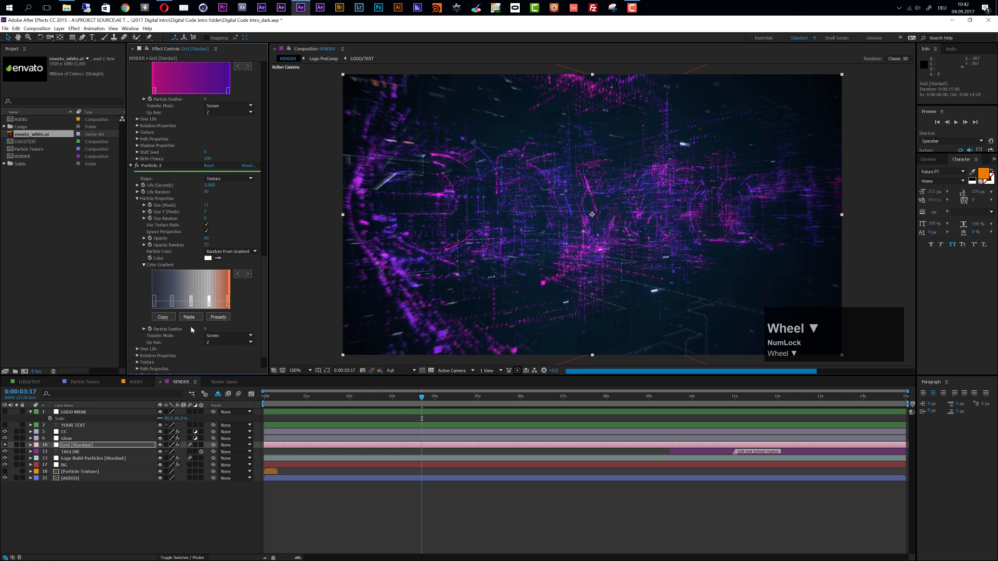
click(189, 317)
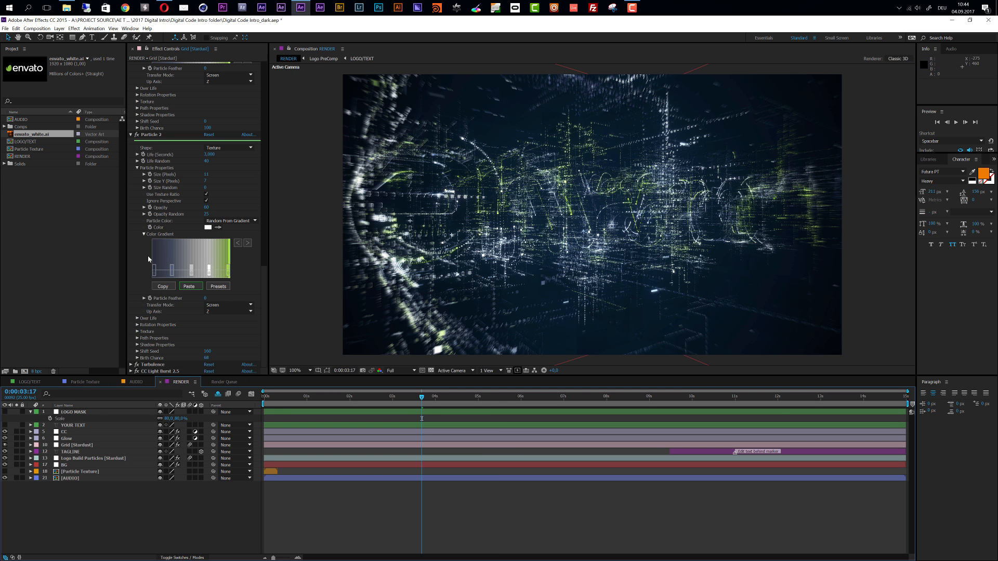
At 0:00:05:14, set the Gradient Ramp start color of the BG layer to dark green (093404)
click(502, 398)
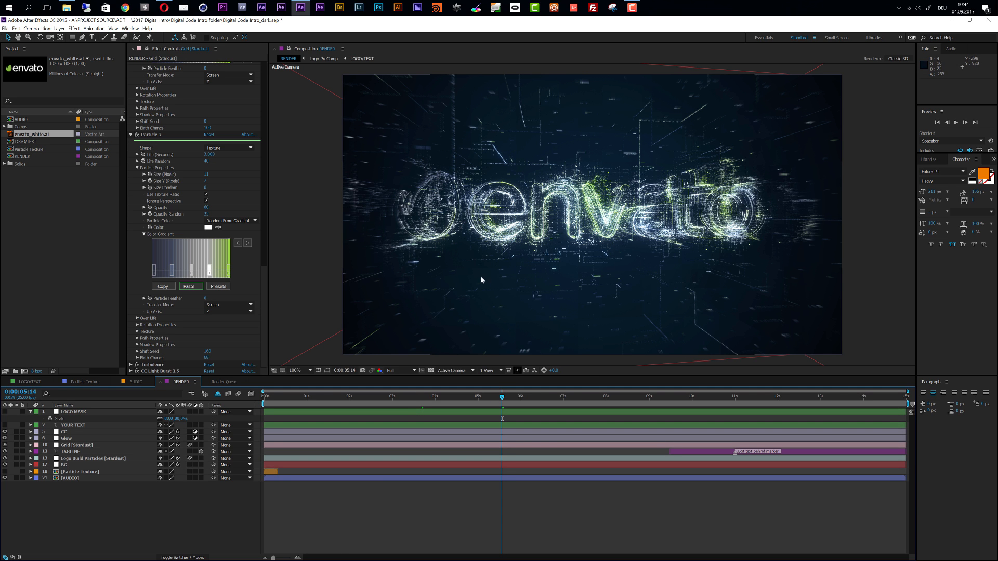
click(71, 465)
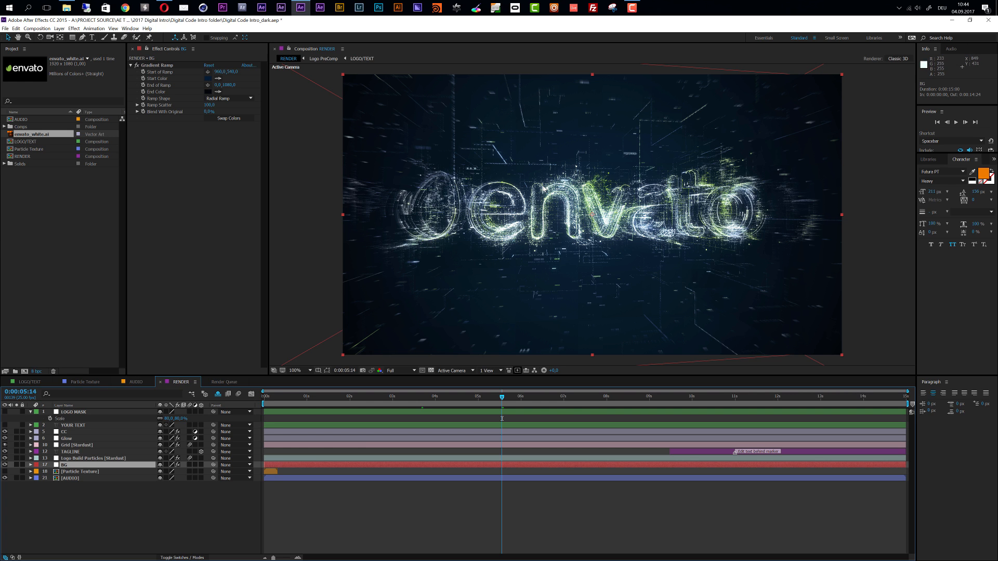
click(208, 79)
drag(124, 116, 124, 129)
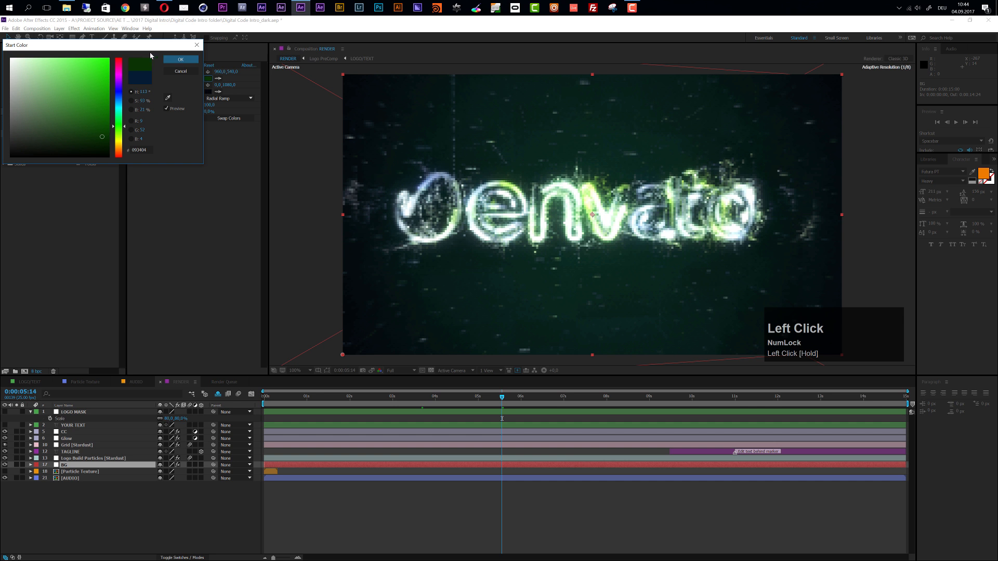
click(181, 59)
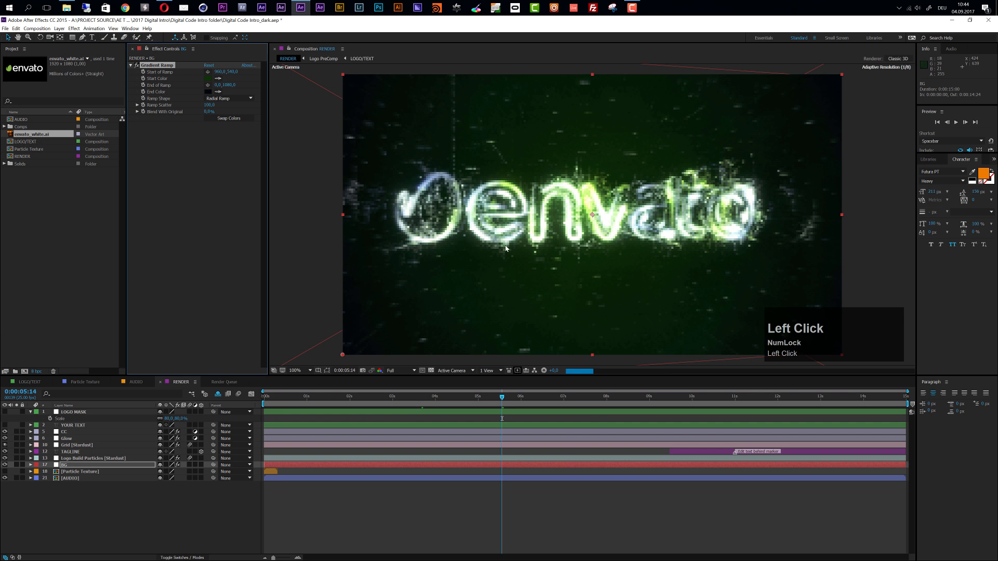
At 0:00:11:11, recolor the TAGLINE text with the green sampled from the envato logo's leaf
click(754, 408)
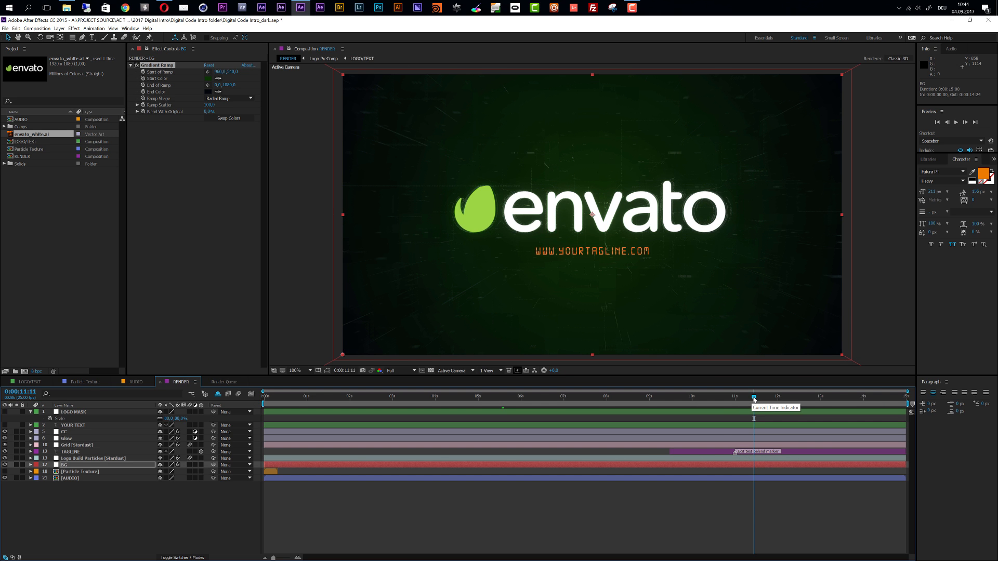
click(793, 454)
double_click(791, 451)
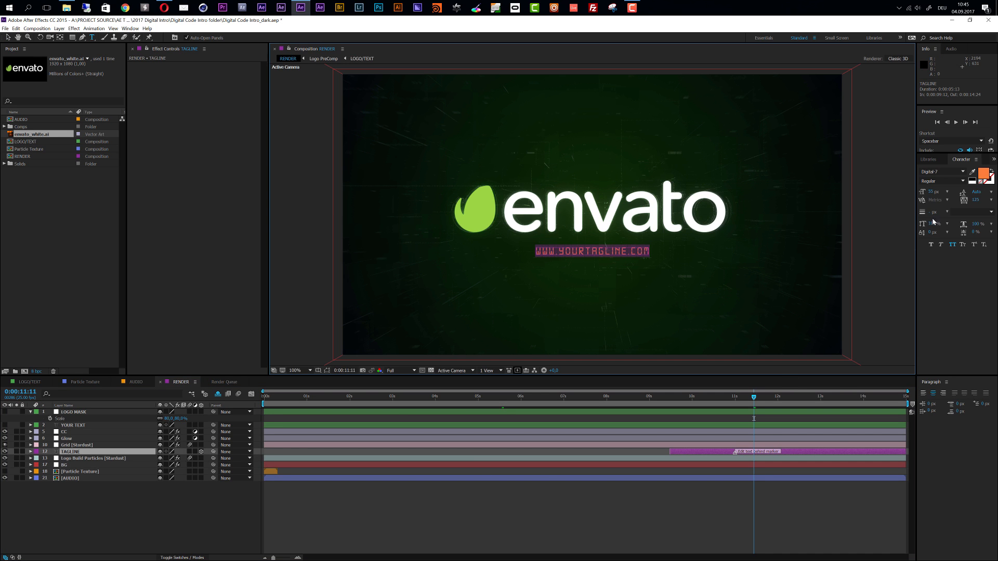
click(973, 172)
click(487, 203)
click(511, 513)
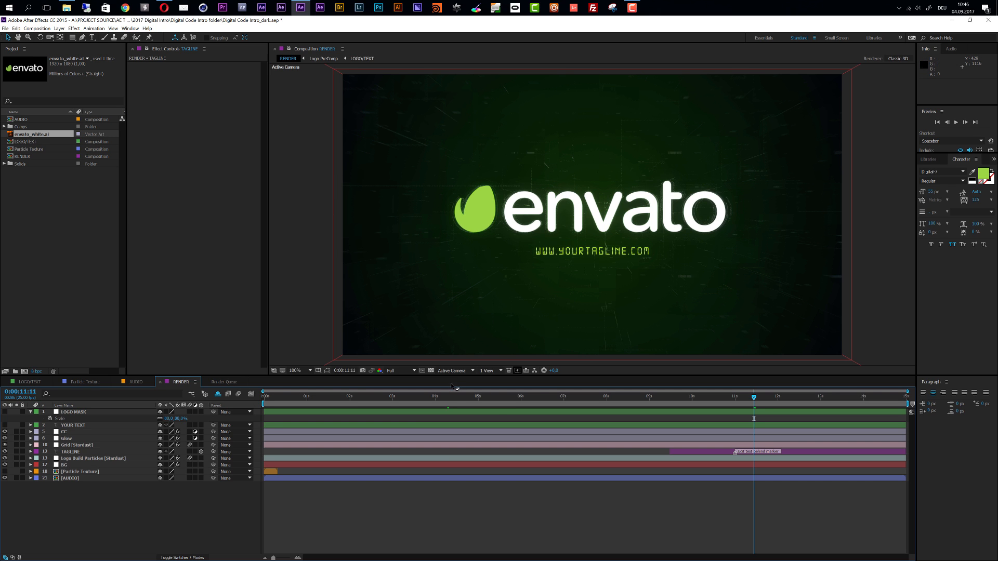
Preview the particle build at 0:00:04:07, and open the Particle Texture composition to scrub through its character layers
drag(446, 400, 449, 401)
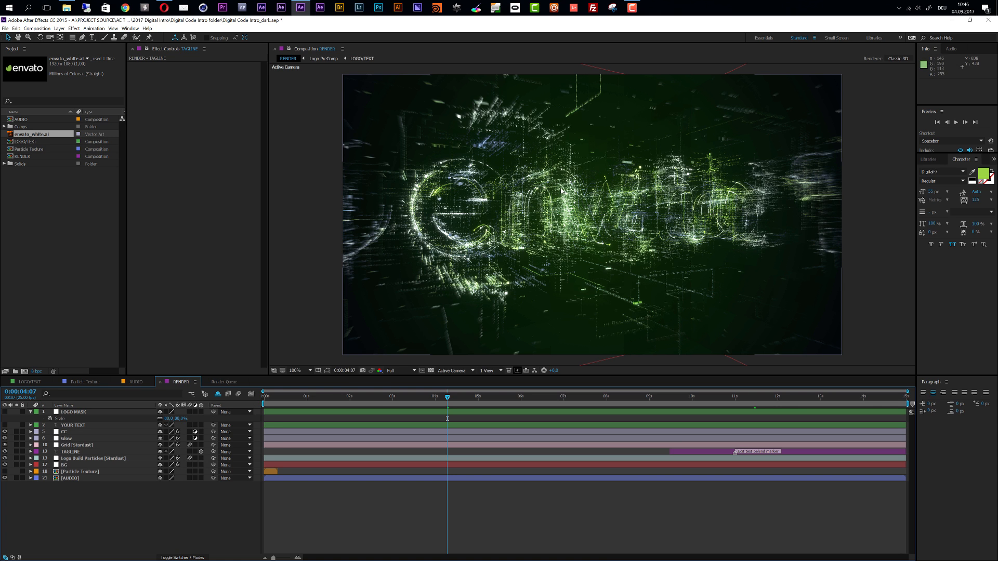
double_click(78, 472)
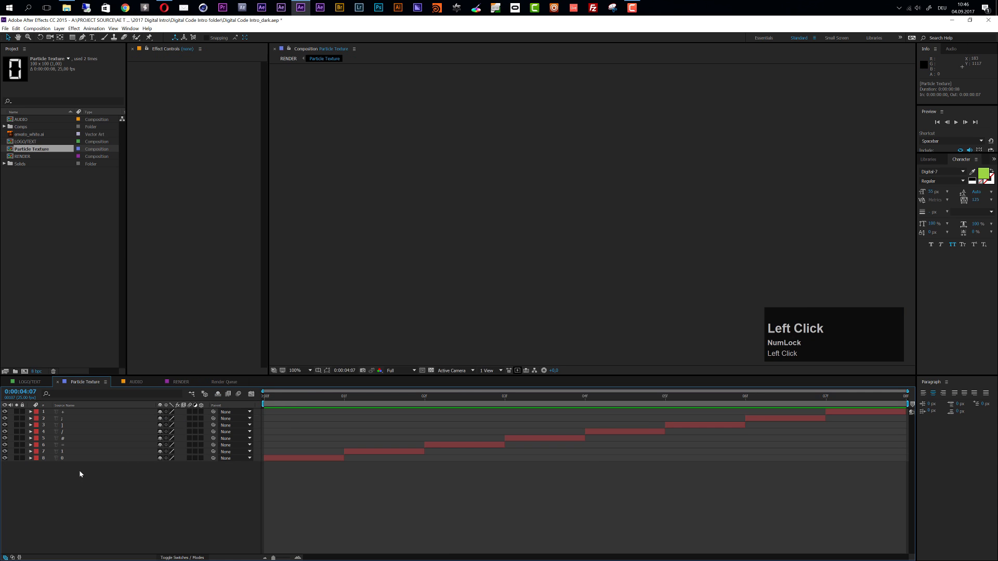
click(302, 404)
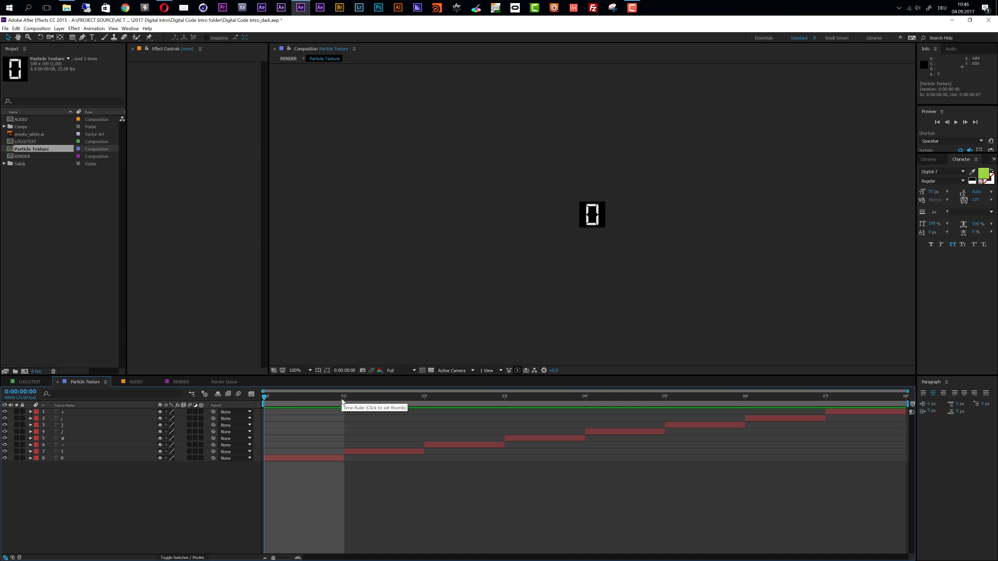
drag(58, 431, 63, 445)
click(57, 483)
drag(265, 398, 459, 434)
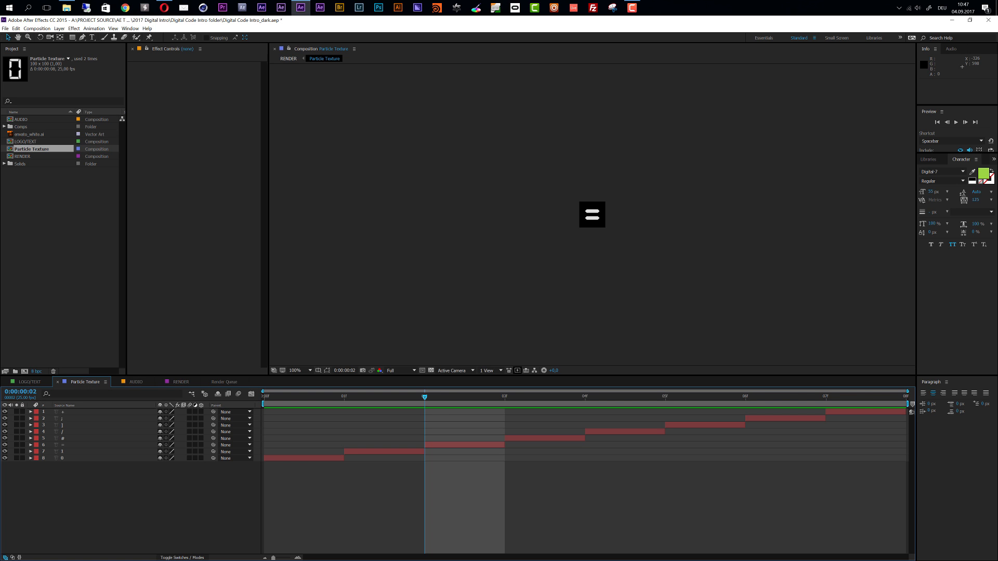
Switch to File Explorer and open the Links folder of the Digital Code Intro folder to check the font and music links
click(67, 8)
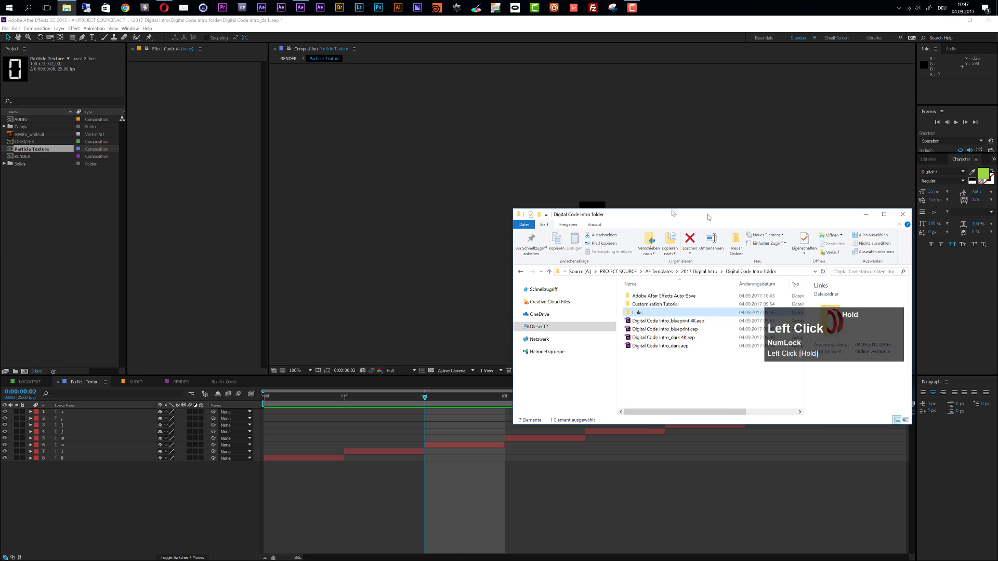
drag(706, 215, 423, 217)
double_click(352, 312)
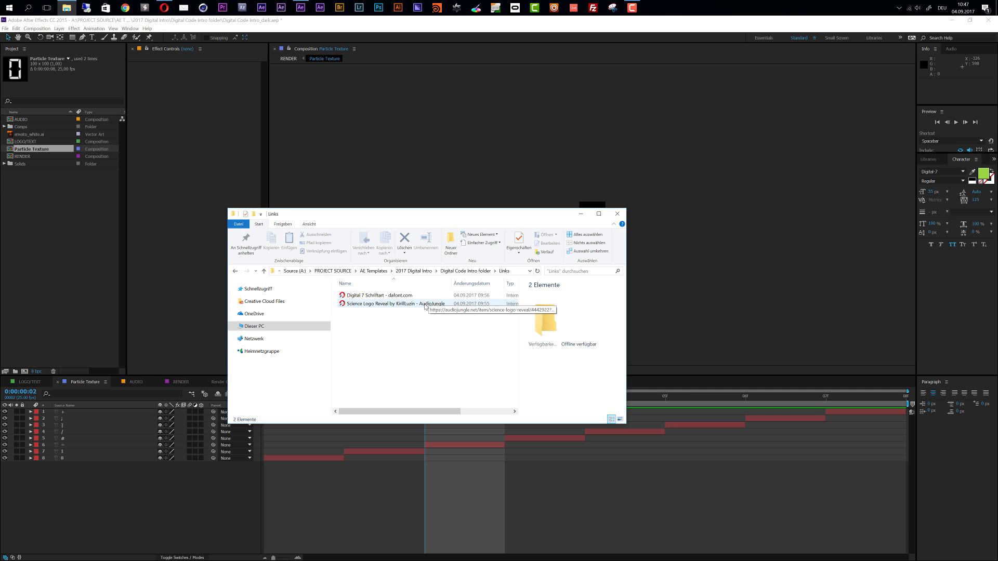
drag(441, 217, 997, 317)
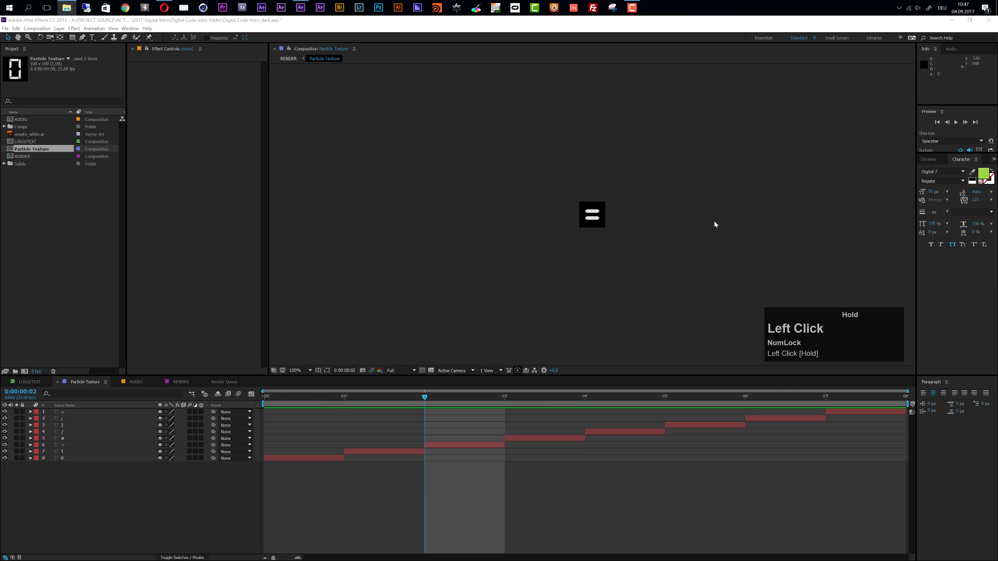
drag(443, 403, 333, 419)
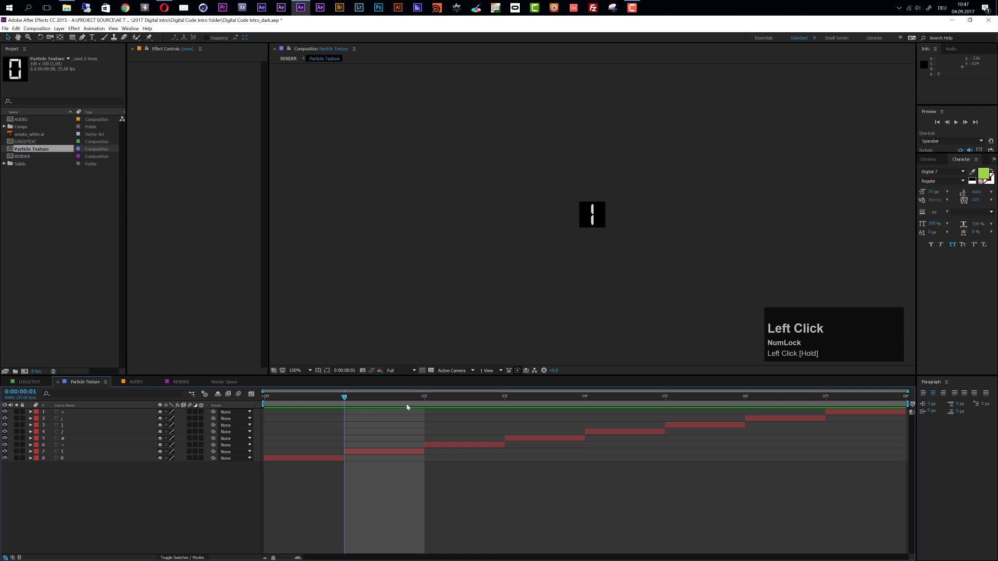
Delete all character layers except 0 and 1 from the Particle Texture composition
mouse_move(423, 396)
mouse_down()
mouse_move(266, 407)
mouse_move(425, 411)
mouse_up()
drag(331, 406, 411, 405)
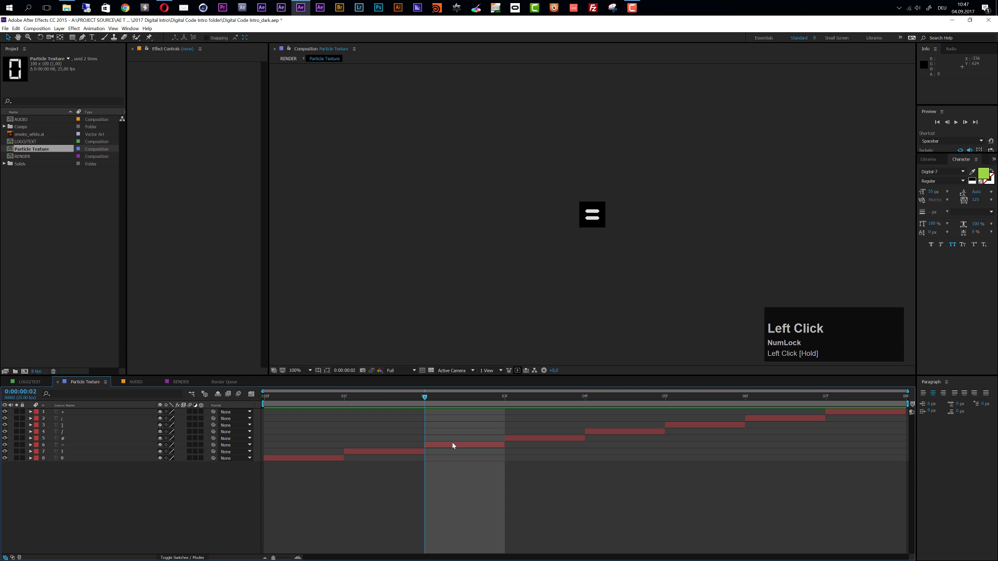
click(458, 447)
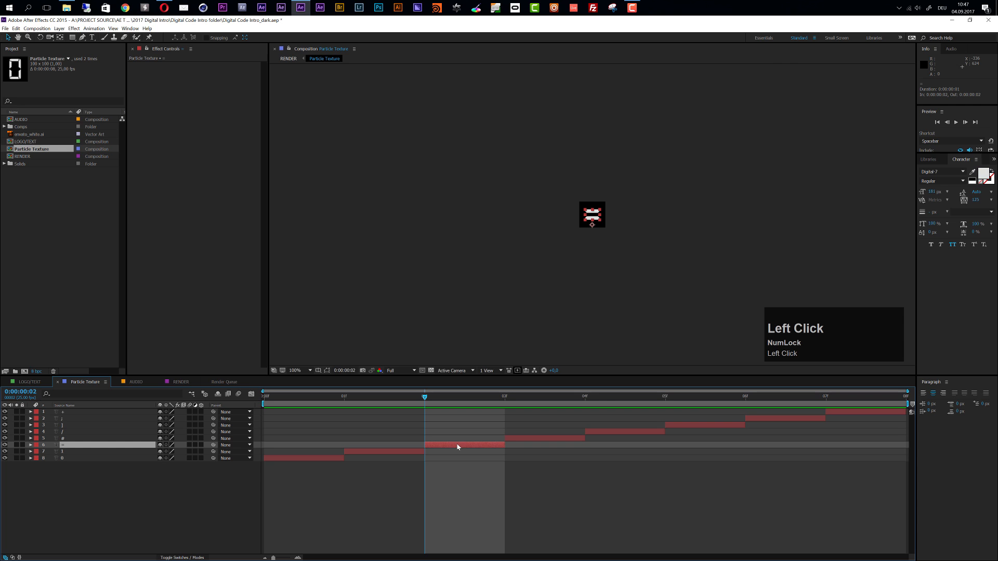
shift+click(87, 414)
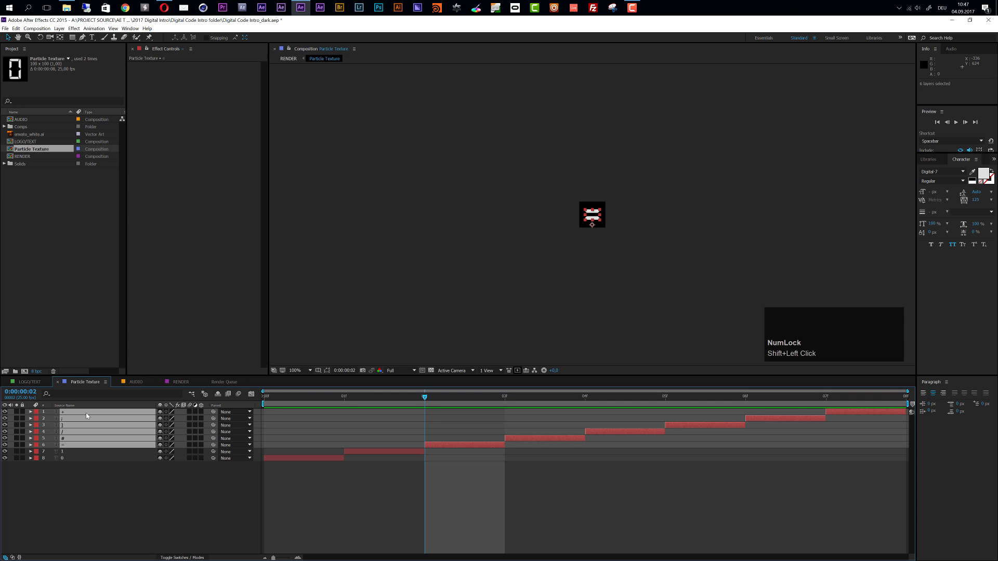
key(Delete)
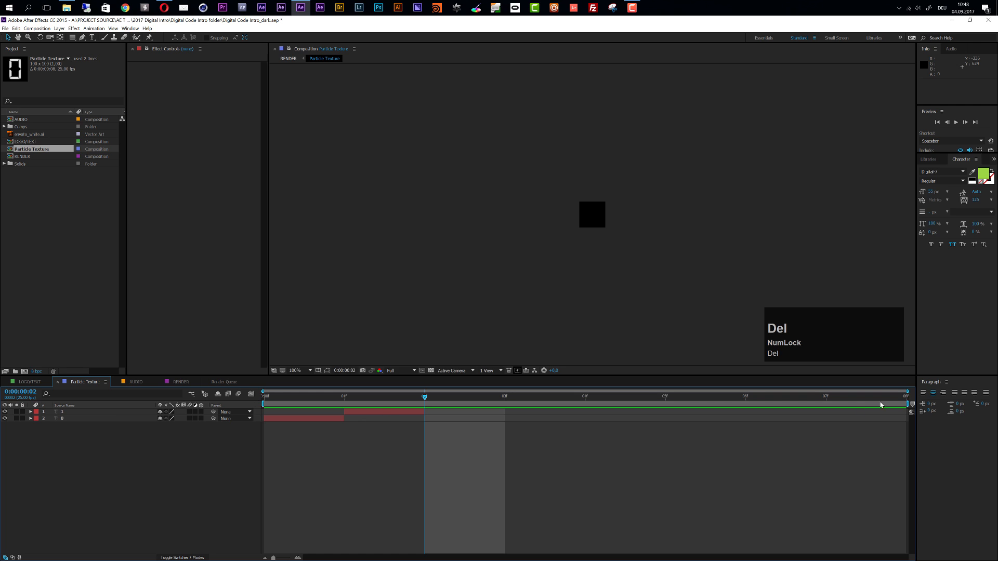
End the work area after the 1 layer and trim the Particle Texture composition to its first two frames
drag(907, 405, 367, 407)
key(b)
right_click(368, 408)
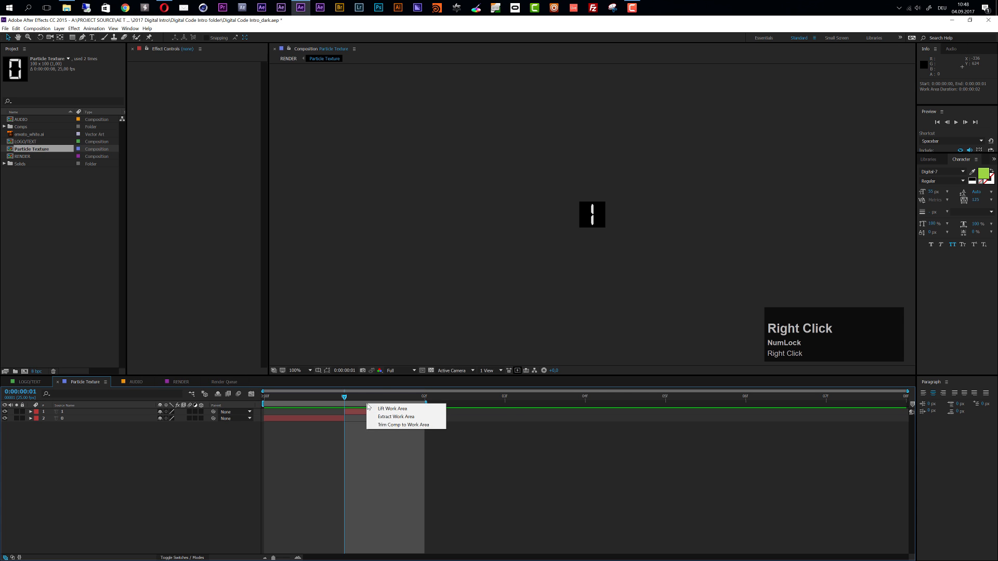
click(392, 424)
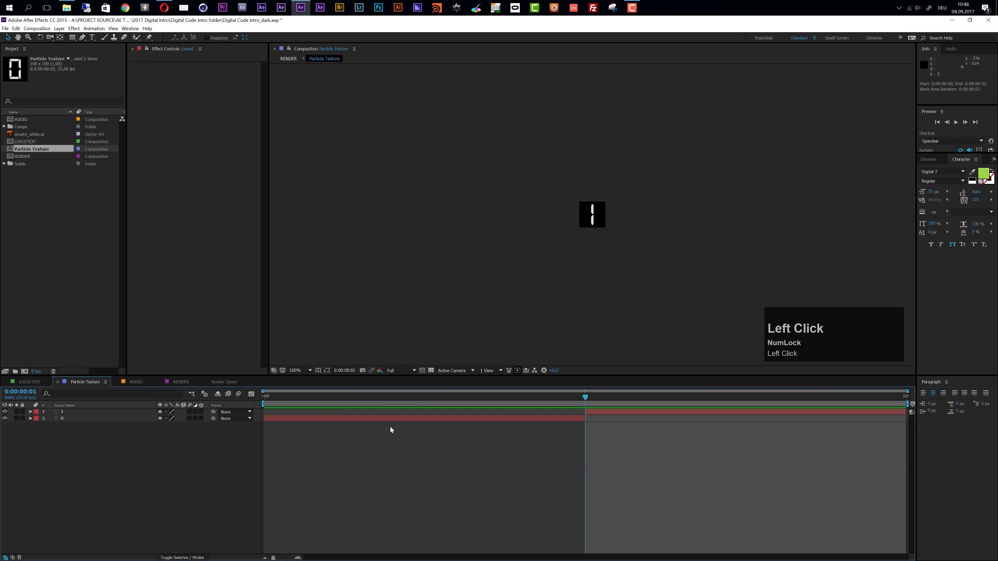
Inspect the particle characters in the RENDER composition at 0:00:02:10, close up and at full view, and preview 0:00:04:08
click(186, 384)
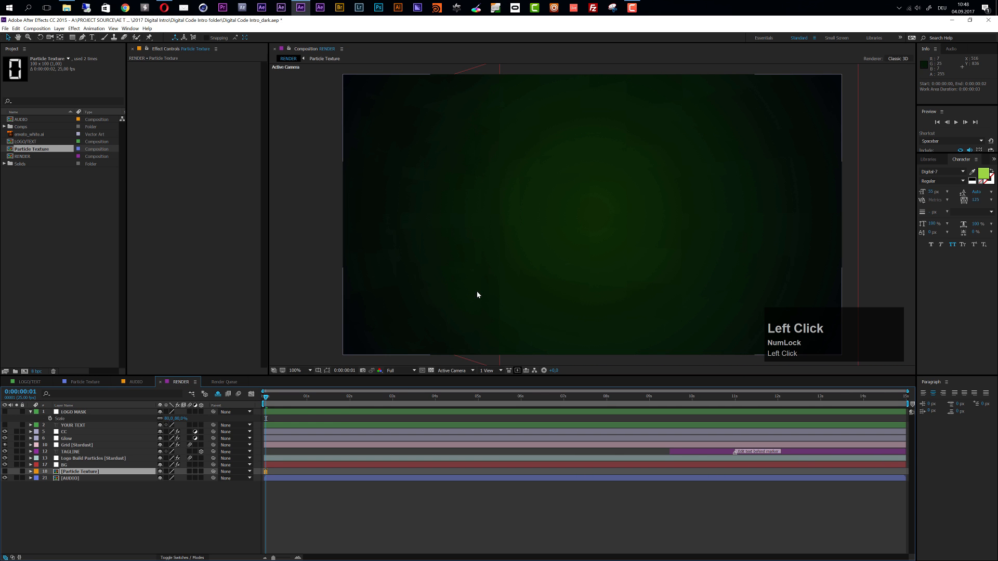
click(367, 400)
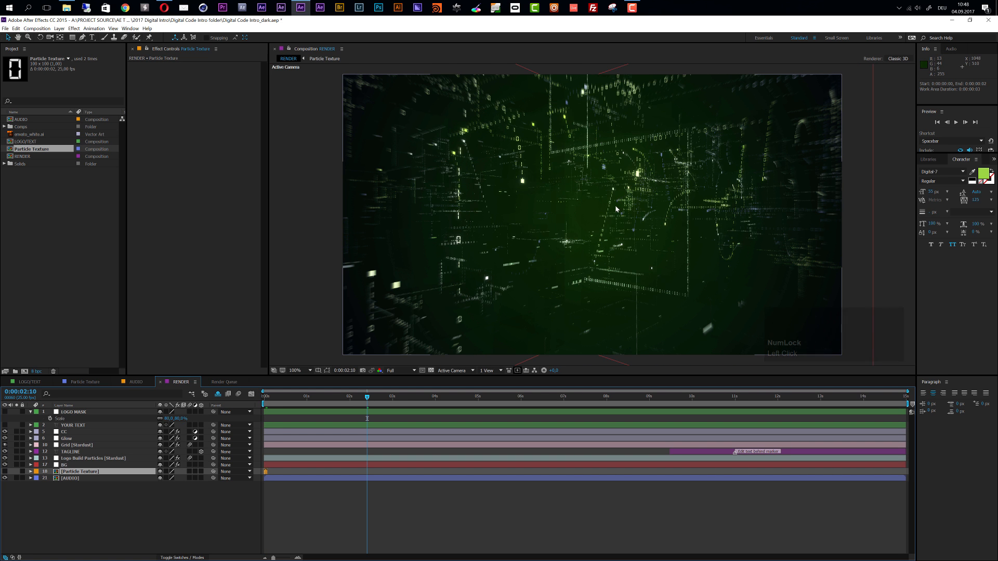
scroll(626, 208, up, 2)
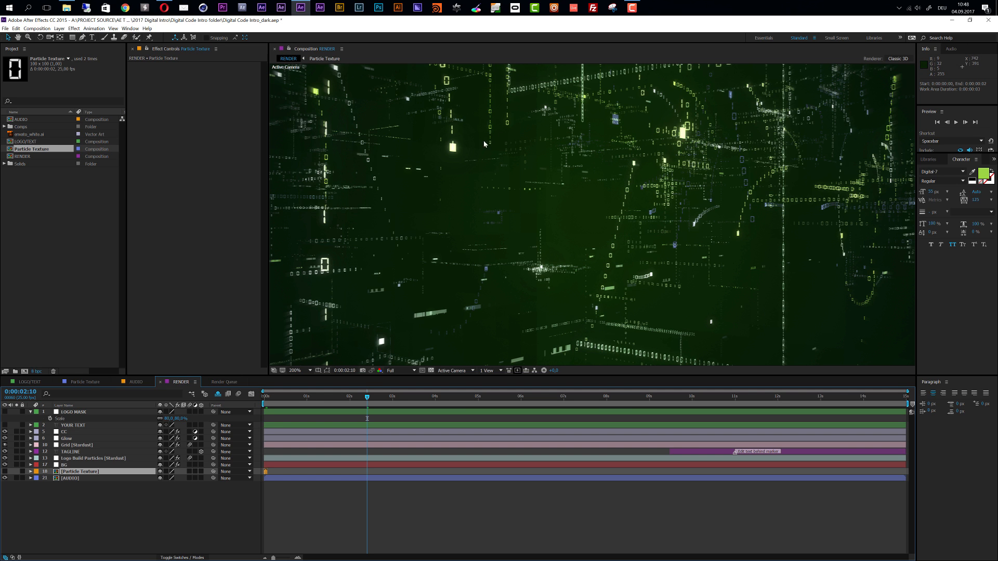
scroll(630, 171, down, 1)
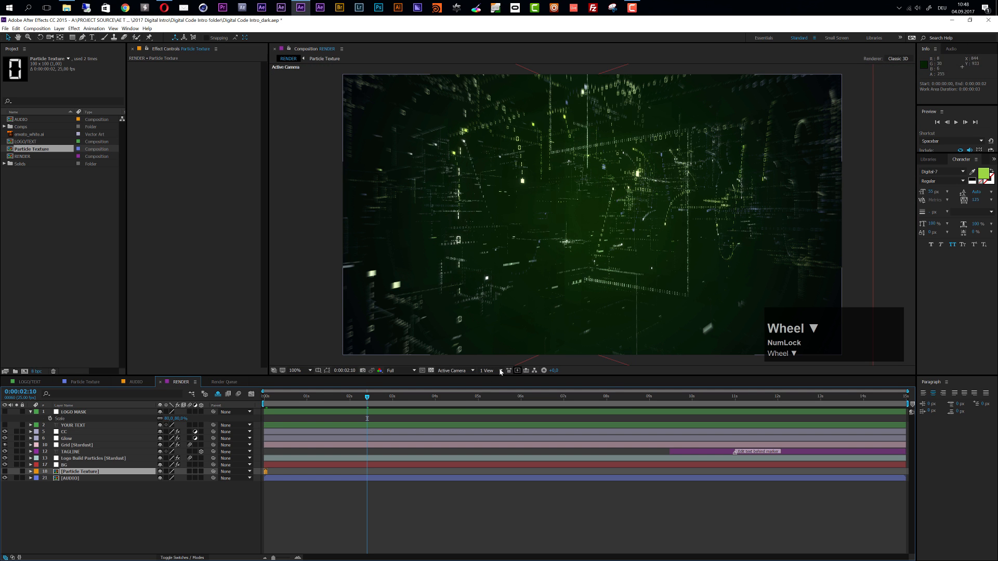
click(448, 398)
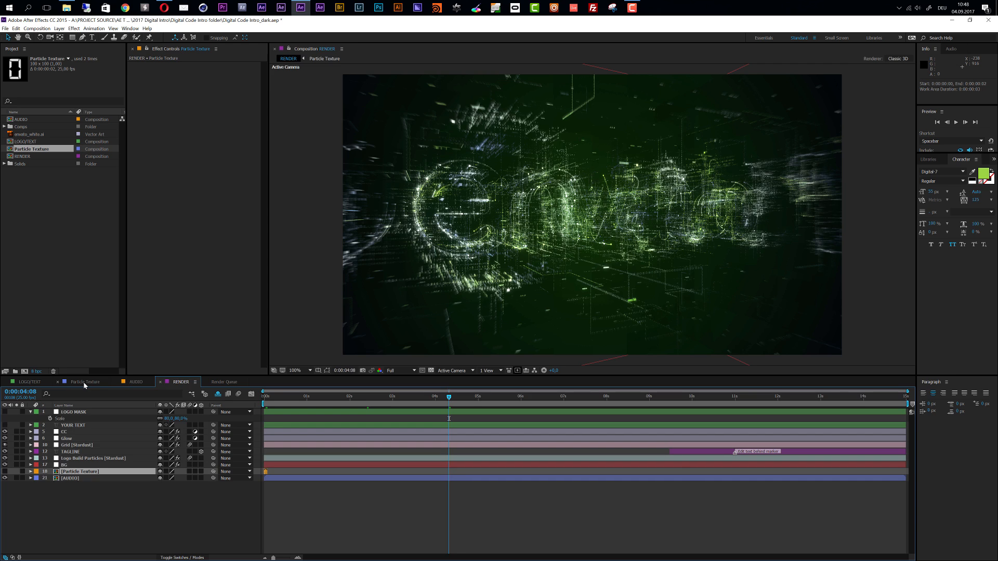
In Particle Texture, undo the trim and layer deletion, and show the full timeline with all eight character layers
click(84, 384)
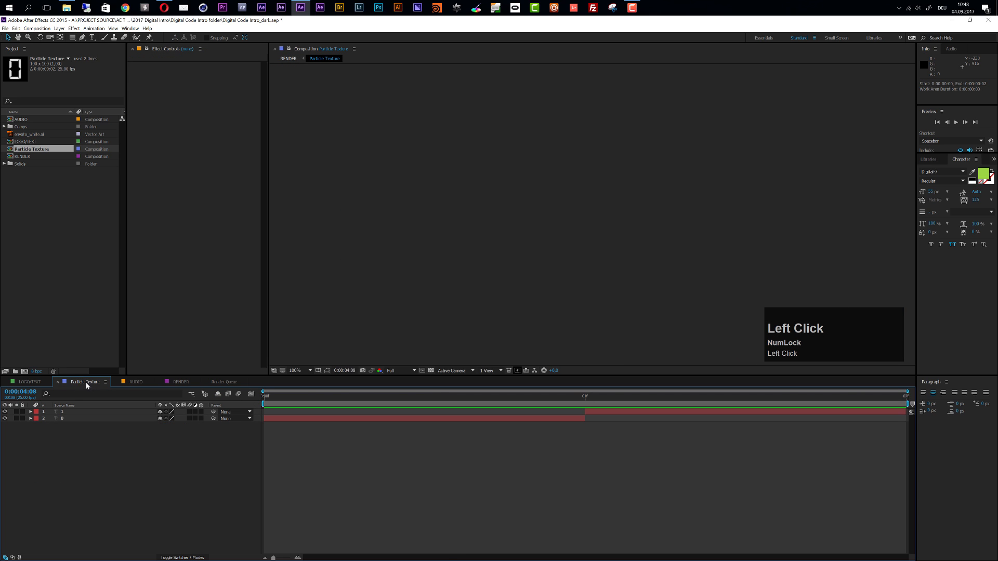
click(266, 465)
key(ctrl+z)
key(ctrl+z)
key(ctrl+z)
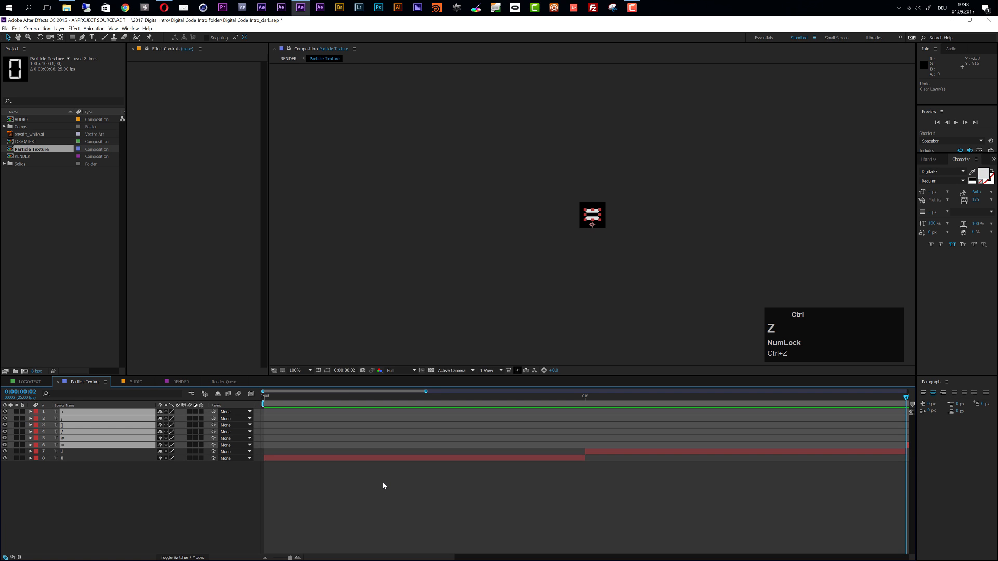
key(ctrl+z)
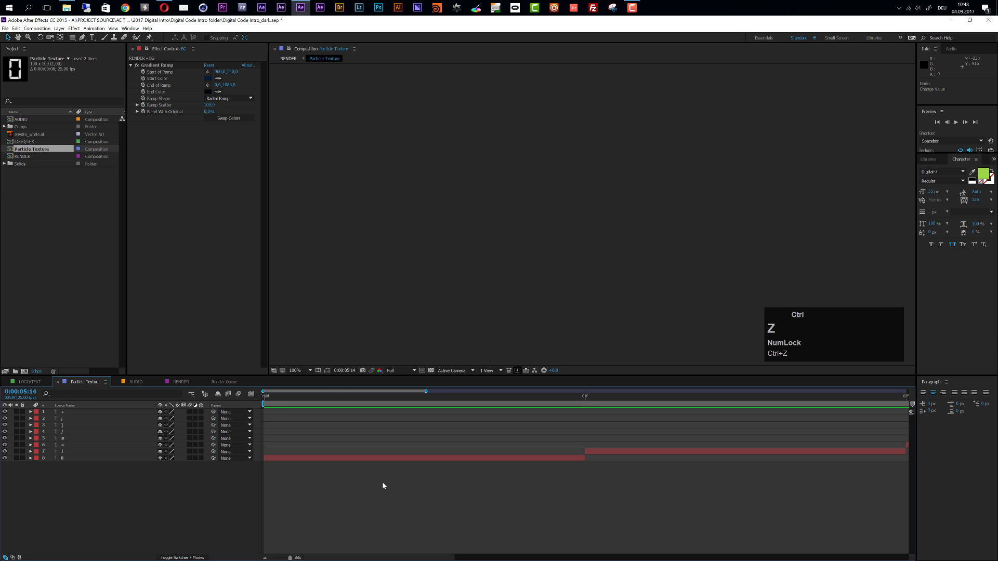
key(ctrl+z)
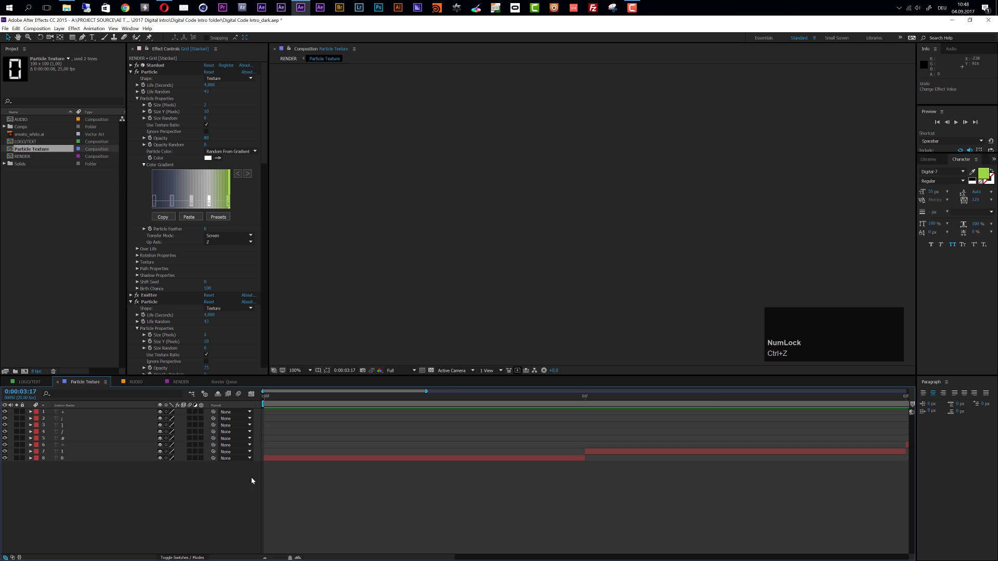
drag(838, 391, 908, 390)
mouse_move(463, 400)
mouse_down()
mouse_move(496, 401)
mouse_move(452, 408)
mouse_up()
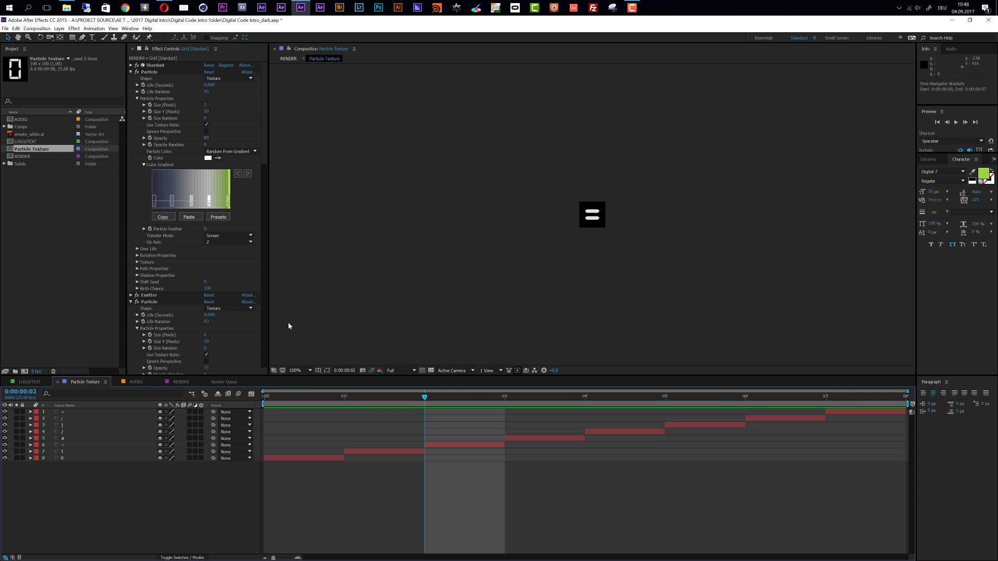
Delete all eight character layers from the Particle Texture composition
click(72, 416)
shift+click(79, 458)
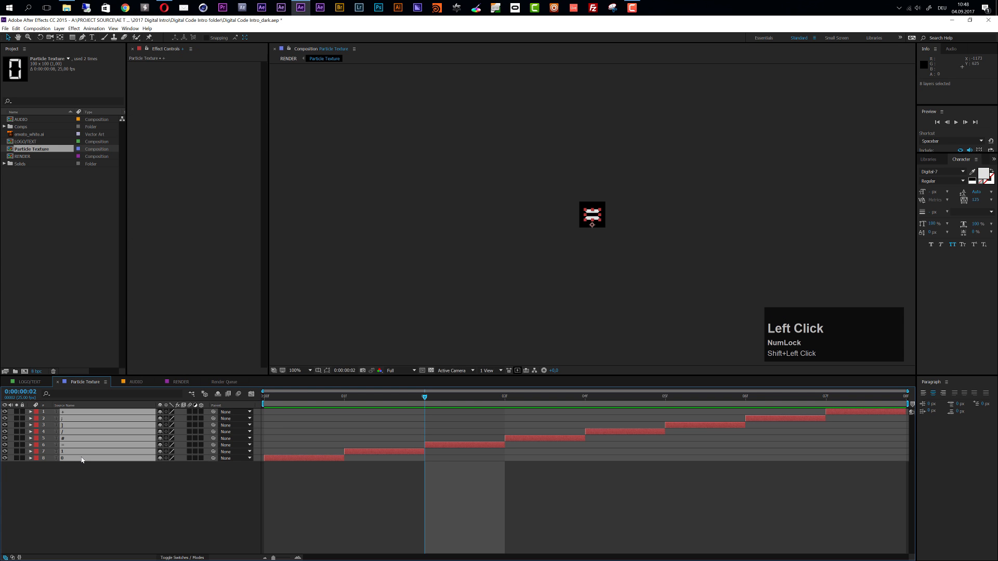
key(Delete)
Draw a white filled rectangle in the middle of the Particle Texture canvas and limit its layer to the first frame
scroll(531, 278, up, 4)
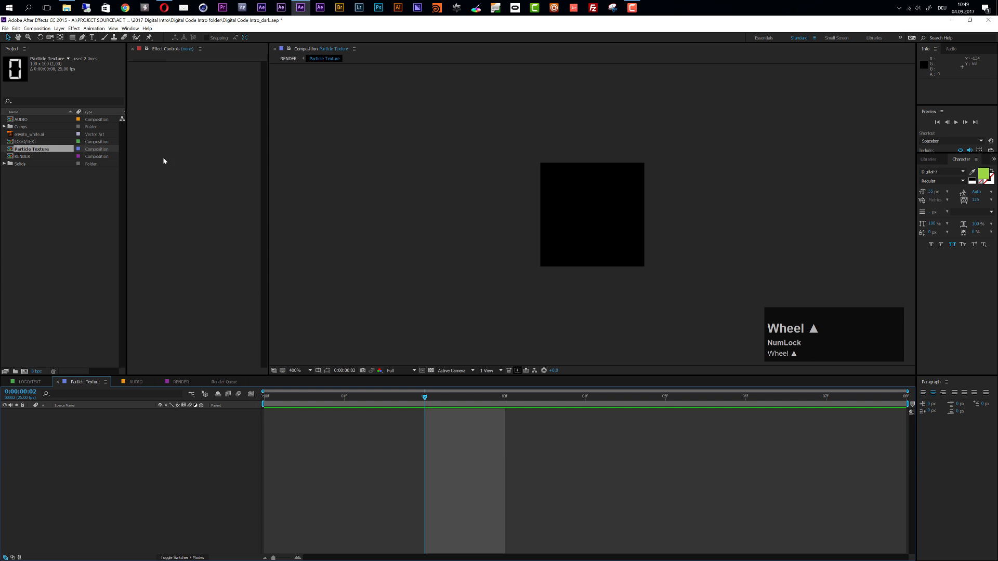
click(72, 38)
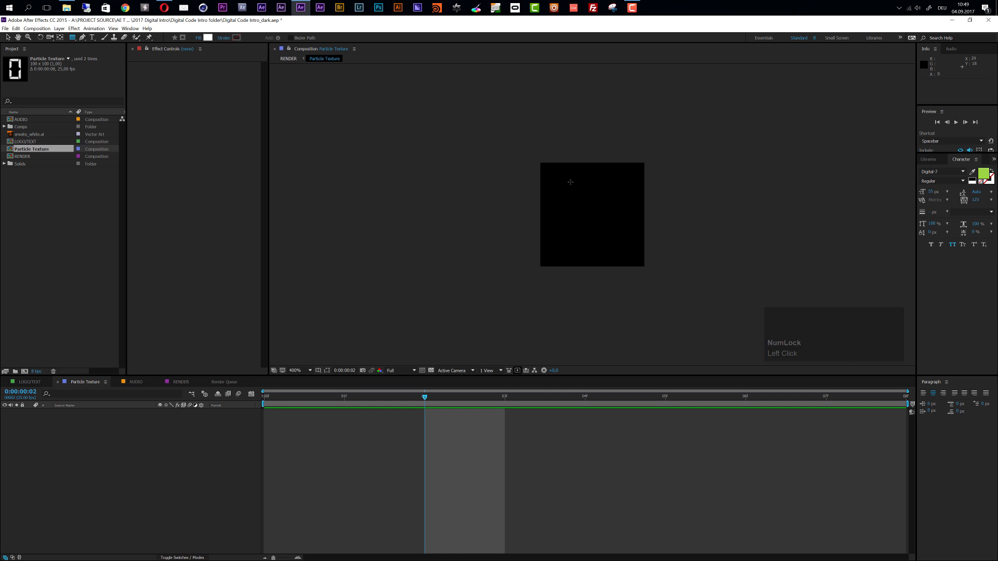
drag(564, 180, 624, 249)
drag(906, 412, 325, 416)
click(358, 455)
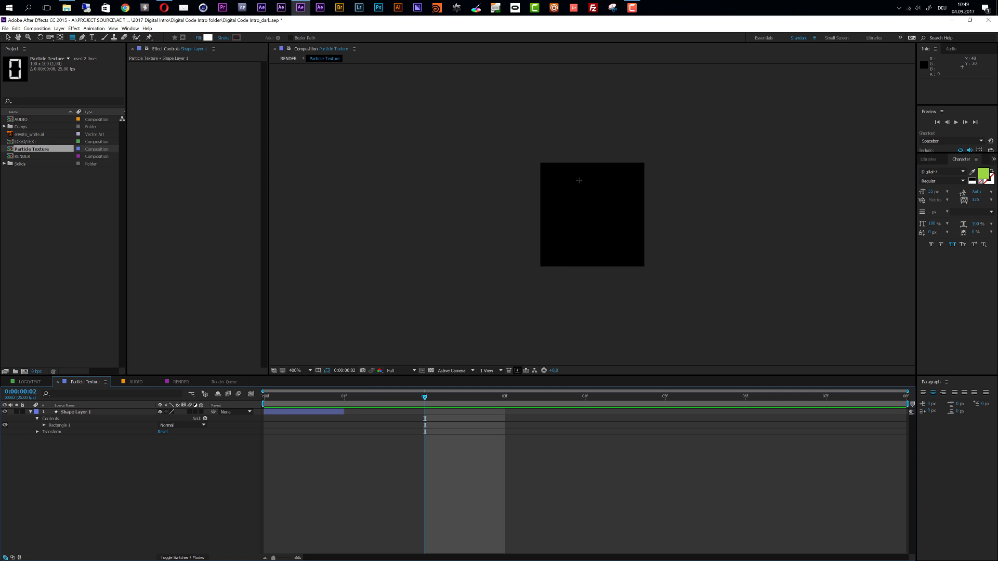
Draw three white vertical bars in a new shape layer and limit that layer to the second frame (0:00:00:01)
drag(560, 176, 555, 254)
drag(579, 177, 608, 253)
drag(627, 178, 631, 255)
drag(264, 411, 377, 423)
drag(905, 411, 423, 411)
click(344, 398)
drag(344, 400, 415, 413)
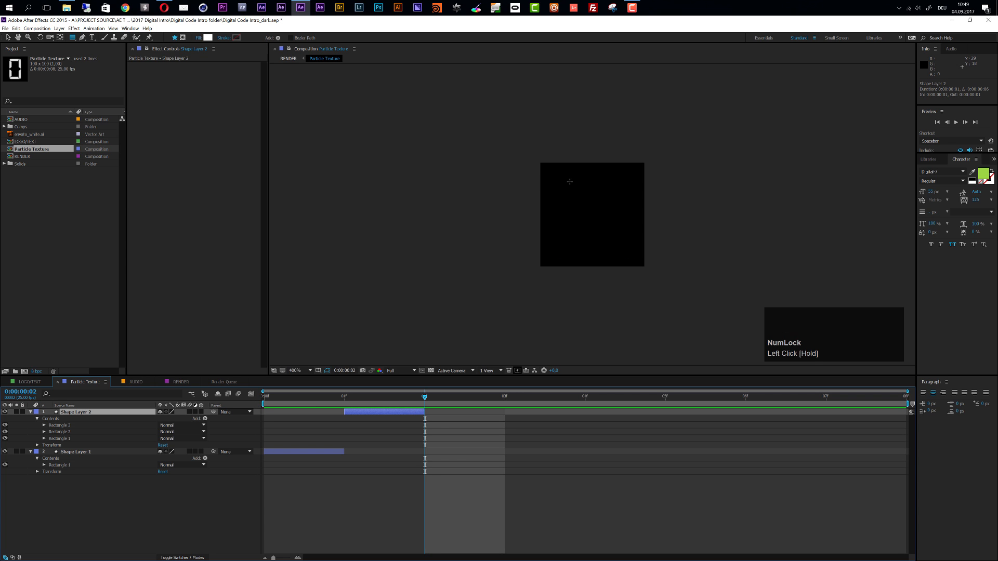
Draw four stacked white horizontal bars in a new shape layer and limit that layer to the third frame (0:00:00:02)
click(488, 533)
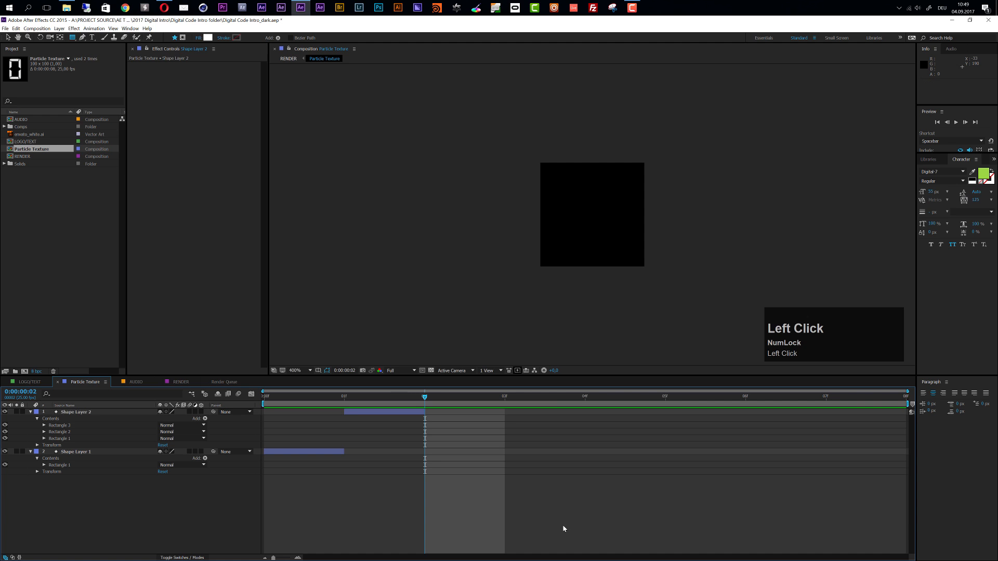
mouse_move(575, 185)
mouse_down()
mouse_move(615, 191)
mouse_move(581, 208)
mouse_move(614, 210)
mouse_move(579, 226)
mouse_move(614, 229)
mouse_move(603, 249)
mouse_move(615, 249)
mouse_up()
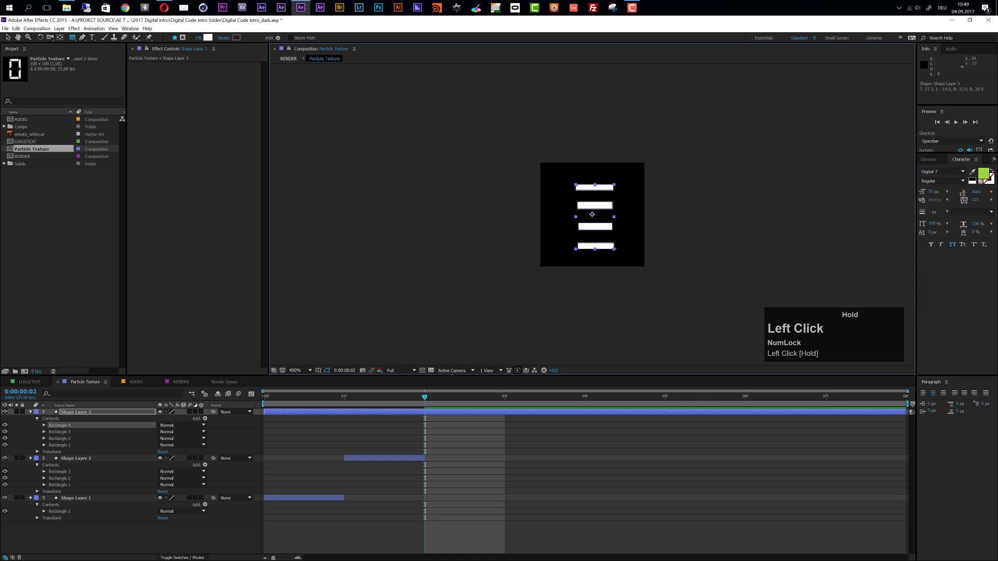
drag(264, 413, 426, 413)
drag(905, 414, 505, 412)
Draw a centered white circle with the Ellipse tool in a new shape layer and limit that layer to the fourth frame (0:00:00:03)
click(73, 39)
drag(77, 44, 96, 54)
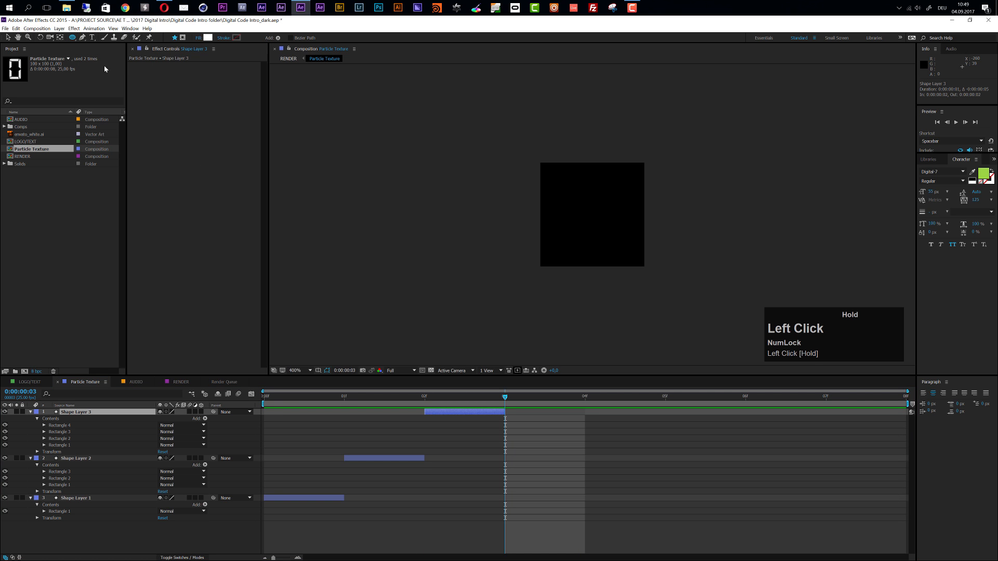
drag(592, 213, 556, 236)
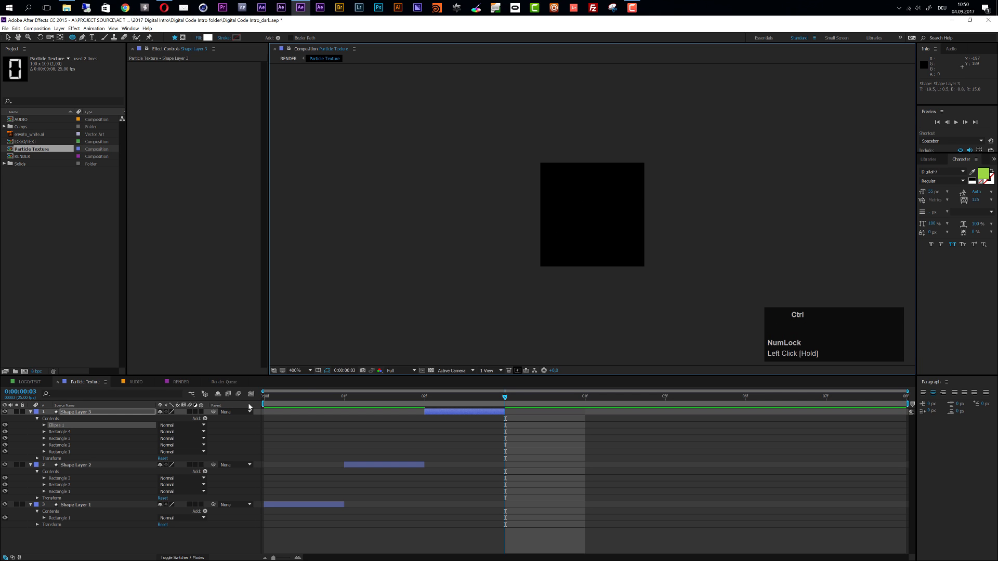
key(ctrl+z)
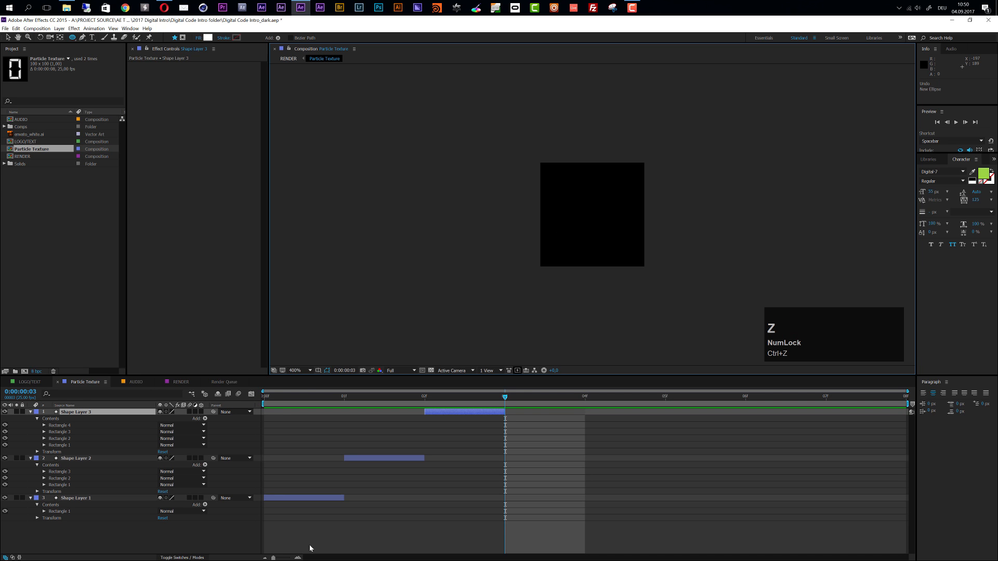
click(564, 541)
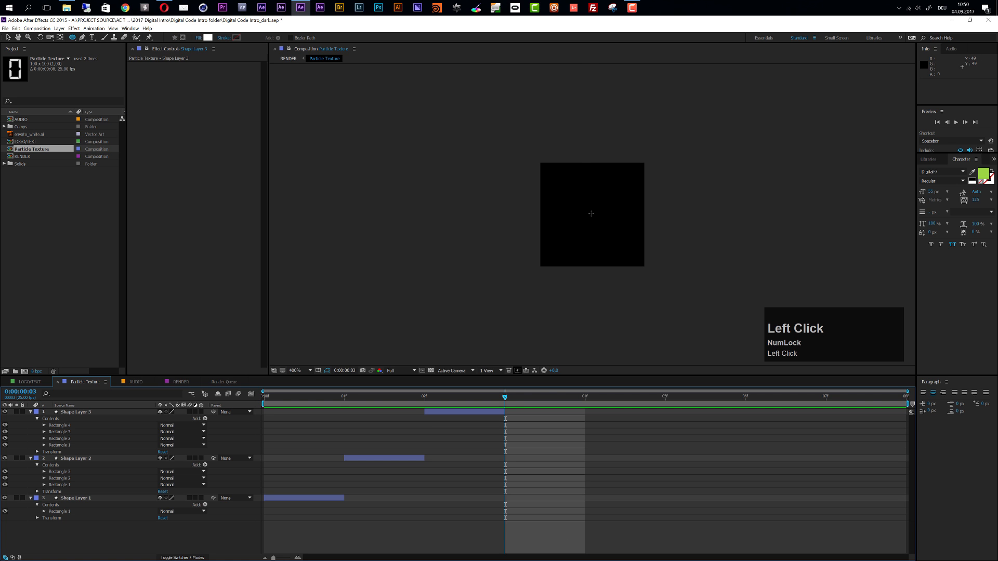
drag(591, 214, 628, 180)
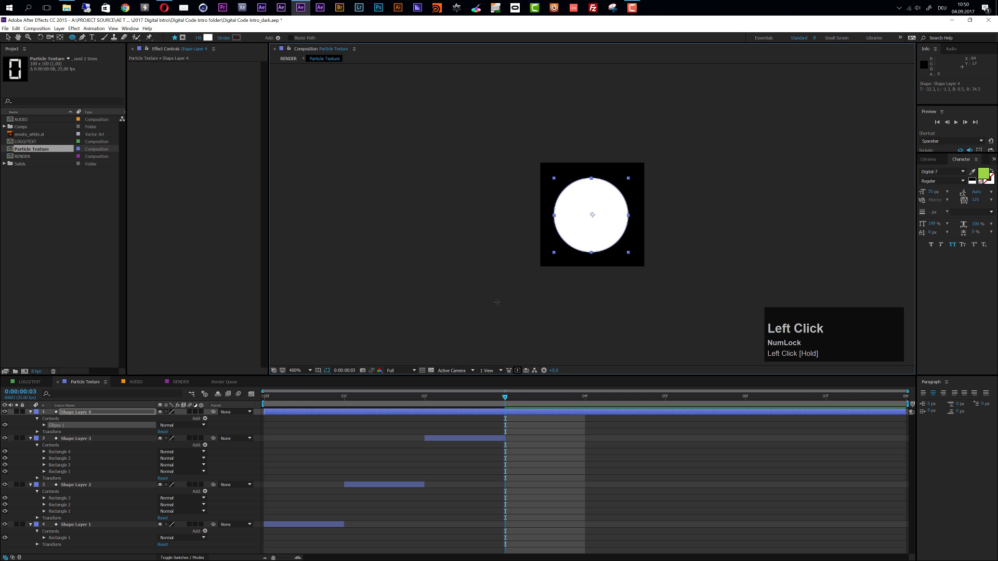
drag(316, 412, 557, 406)
drag(904, 412, 585, 411)
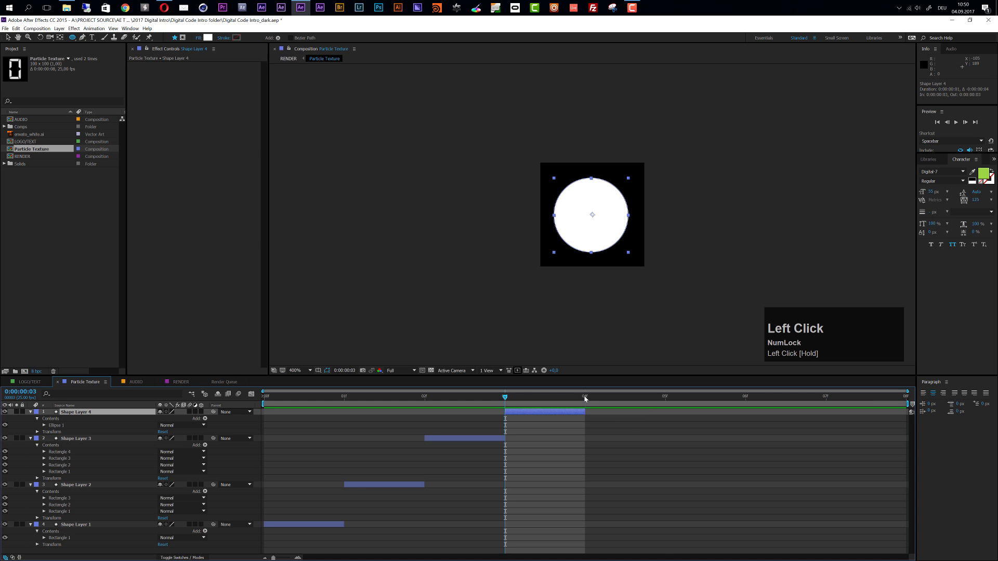
End the work area after the circle's frame and trim the Particle Texture composition to its four frames
click(585, 399)
drag(911, 405, 585, 404)
right_click(566, 405)
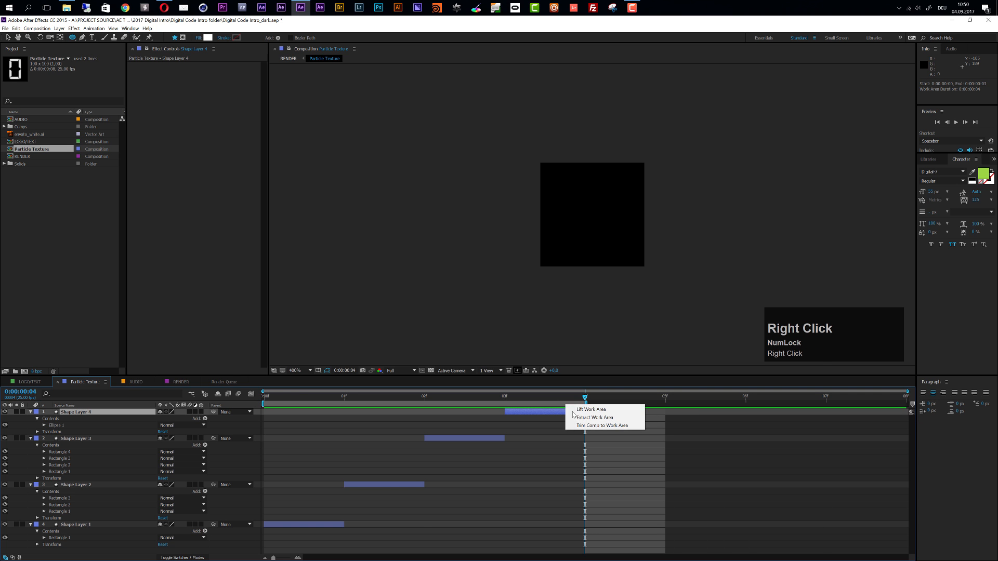
click(598, 426)
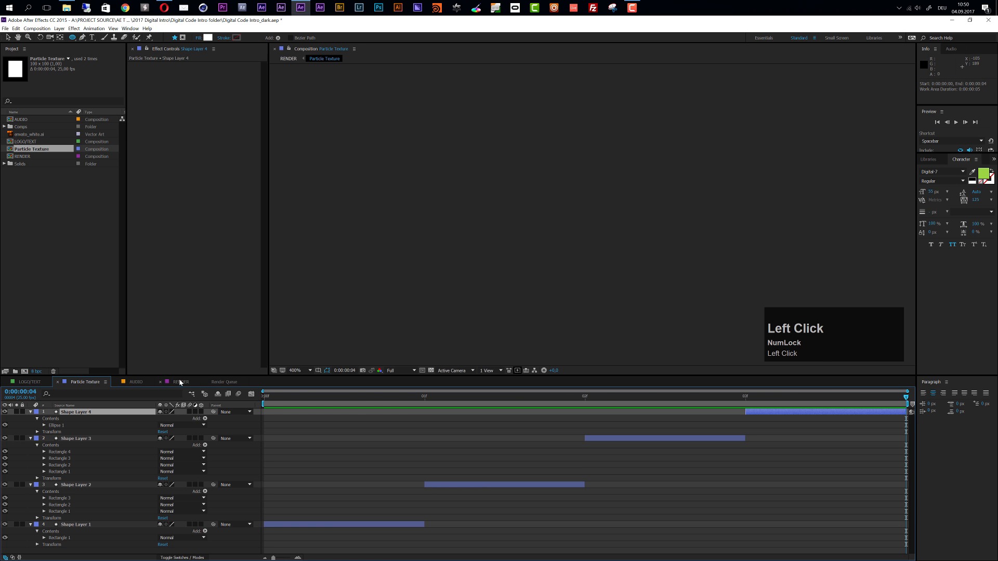
Preview the new particle shapes in the RENDER composition at 0:00:04:08 and 0:00:02:09, and open the LOGO/TEXT composition
click(181, 383)
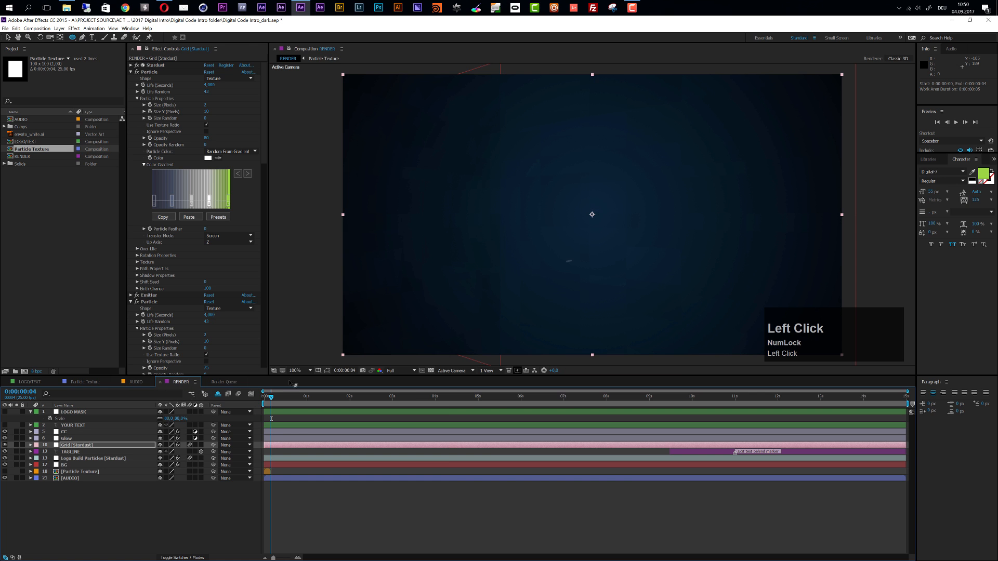
click(450, 401)
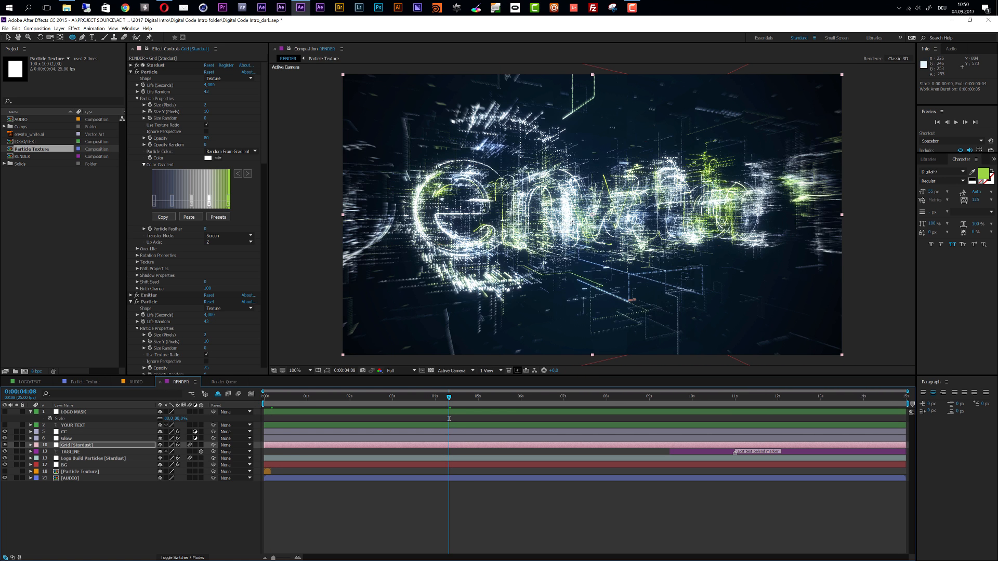
click(365, 400)
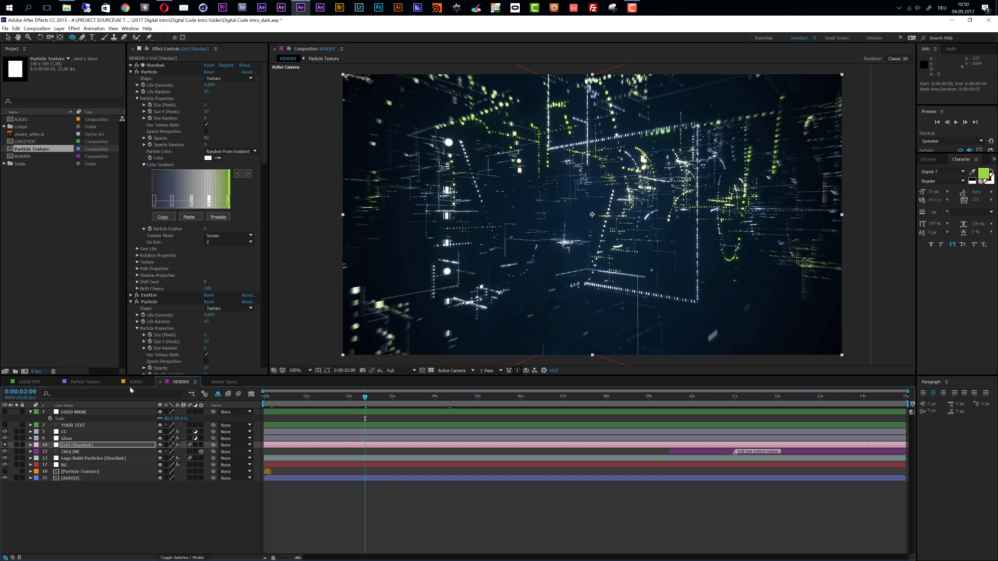
click(32, 383)
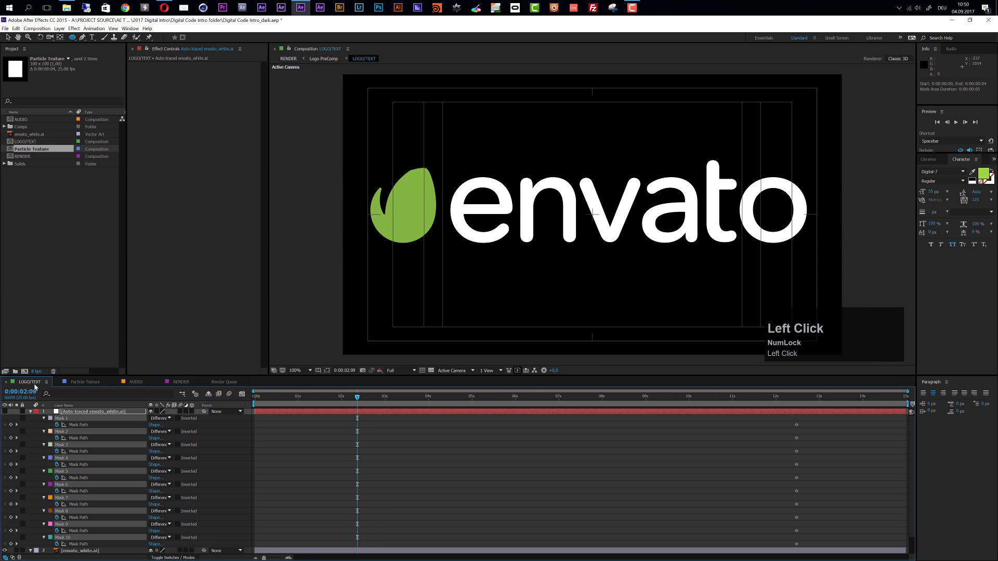
Open the AUDIO composition and check where an audio file can be imported into the project
click(181, 383)
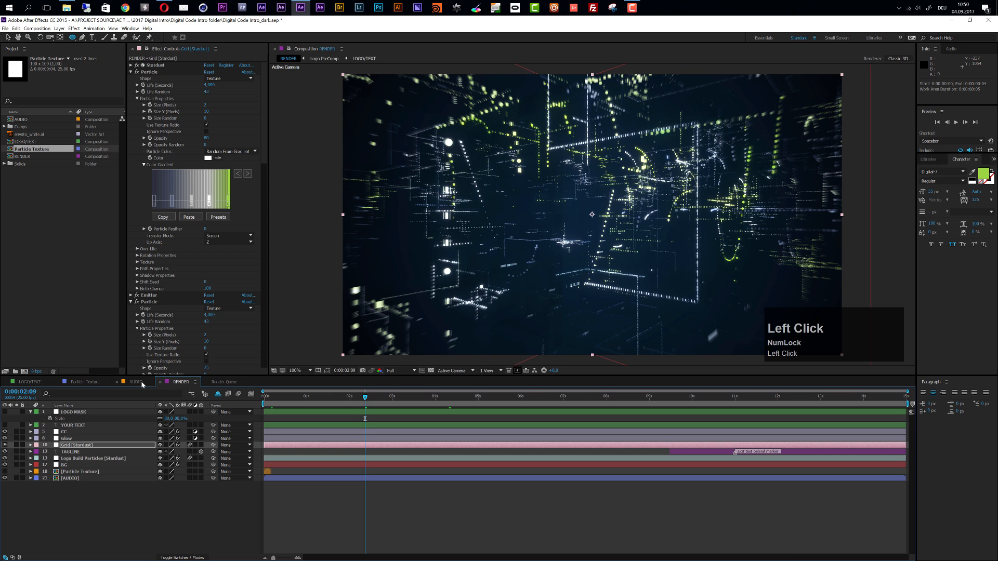
click(136, 382)
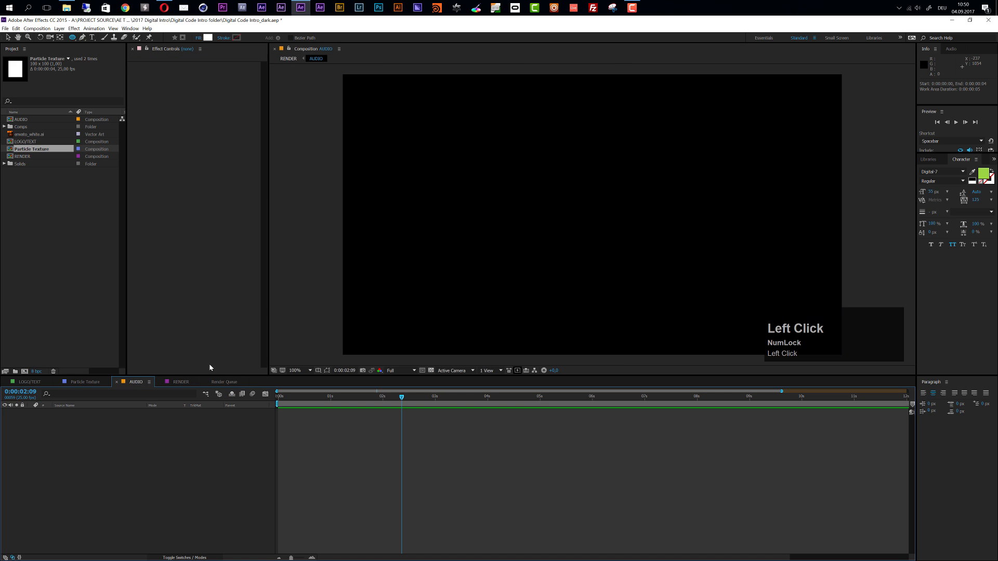
mouse_move(997, 286)
mouse_down()
mouse_move(435, 262)
mouse_move(997, 286)
mouse_up()
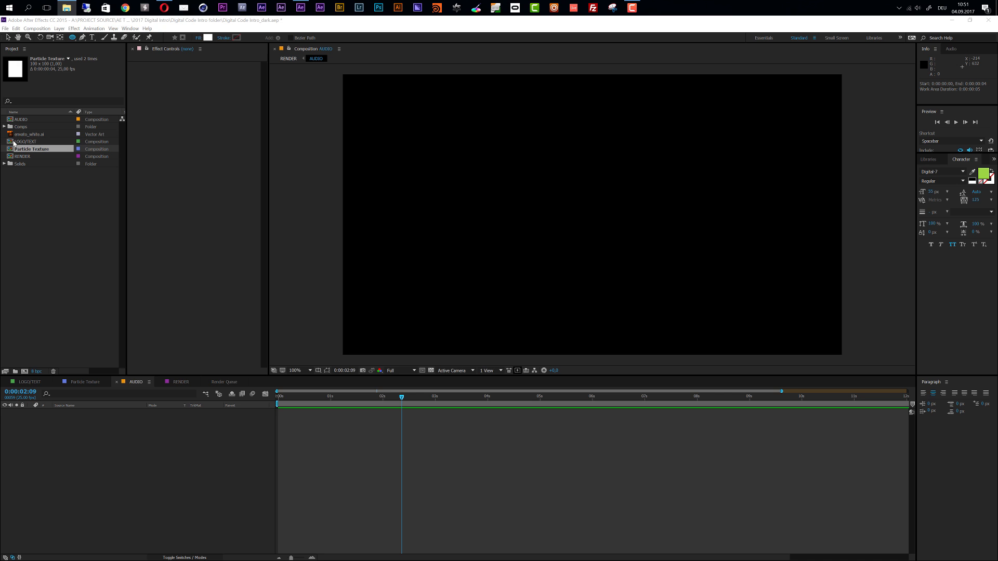
click(6, 29)
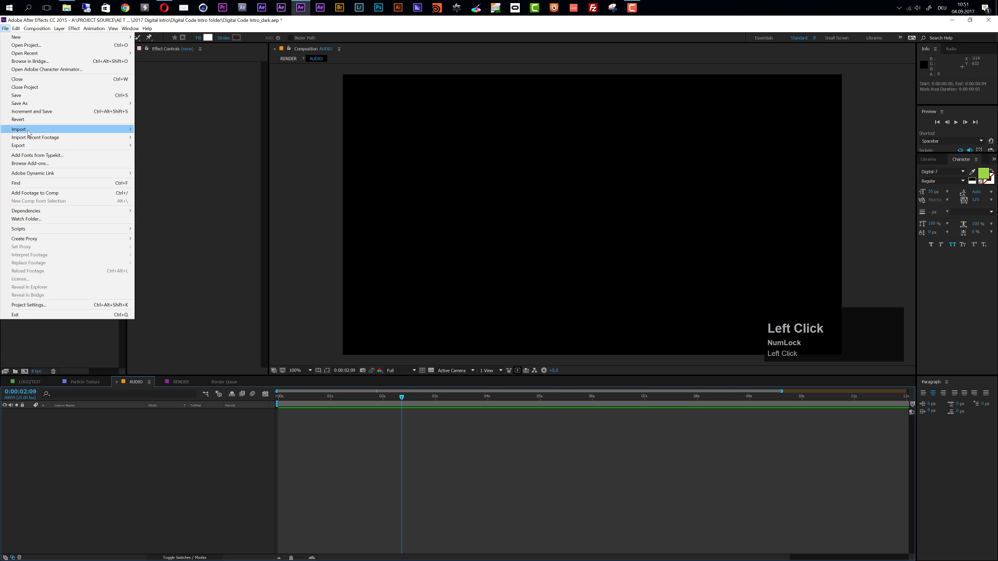
click(98, 355)
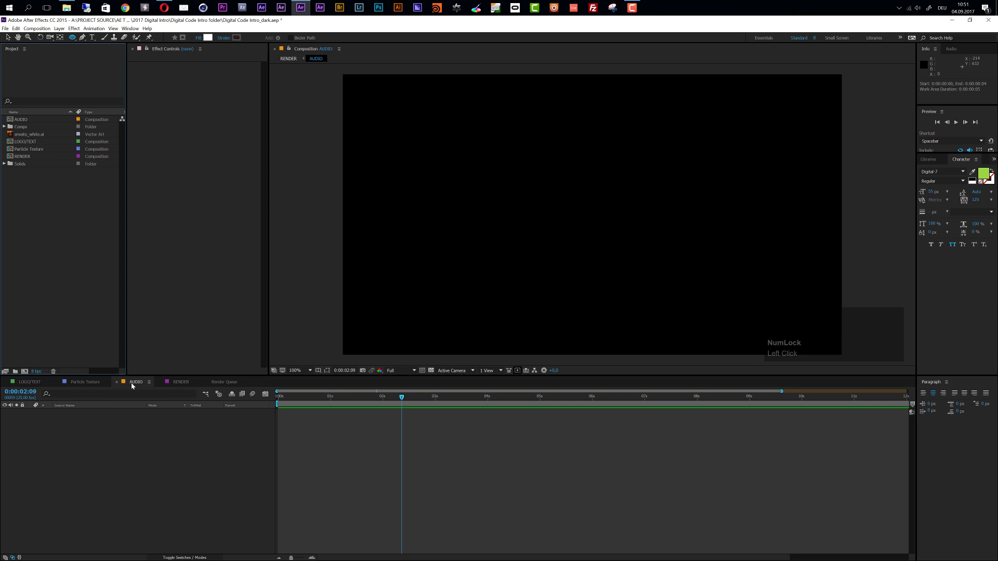
Return to the RENDER composition and preview the frame at 0:00:06:13
click(177, 382)
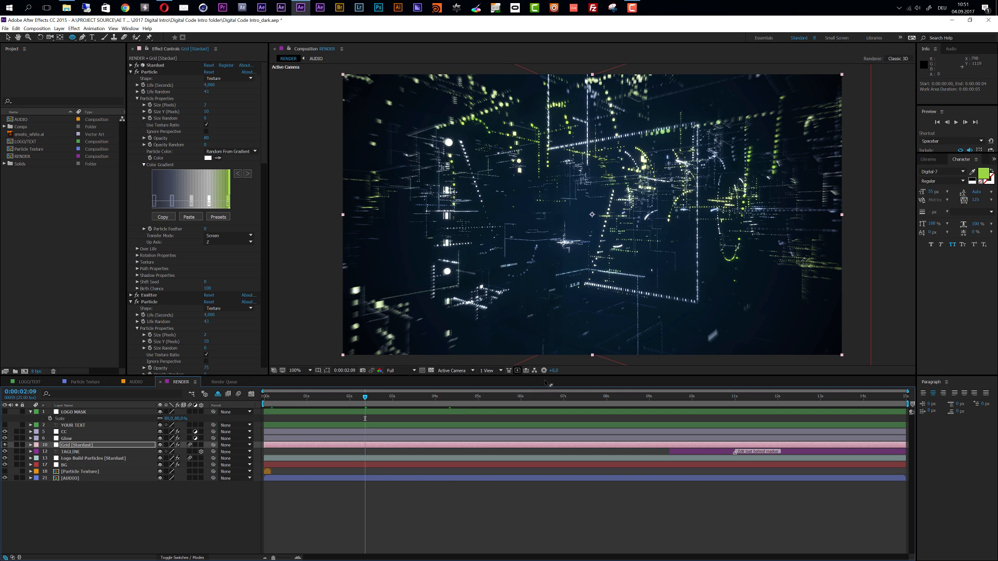
click(544, 400)
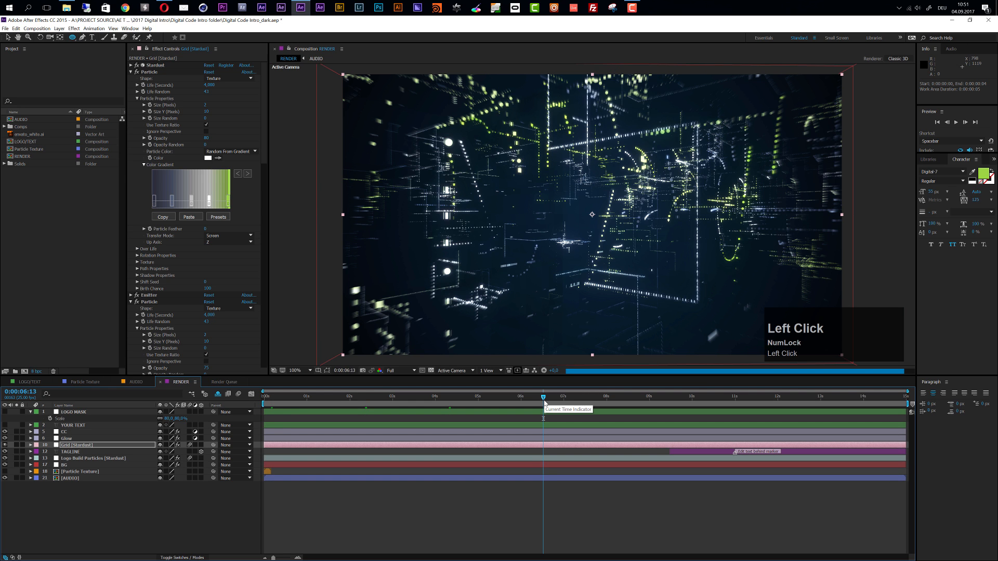